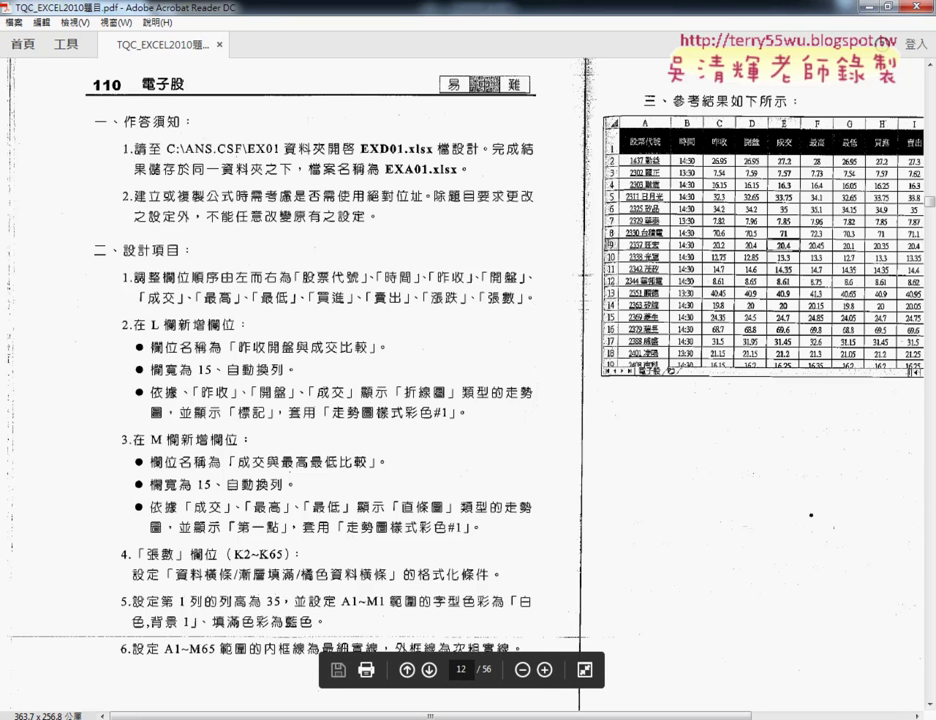
Switch from Acrobat Reader to the EXD01 stock workbook in Excel.
{"action": "left_click", "coordinate": [253, 677]}
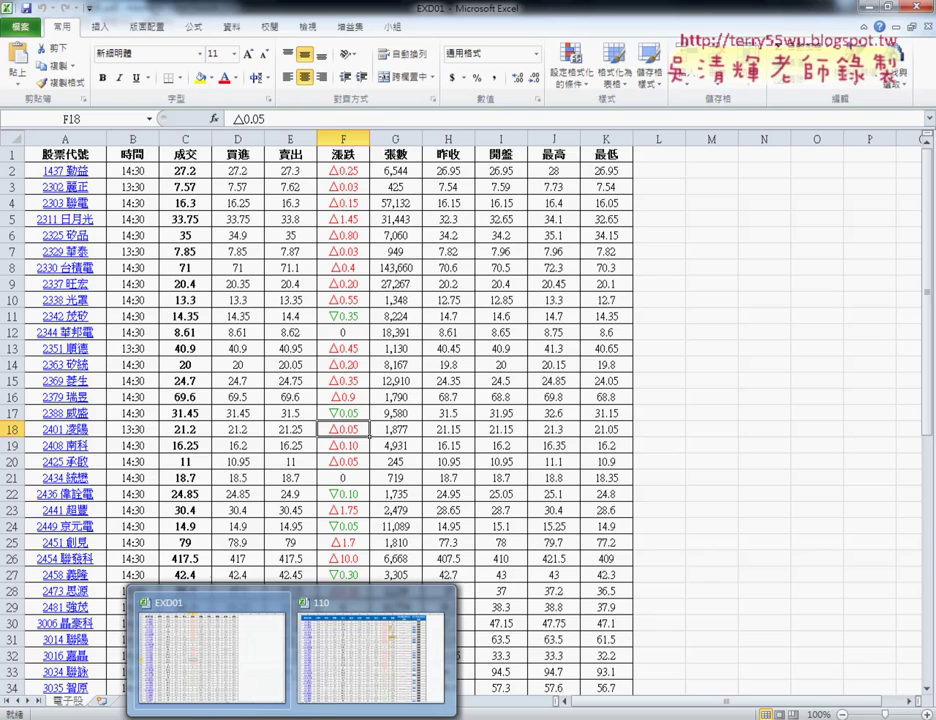
In the finished 110 workbook, inspect the column K data bars in cells K2, K4, K8 and K9.
{"action": "left_click", "coordinate": [328, 704]}
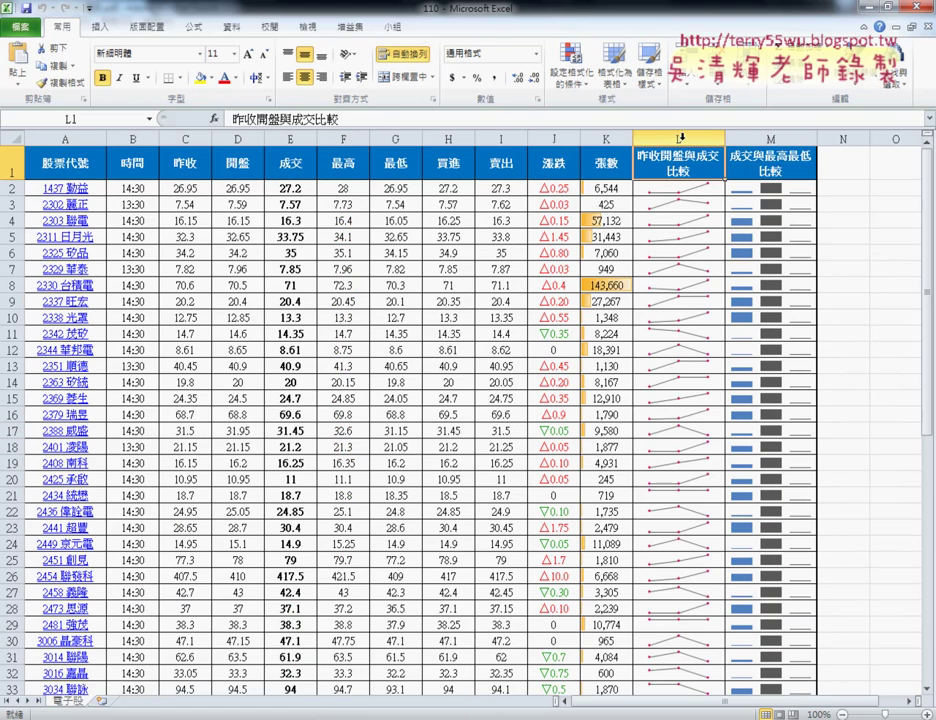
{"action": "left_click_drag", "start_coordinate": [680, 137], "coordinate": [770, 137]}
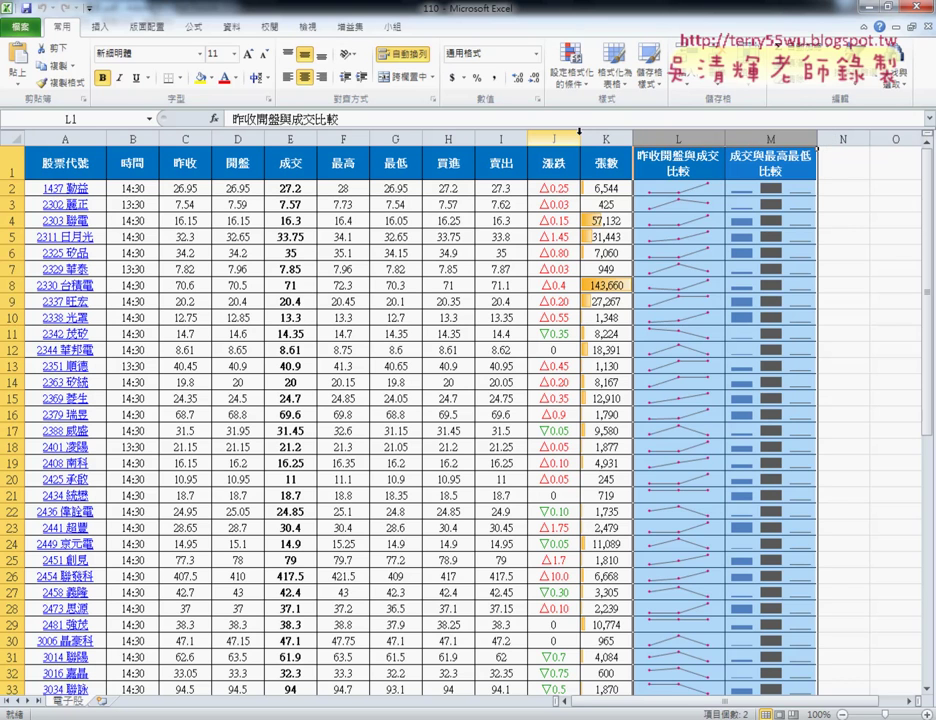
{"action": "left_click", "coordinate": [604, 137]}
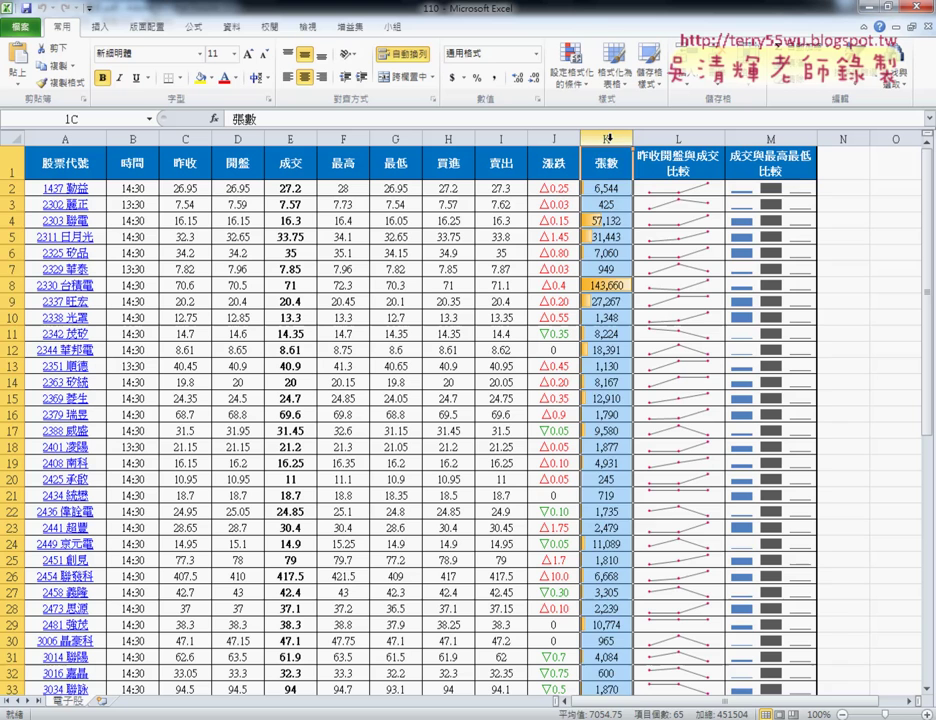
{"action": "left_click", "coordinate": [608, 189]}
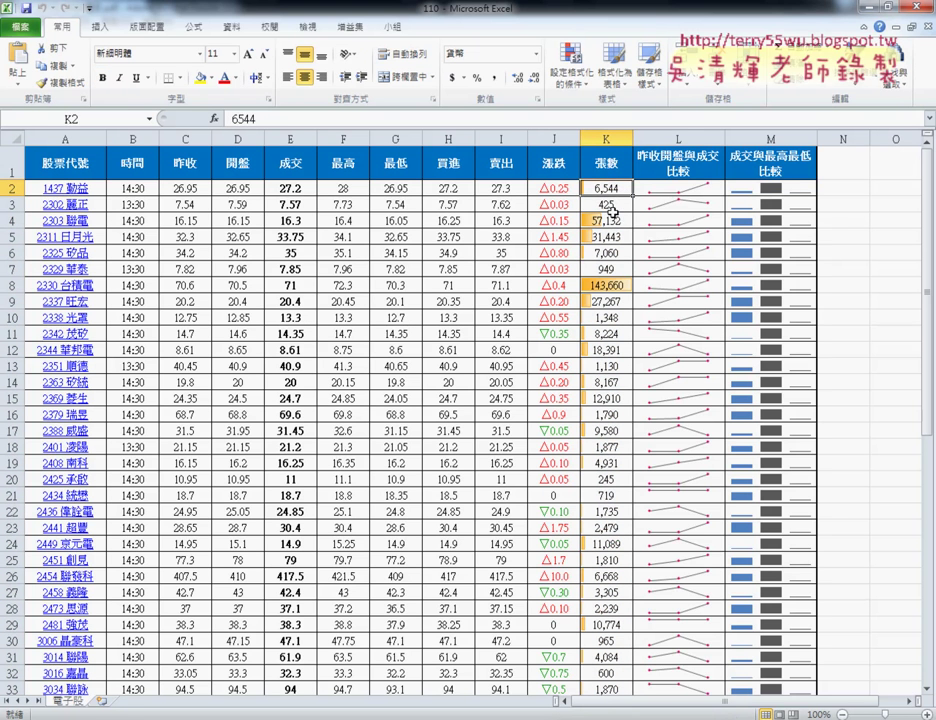
{"action": "left_click", "coordinate": [610, 222]}
{"action": "left_click", "coordinate": [618, 286]}
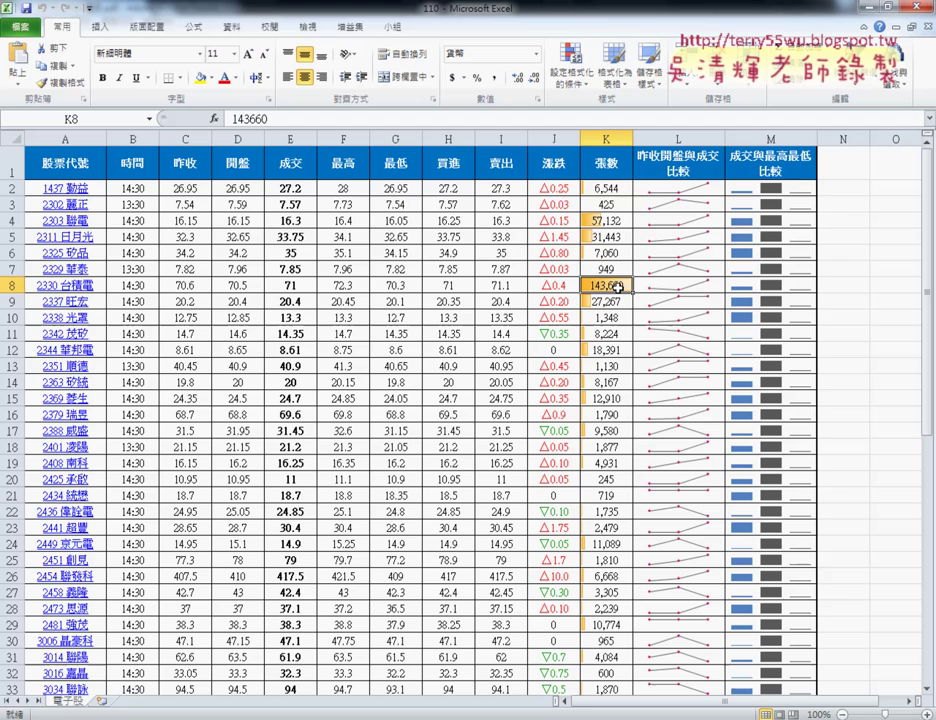
{"action": "left_click", "coordinate": [619, 304]}
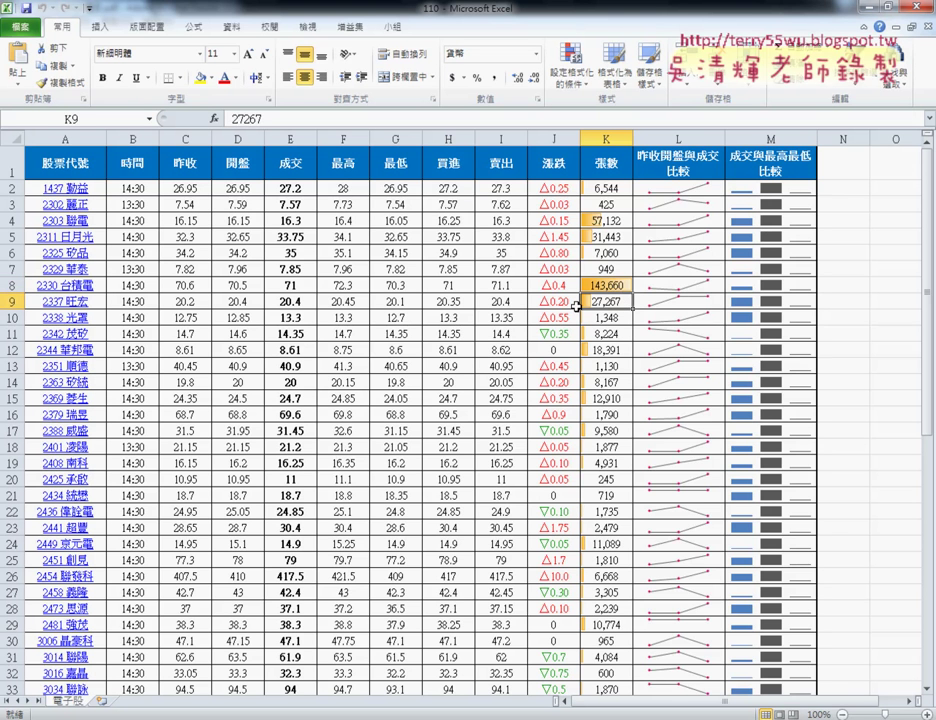
{"action": "left_click", "coordinate": [598, 285]}
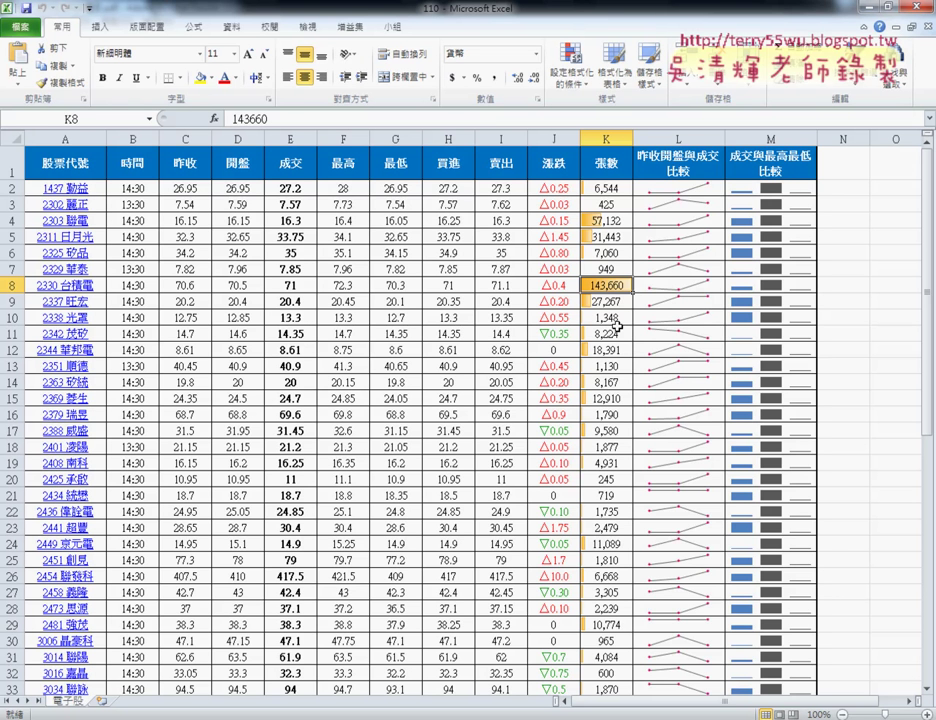
Inspect the L1 header and the L2 and M2 sparklines, then return to the exam PDF.
{"action": "left_click", "coordinate": [680, 167]}
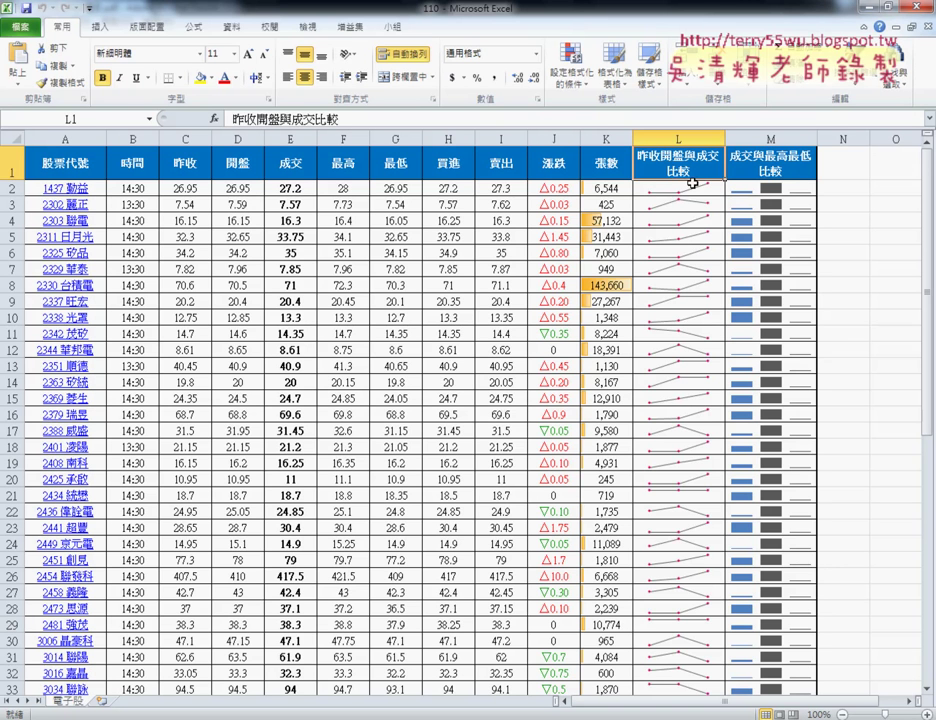
{"action": "left_click", "coordinate": [692, 188]}
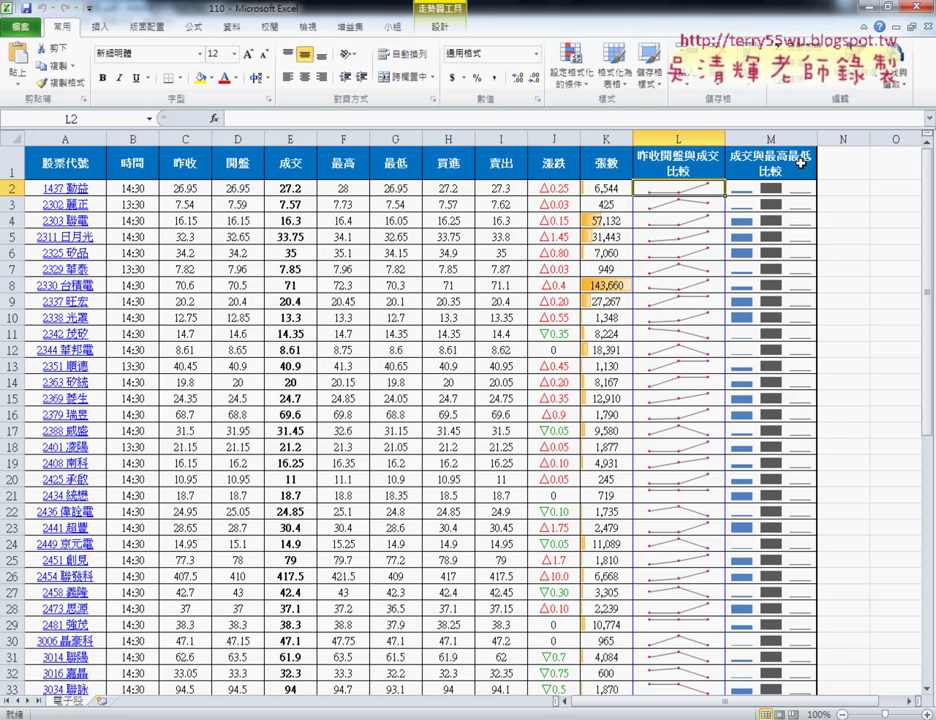
{"action": "left_click", "coordinate": [750, 190]}
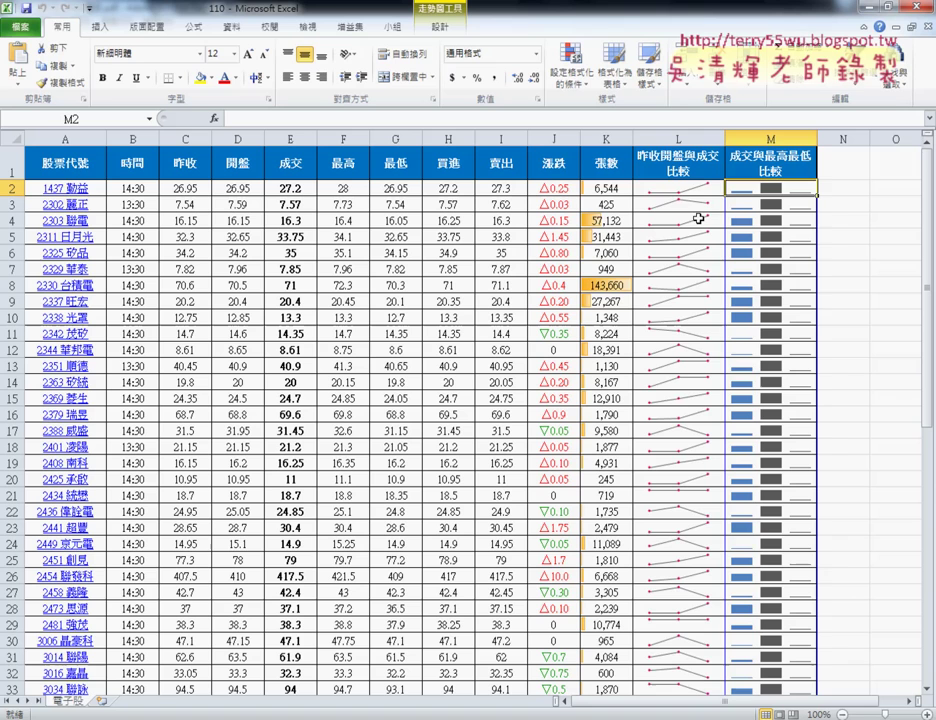
{"action": "key", "text": "alt+Tab"}
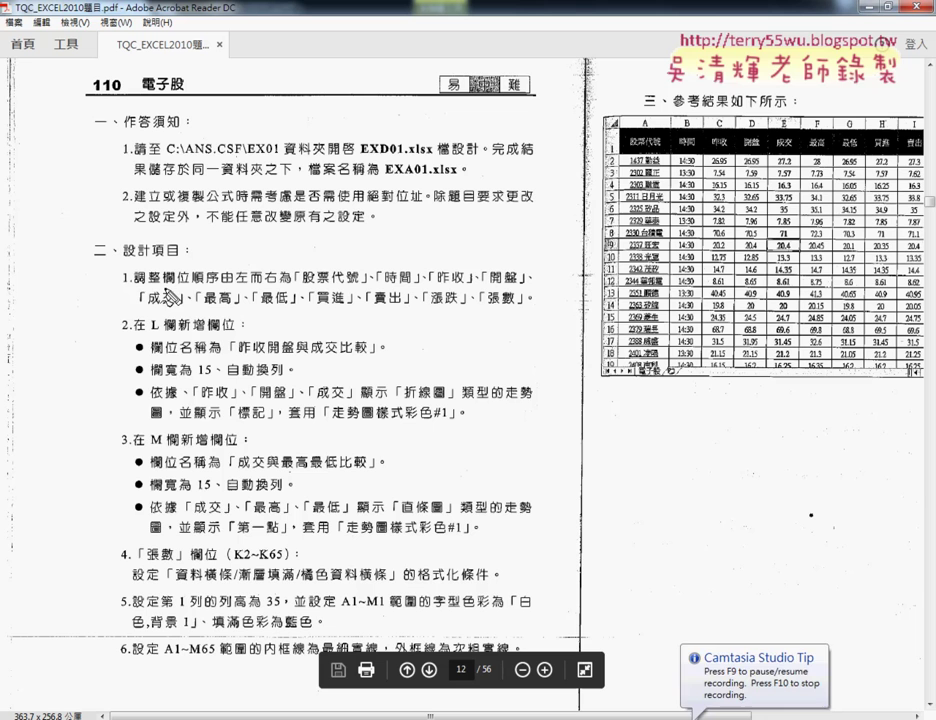
Underline the 欄位順序 (column order) requirement in the PDF, then clear the ink.
{"action": "left_click_drag", "start_coordinate": [160, 285], "coordinate": [215, 285]}
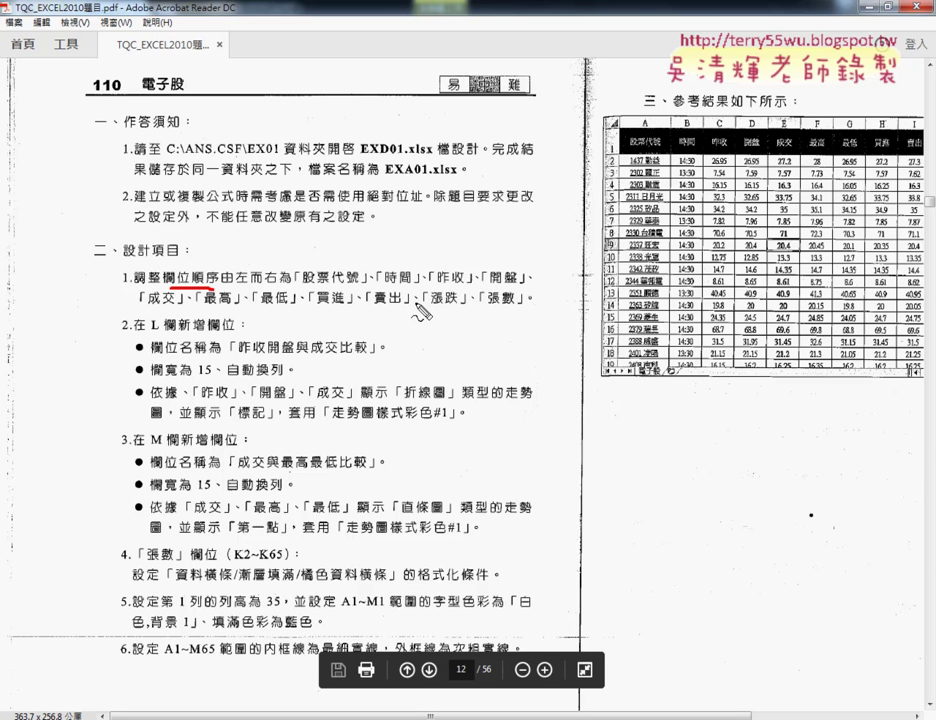
{"action": "key", "text": "Escape"}
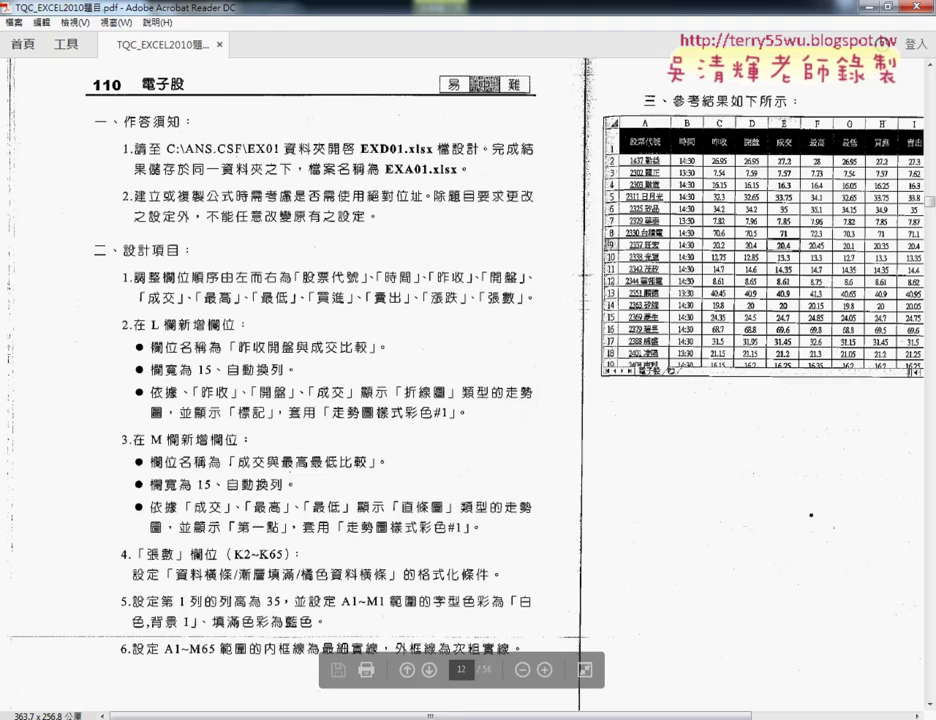
Bring the EXD01 workbook forward and resize its window over the PDF.
{"action": "mouse_move", "coordinate": [270, 712]}
{"action": "left_click", "coordinate": [259, 667]}
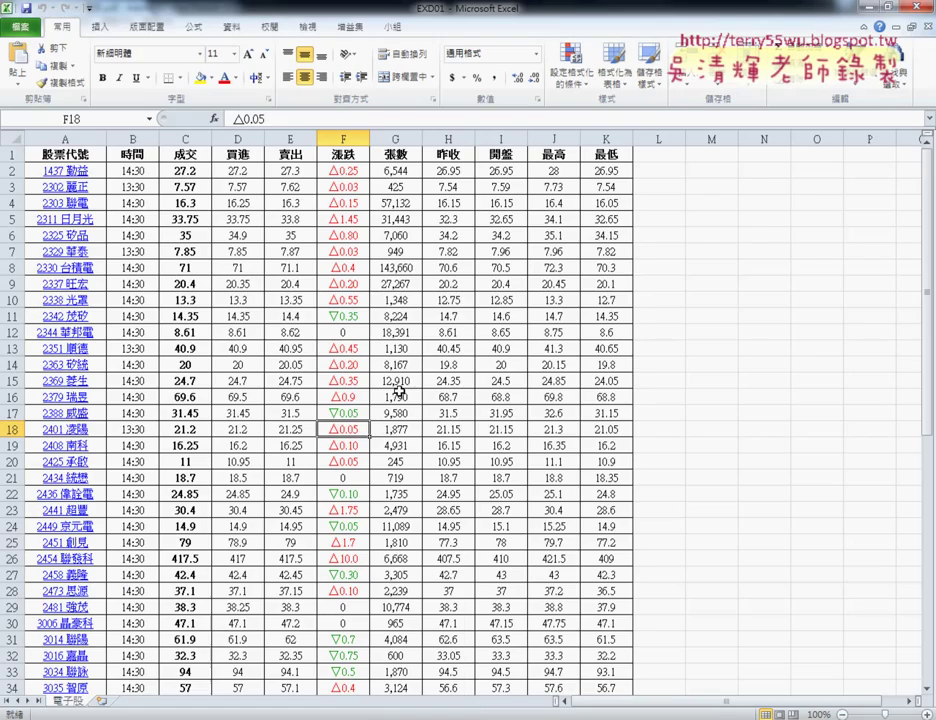
{"action": "mouse_move", "coordinate": [255, 8]}
{"action": "left_mouse_down"}
{"action": "mouse_move", "coordinate": [310, 45]}
{"action": "mouse_move", "coordinate": [352, 326]}
{"action": "left_mouse_up"}
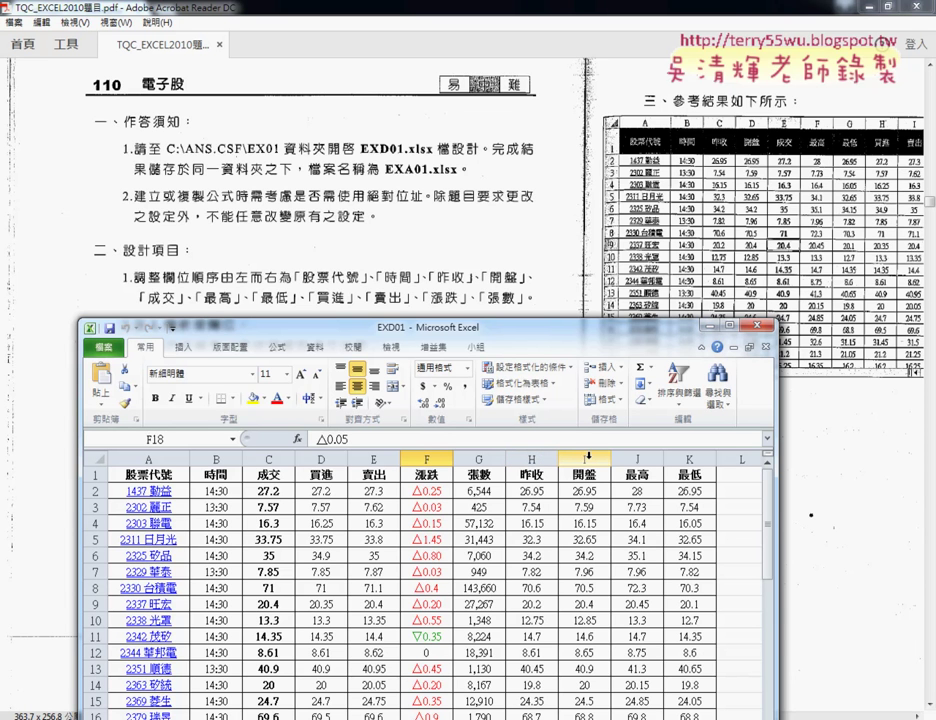
Select columns H:I, dismiss their shortcut menu unchanged, and minimize the EXD01 workbook.
{"action": "left_click_drag", "start_coordinate": [532, 459], "coordinate": [589, 459]}
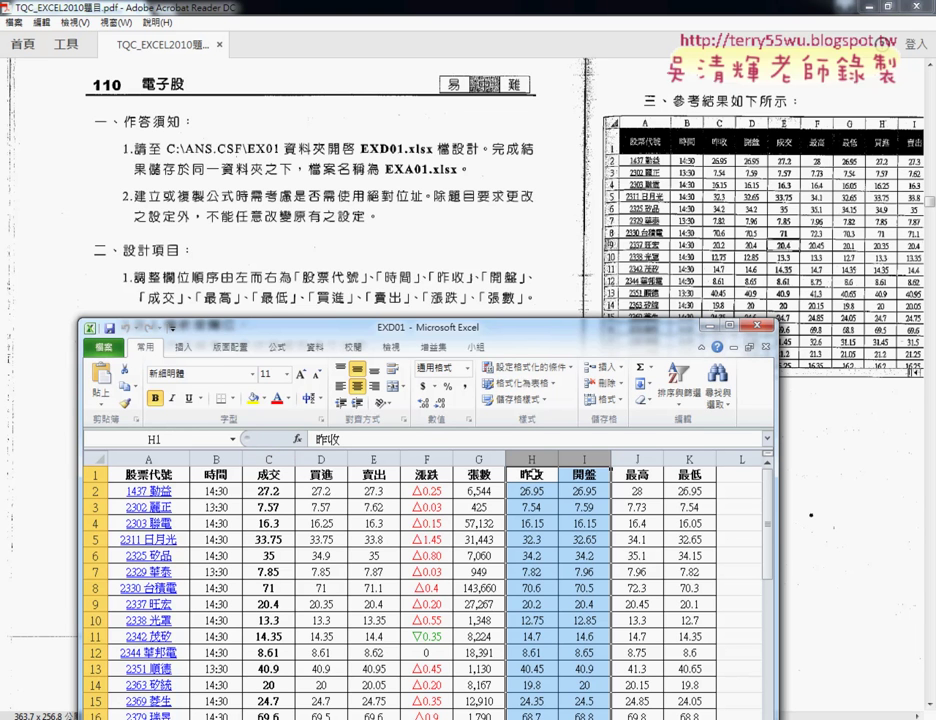
{"action": "right_click", "coordinate": [538, 484]}
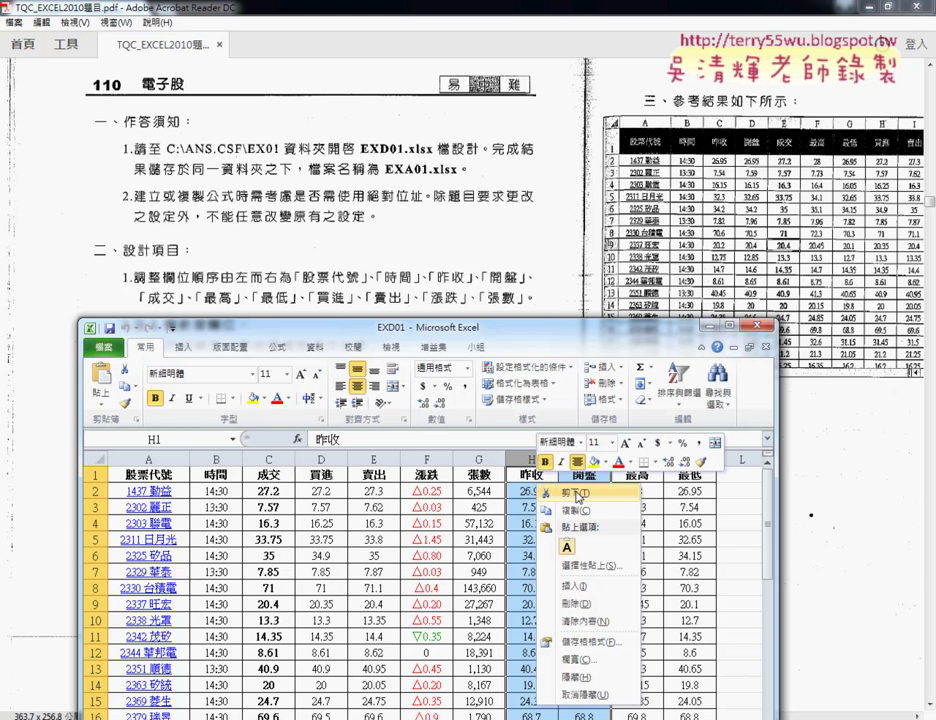
{"action": "left_click", "coordinate": [290, 222]}
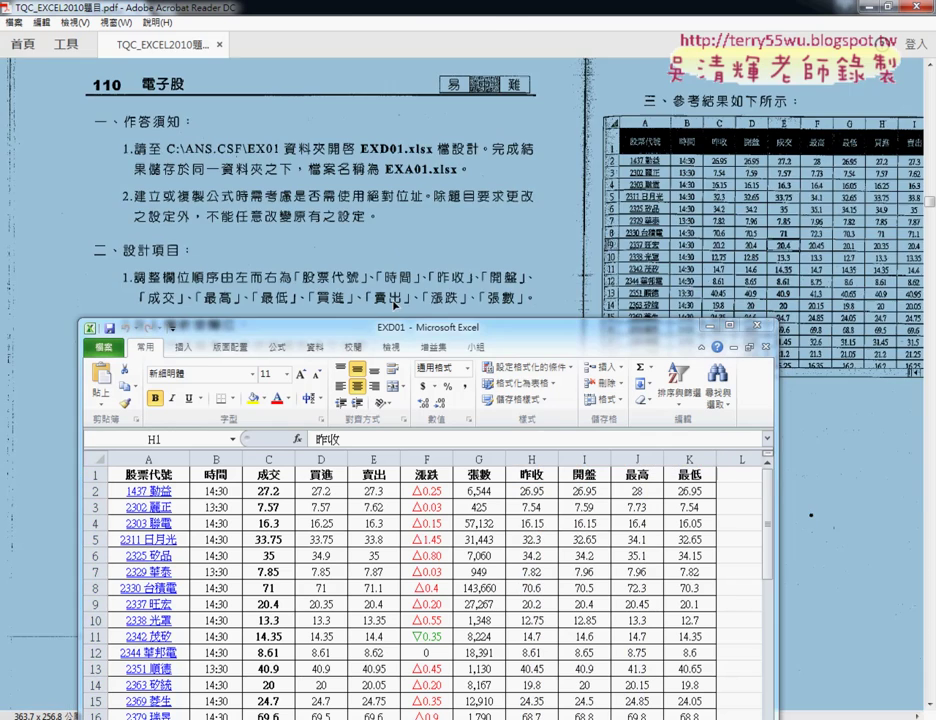
{"action": "left_click", "coordinate": [709, 325]}
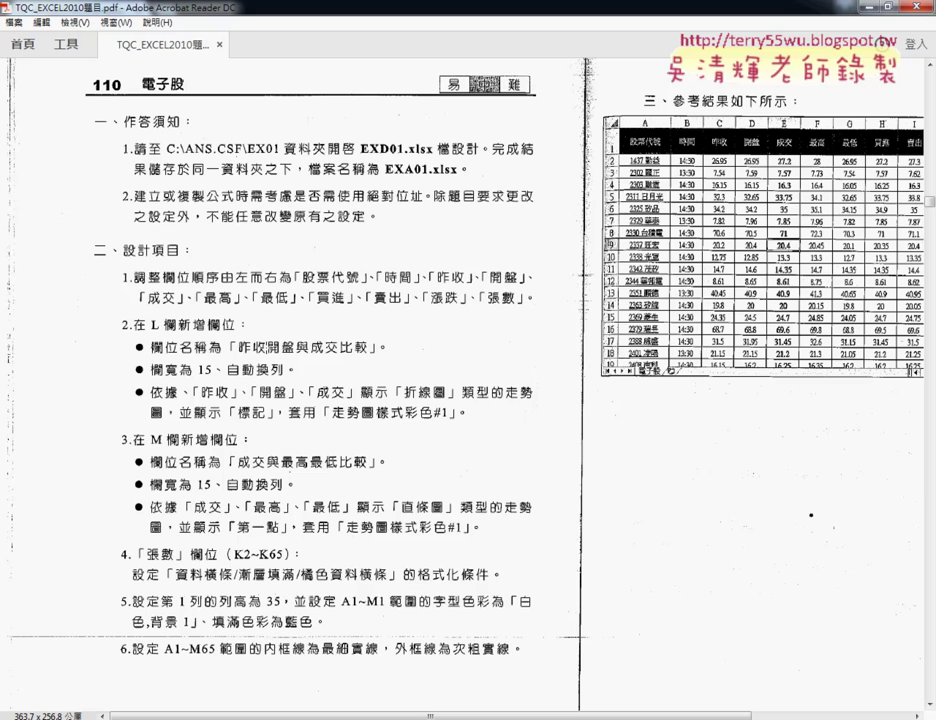
Underline column L's header name, width 15 and 自動換列, clear it, and switch to the 110 workbook.
{"action": "left_click_drag", "start_coordinate": [249, 357], "coordinate": [372, 357]}
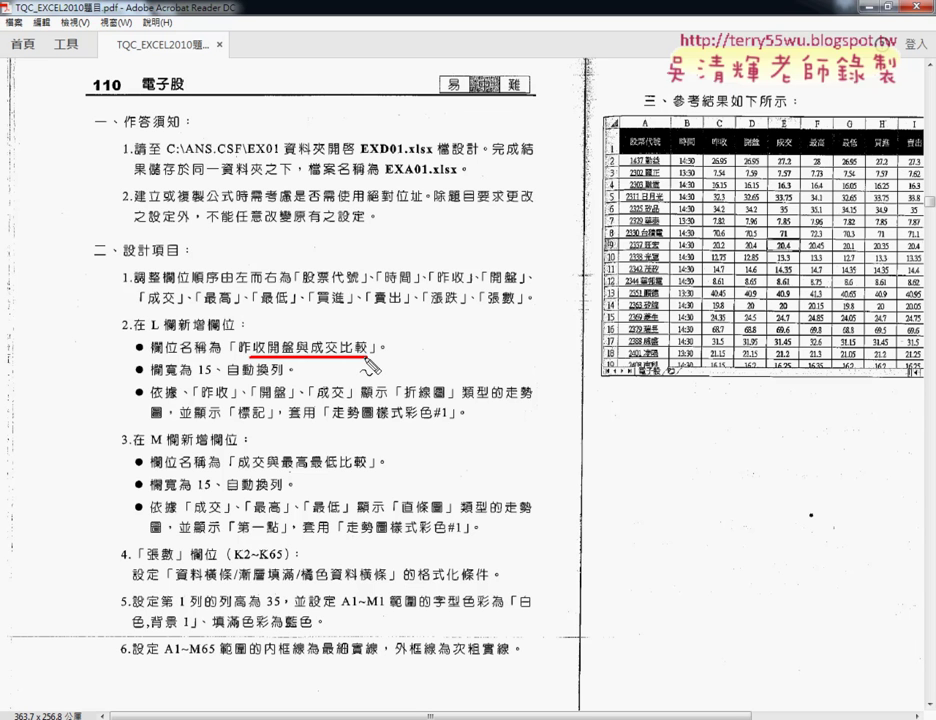
{"action": "left_click_drag", "start_coordinate": [191, 378], "coordinate": [212, 378]}
{"action": "left_click_drag", "start_coordinate": [228, 378], "coordinate": [284, 378]}
{"action": "key", "text": "Escape"}
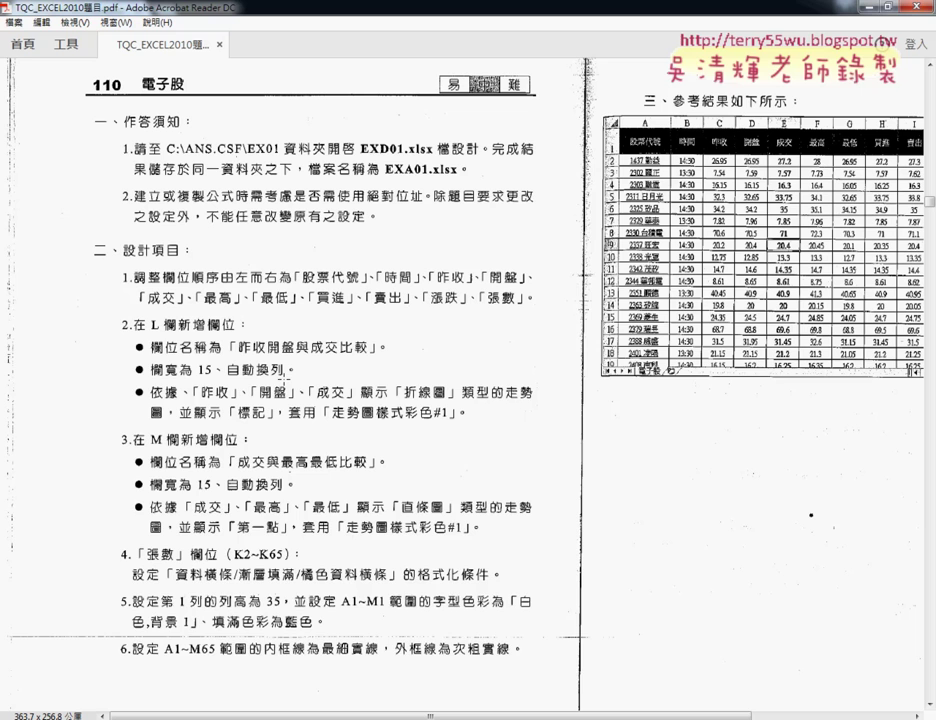
{"action": "mouse_move", "coordinate": [282, 690]}
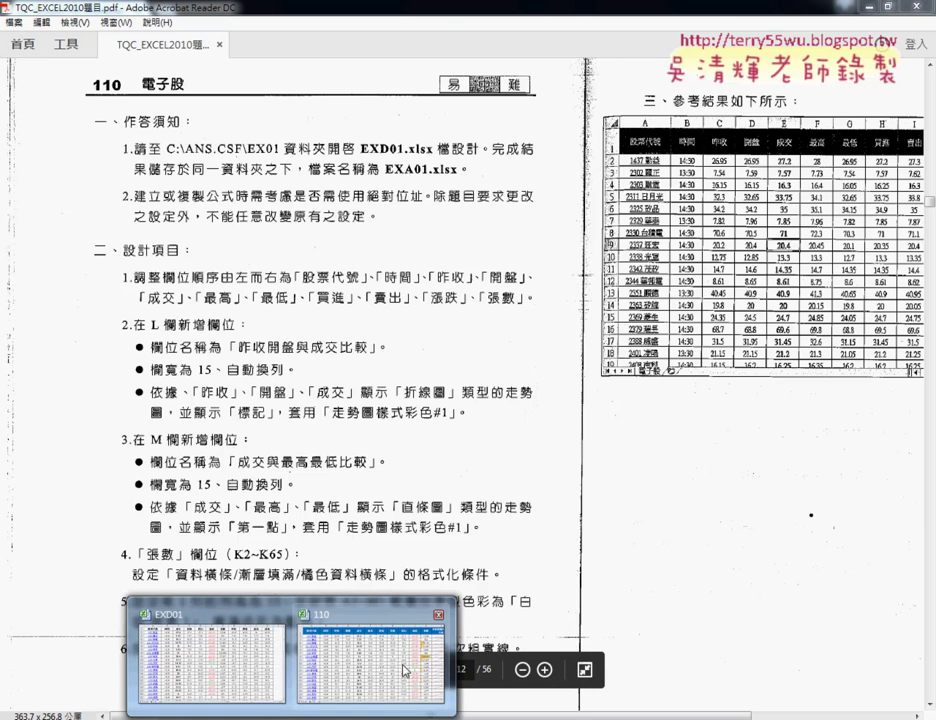
{"action": "left_click", "coordinate": [407, 611]}
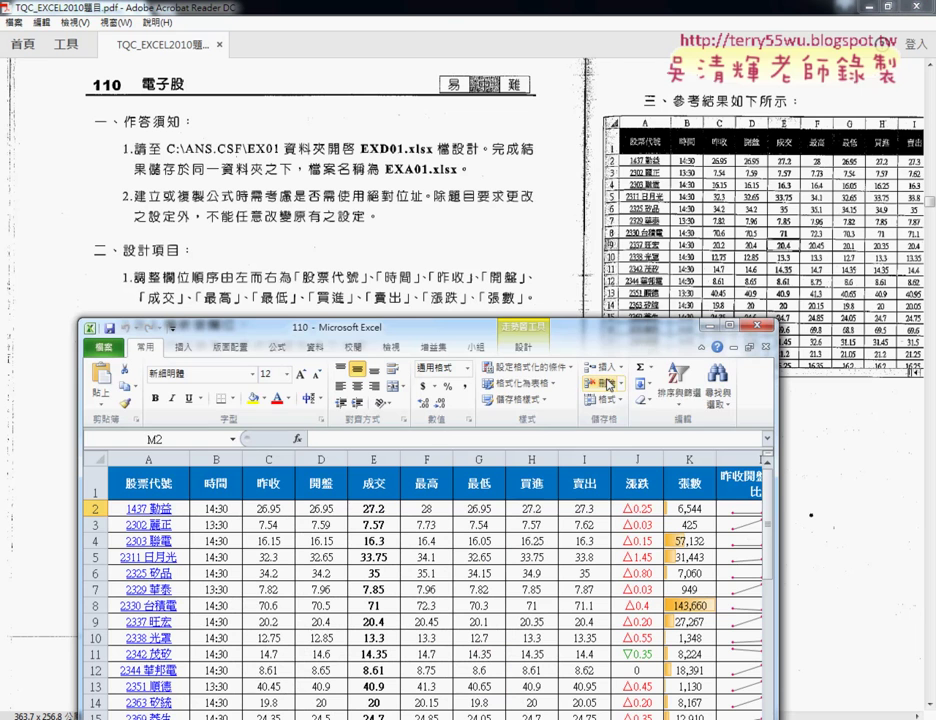
Maximize the 110 workbook, then add and immediately delete a comment on cell L1.
{"action": "left_click", "coordinate": [729, 325]}
{"action": "left_click", "coordinate": [680, 170]}
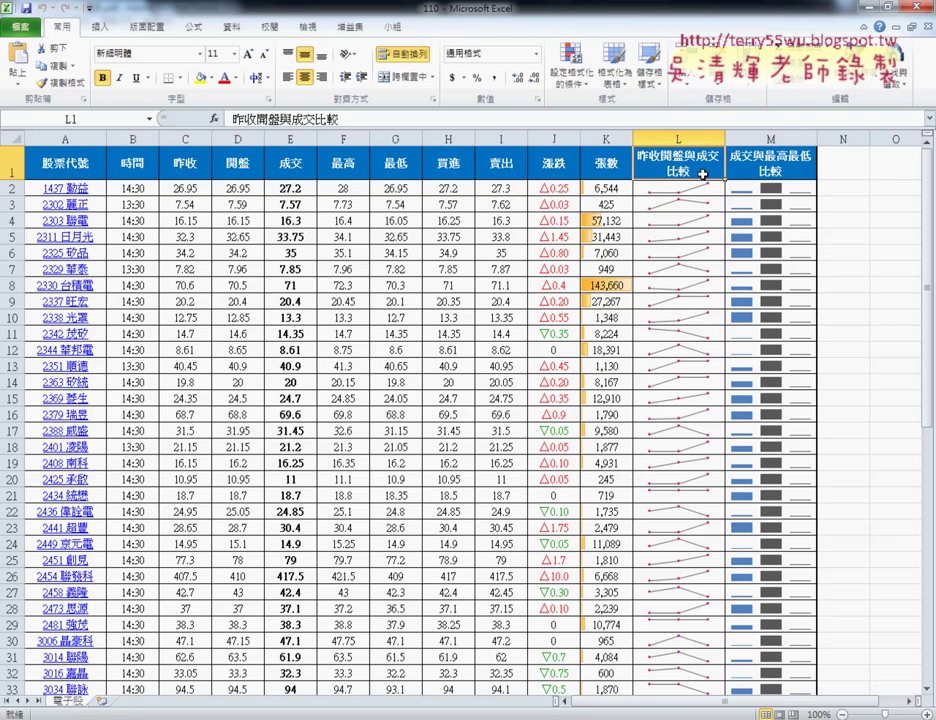
{"action": "right_click", "coordinate": [680, 170]}
{"action": "left_click", "coordinate": [735, 378]}
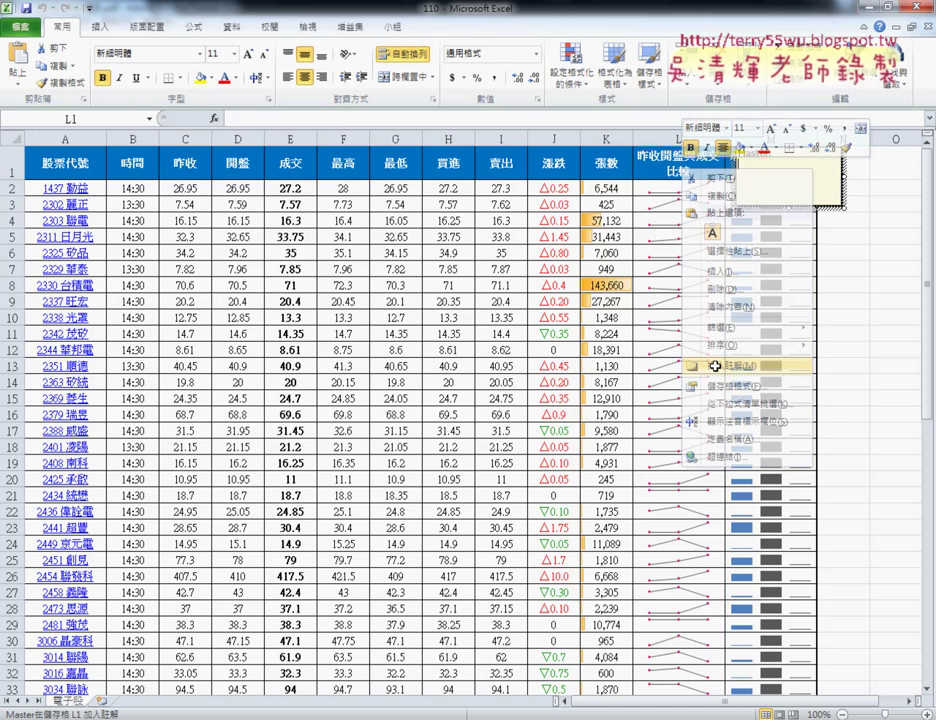
{"action": "right_click", "coordinate": [682, 160]}
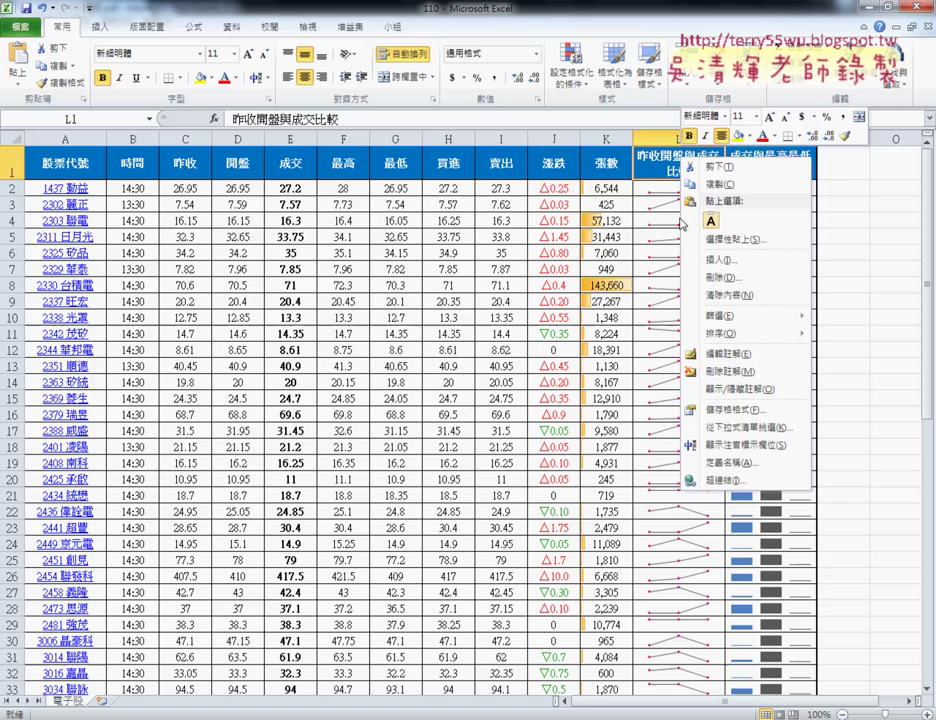
{"action": "left_click", "coordinate": [745, 371]}
Turn off Wrap text for the L1 header in Format Cells > Alignment.
{"action": "right_click", "coordinate": [676, 168]}
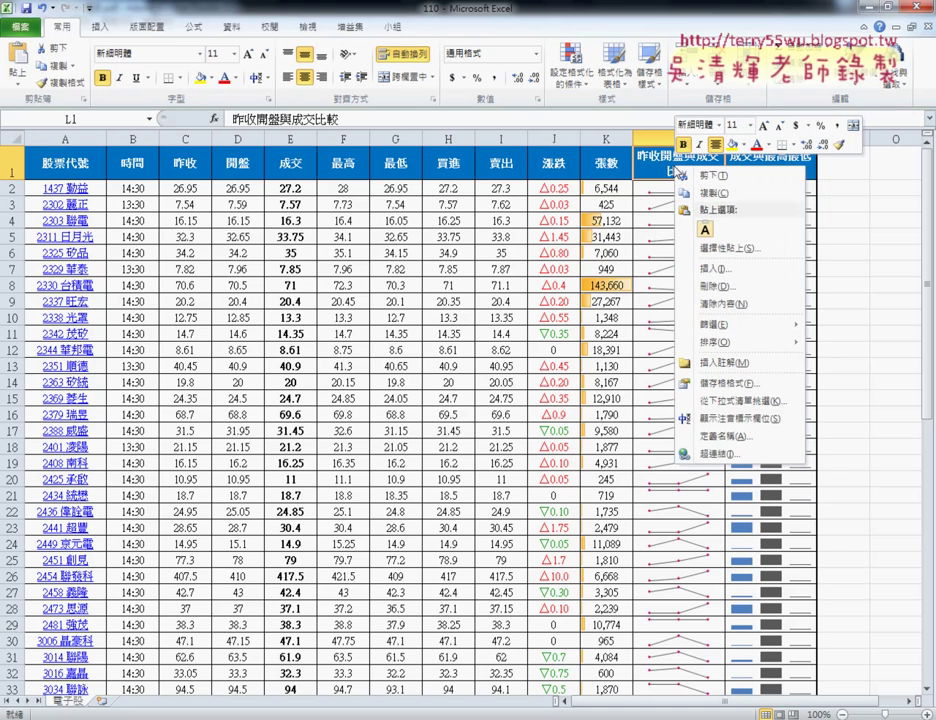
{"action": "left_click", "coordinate": [707, 383]}
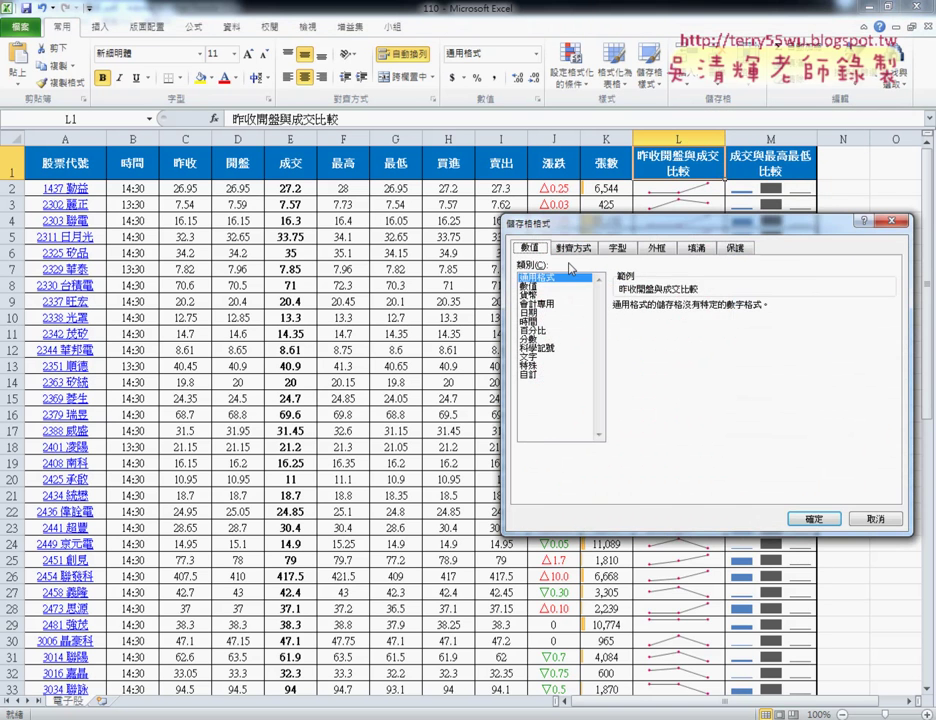
{"action": "left_click", "coordinate": [572, 249]}
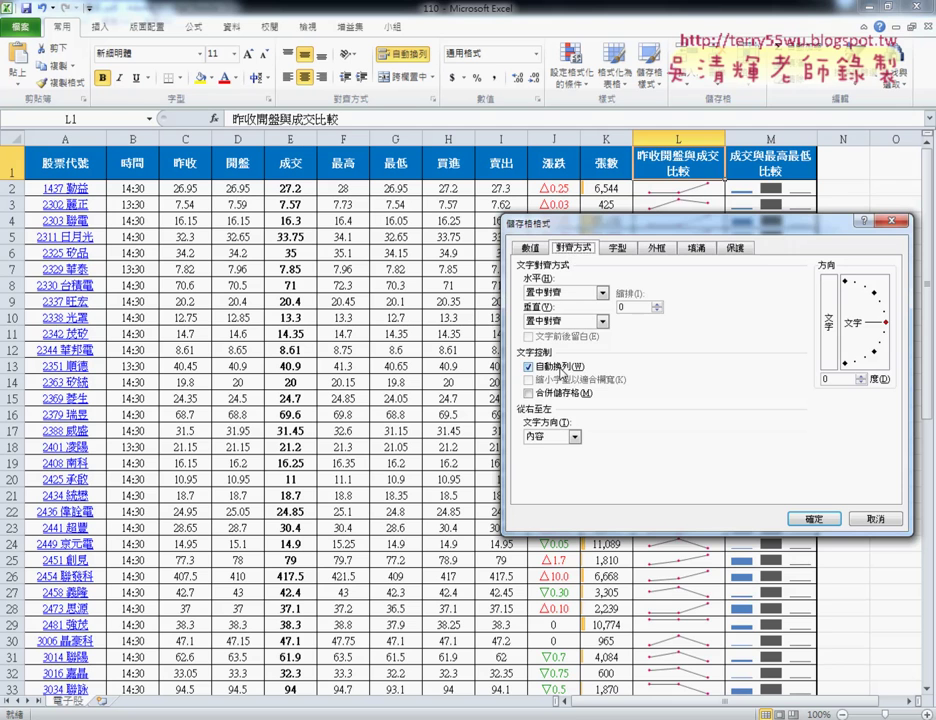
{"action": "left_click", "coordinate": [538, 367]}
{"action": "left_click", "coordinate": [813, 519]}
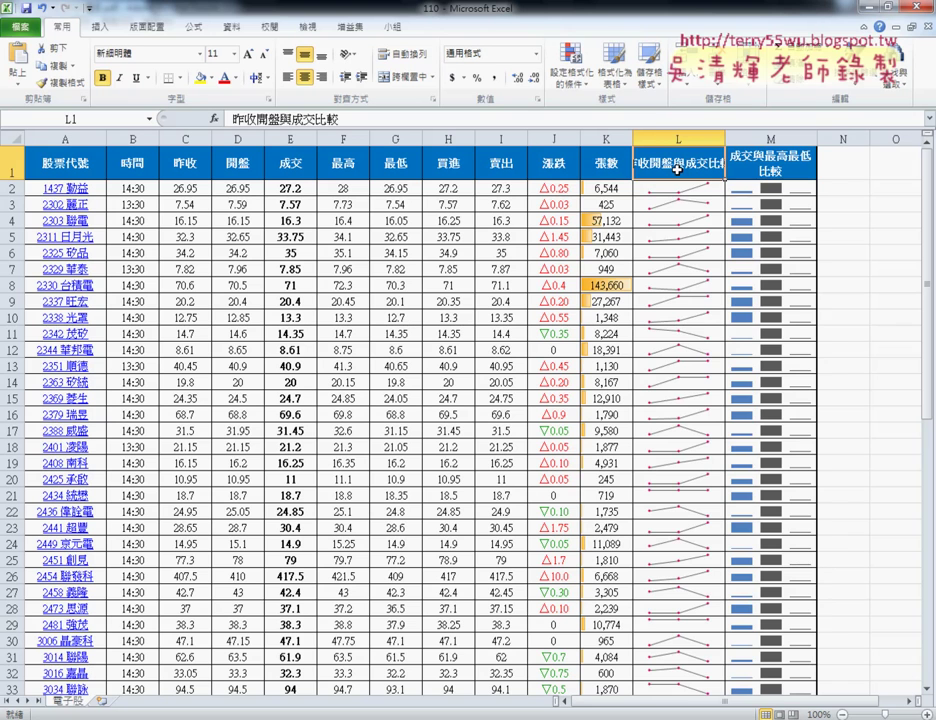
Turn Wrap text back on for L1 so it spans two lines, then return to the PDF.
{"action": "right_click", "coordinate": [677, 170]}
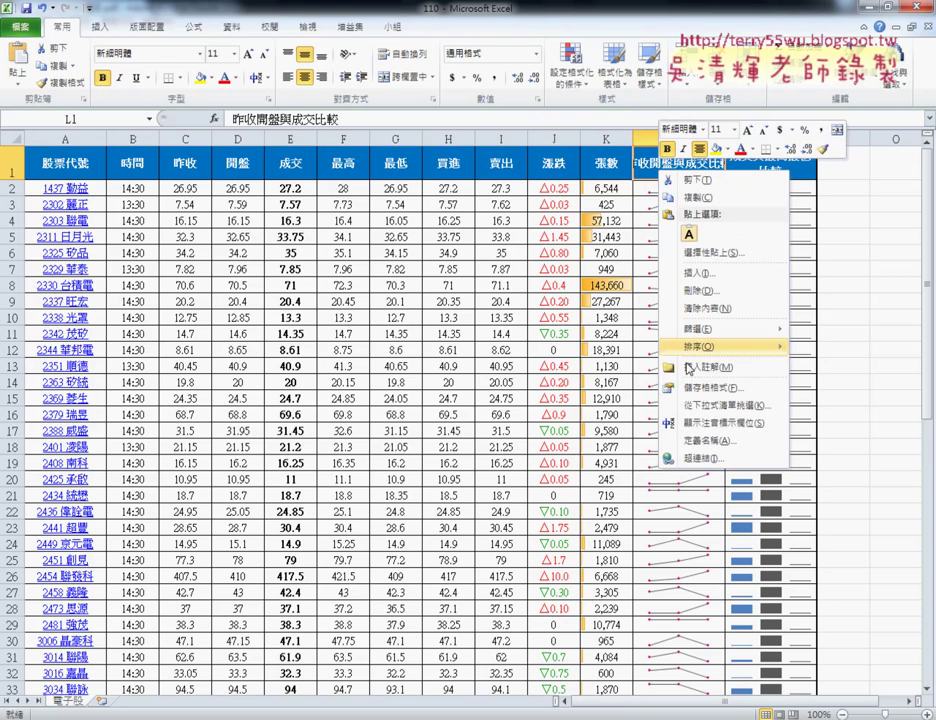
{"action": "left_click", "coordinate": [694, 390]}
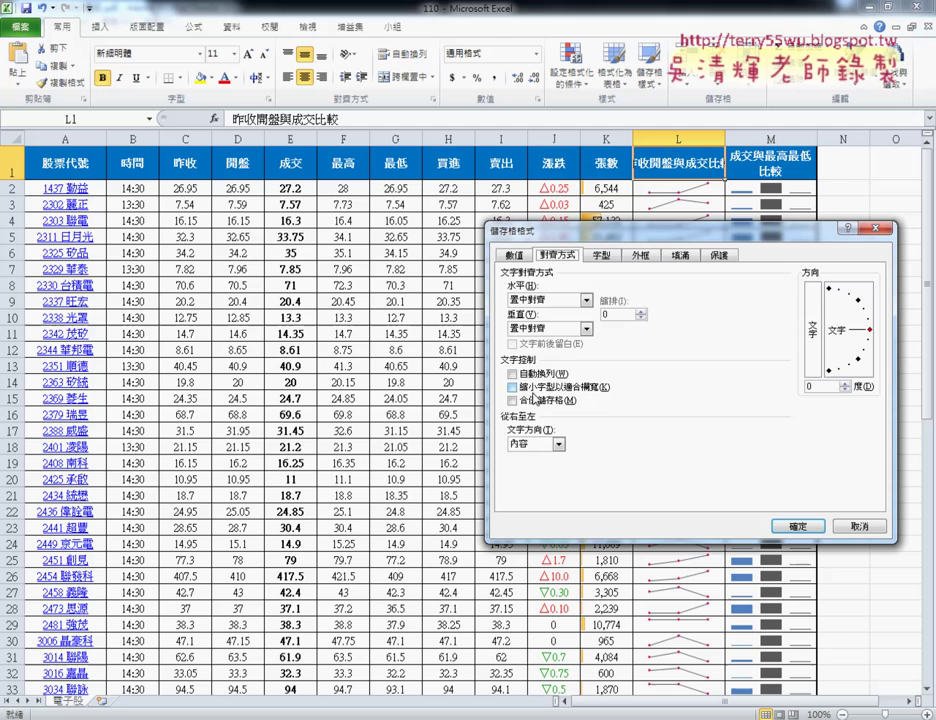
{"action": "left_click", "coordinate": [531, 376]}
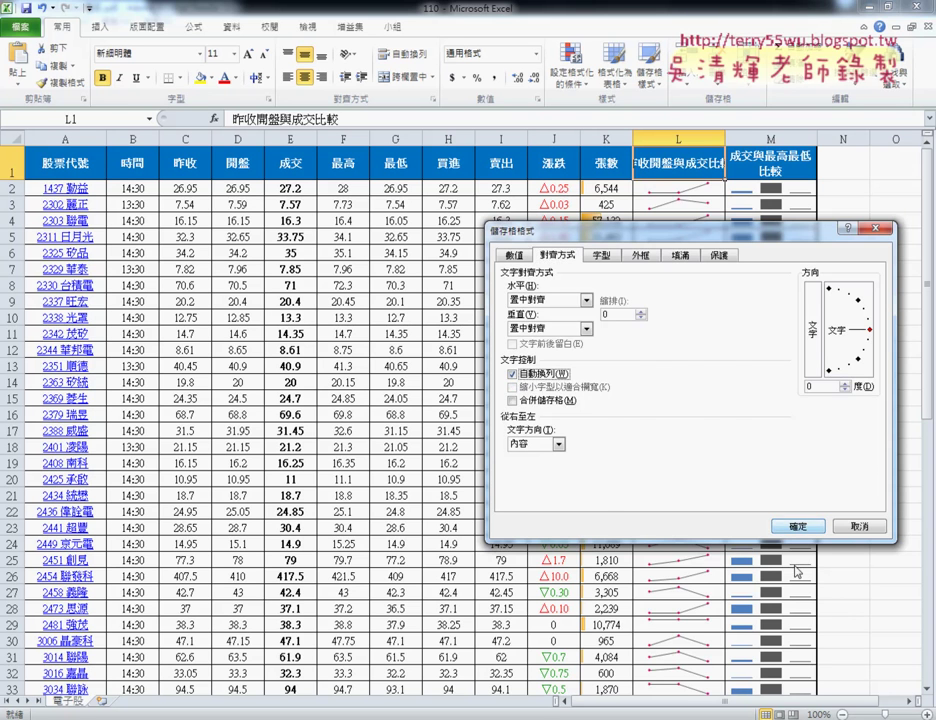
{"action": "left_click", "coordinate": [805, 526]}
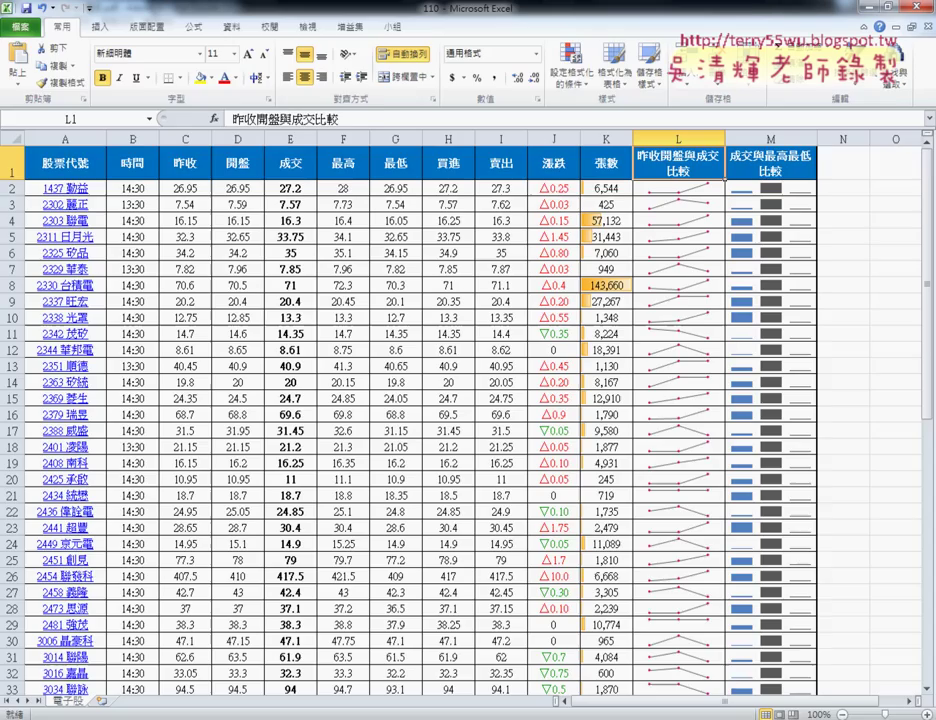
{"action": "key", "text": "alt+Tab"}
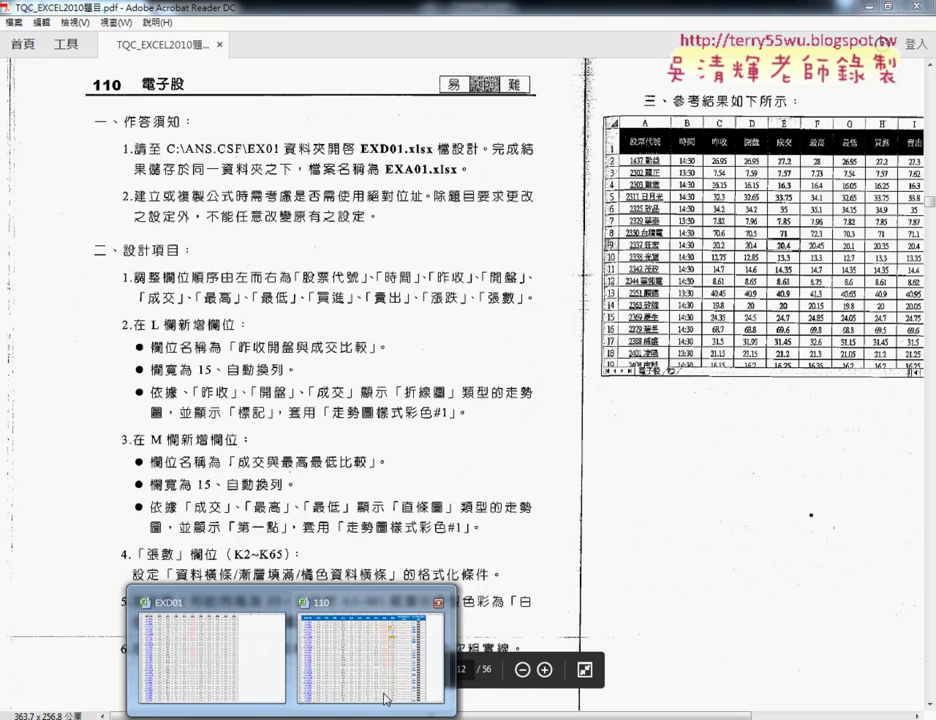
Mark the 昨收, 開盤, L1, M1 headers and 張數 data-bar column with the pen, then clear it.
{"action": "left_click", "coordinate": [356, 630]}
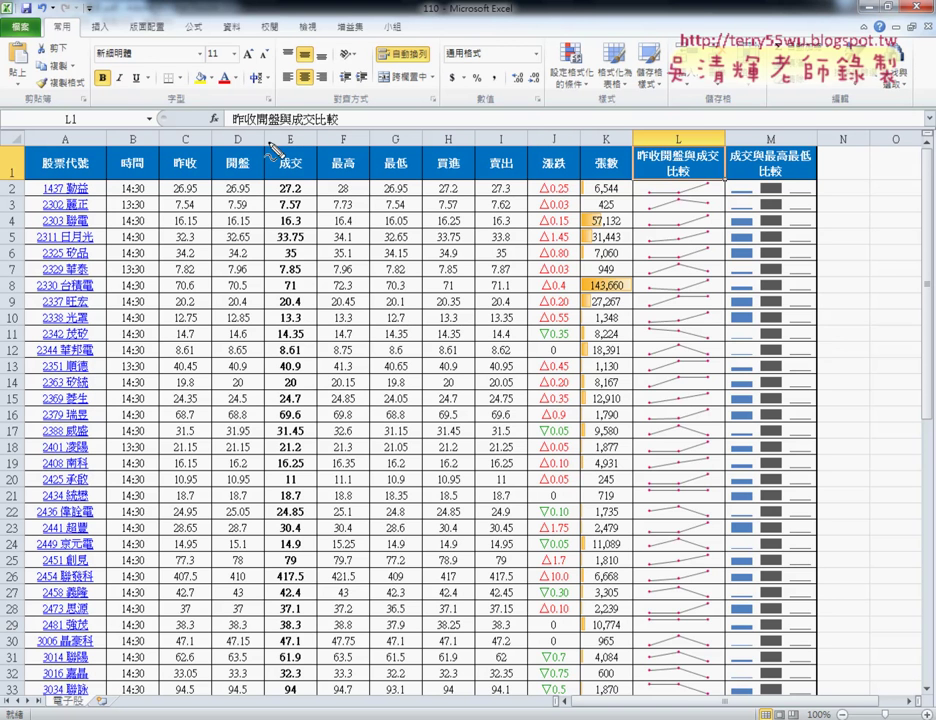
{"action": "left_click_drag", "start_coordinate": [196, 160], "coordinate": [170, 186]}
{"action": "left_click_drag", "start_coordinate": [250, 174], "coordinate": [259, 147]}
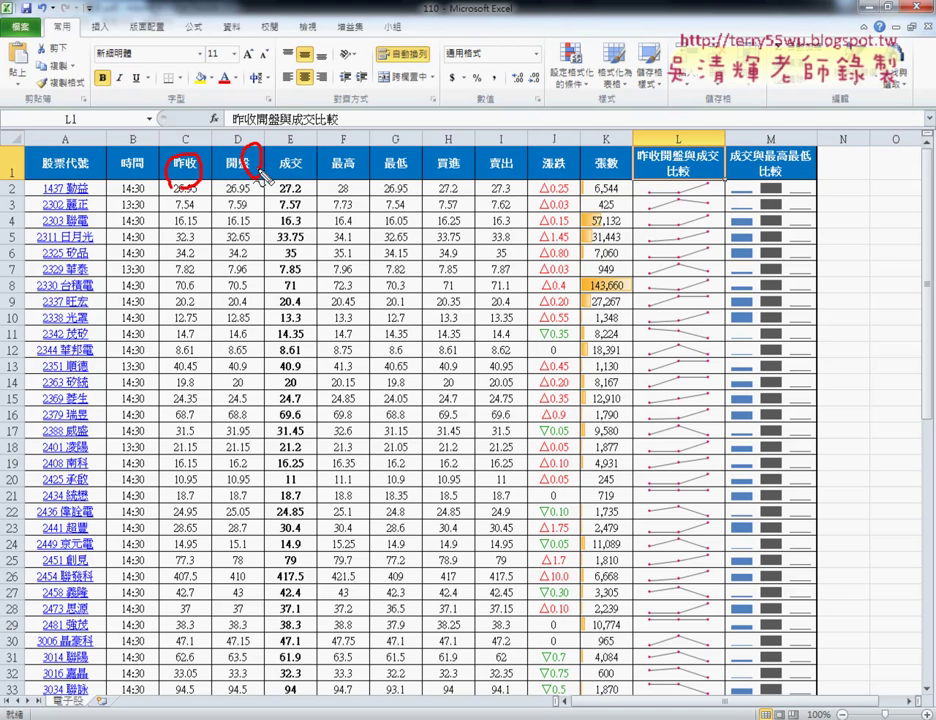
{"action": "left_click_drag", "start_coordinate": [718, 140], "coordinate": [712, 150]}
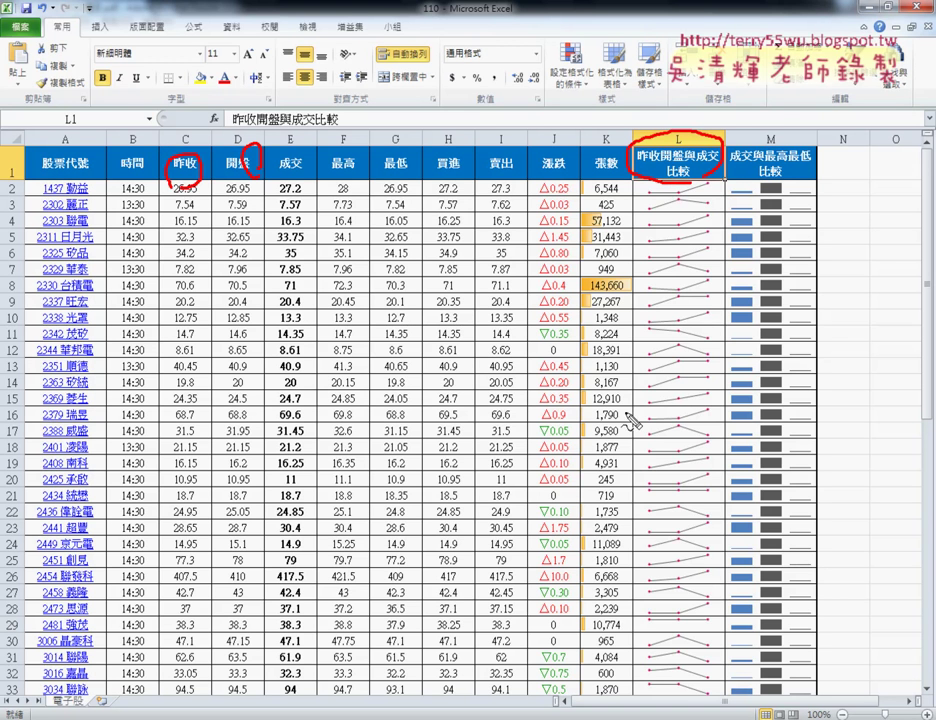
{"action": "mouse_move", "coordinate": [779, 184]}
{"action": "left_mouse_down"}
{"action": "mouse_move", "coordinate": [722, 183]}
{"action": "mouse_move", "coordinate": [735, 130]}
{"action": "left_mouse_up"}
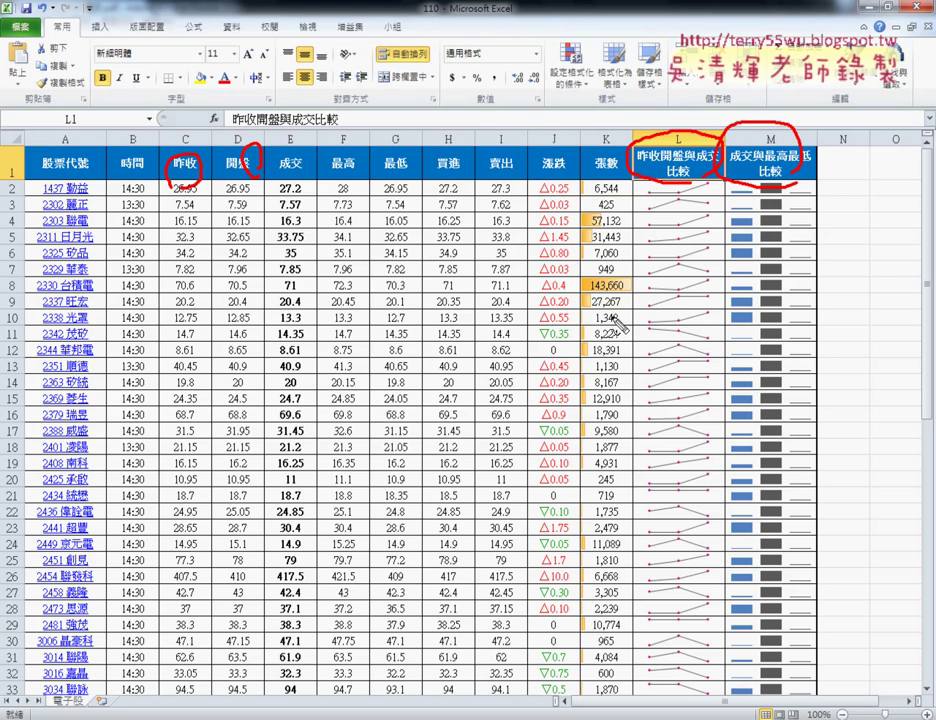
{"action": "mouse_move", "coordinate": [645, 140]}
{"action": "left_mouse_down"}
{"action": "mouse_move", "coordinate": [633, 355]}
{"action": "mouse_move", "coordinate": [598, 336]}
{"action": "left_mouse_up"}
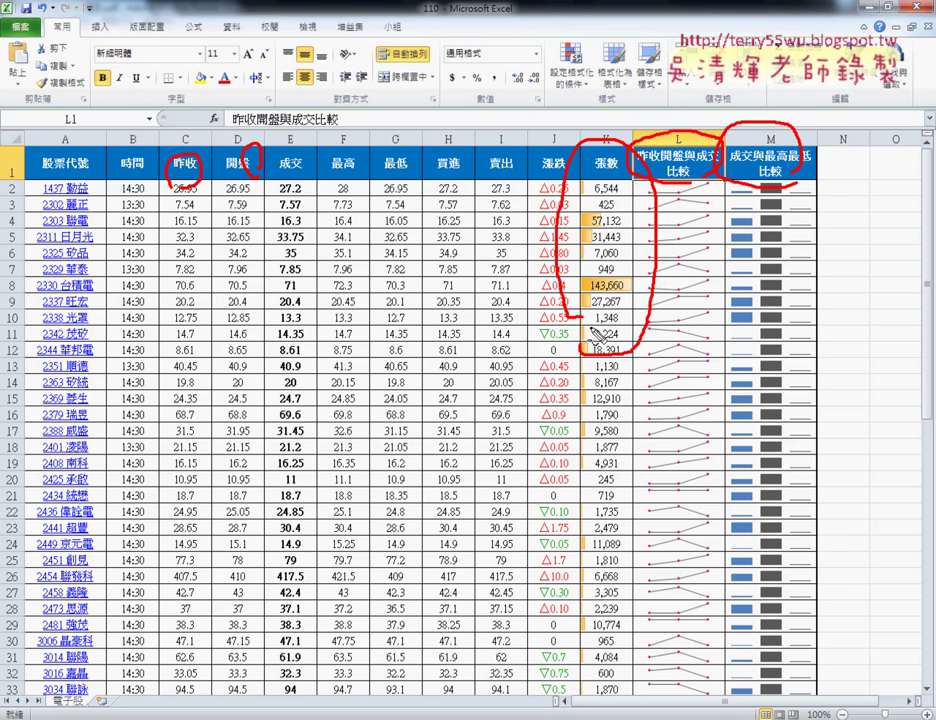
{"action": "key", "text": "Escape"}
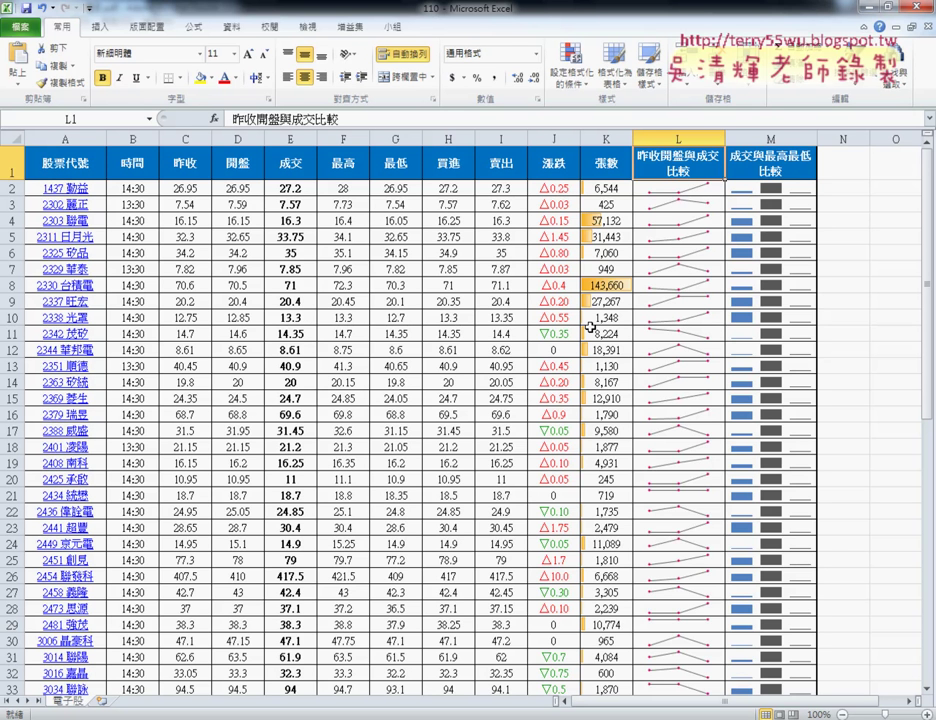
Return to the EXD01 workbook and select columns H through K.
{"action": "key", "text": "alt+Tab"}
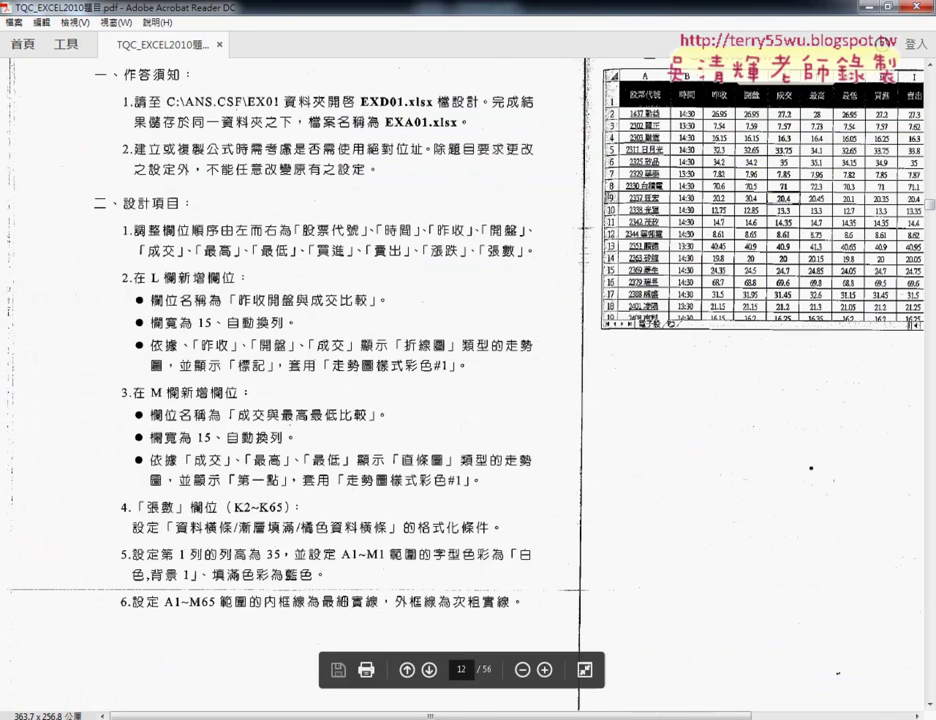
{"action": "left_click", "coordinate": [262, 679]}
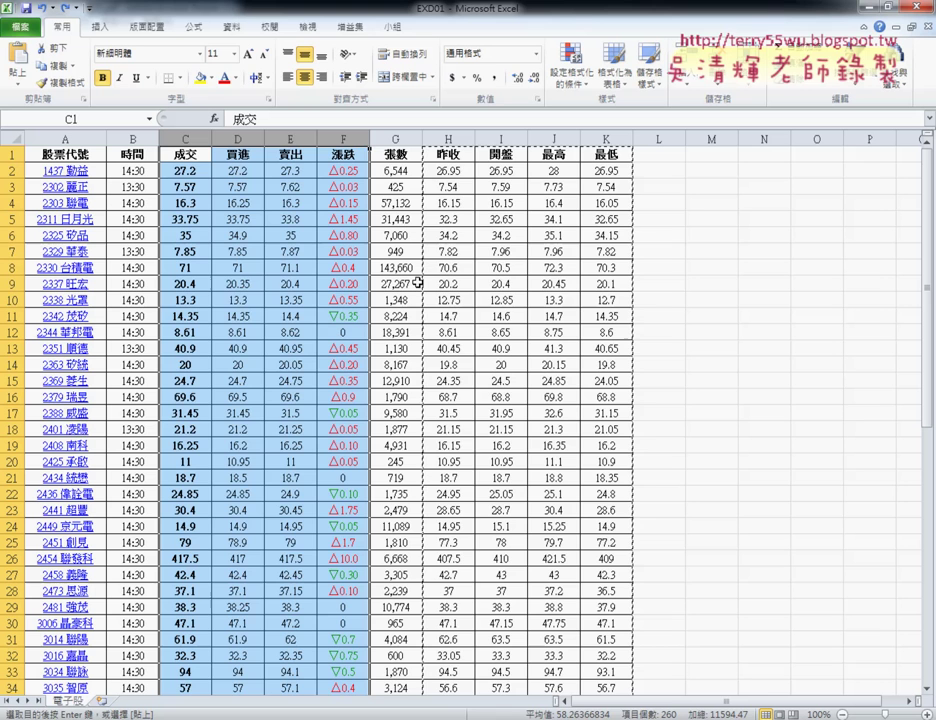
{"action": "left_click_drag", "start_coordinate": [447, 135], "coordinate": [612, 137]}
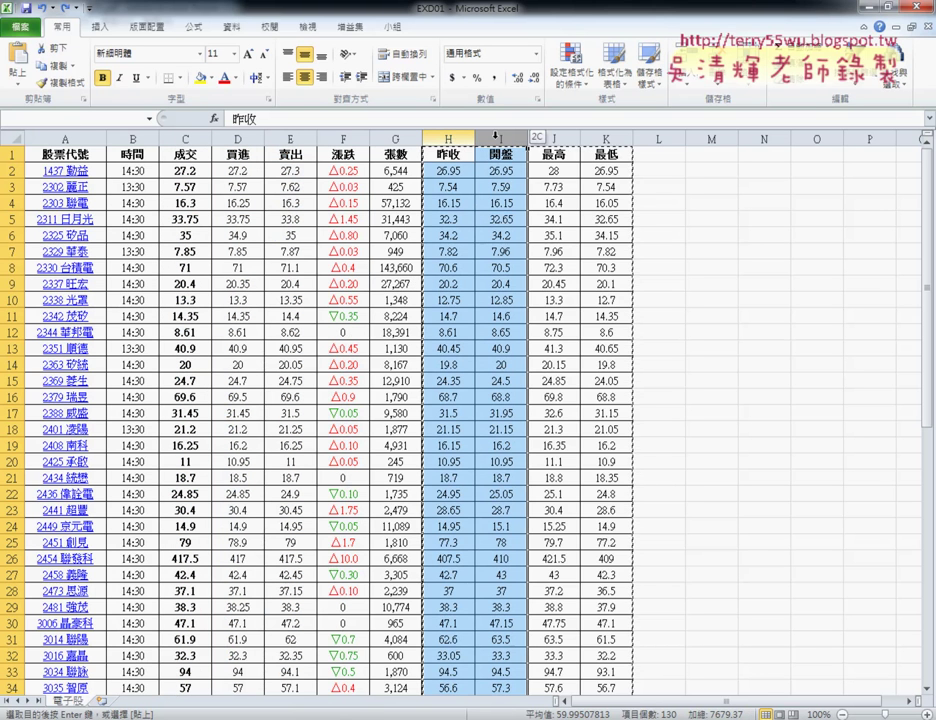
{"action": "right_click", "coordinate": [538, 234]}
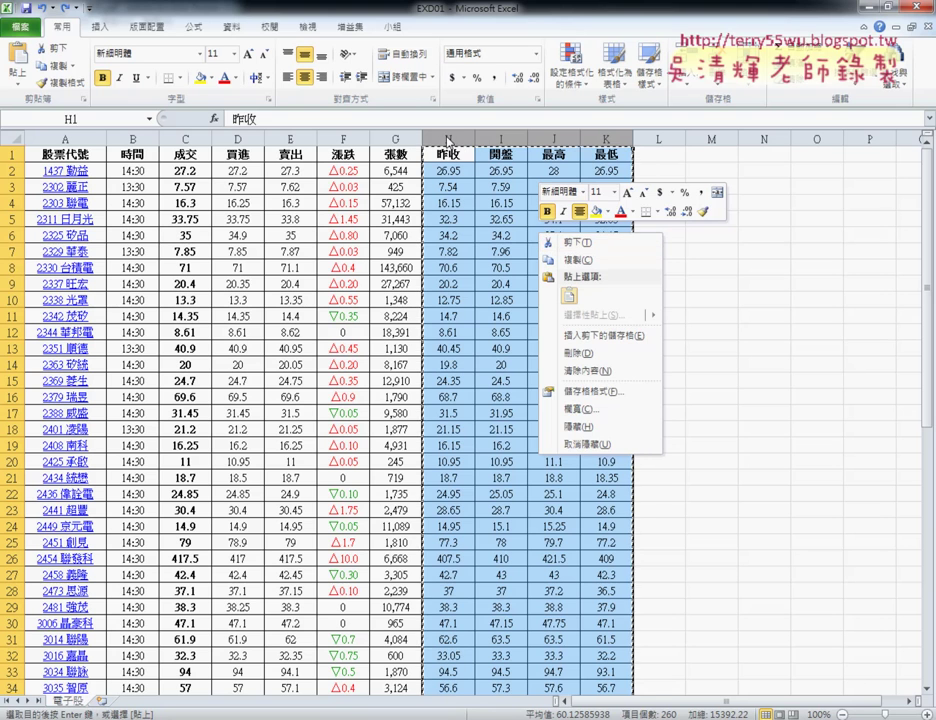
{"action": "left_click", "coordinate": [463, 136]}
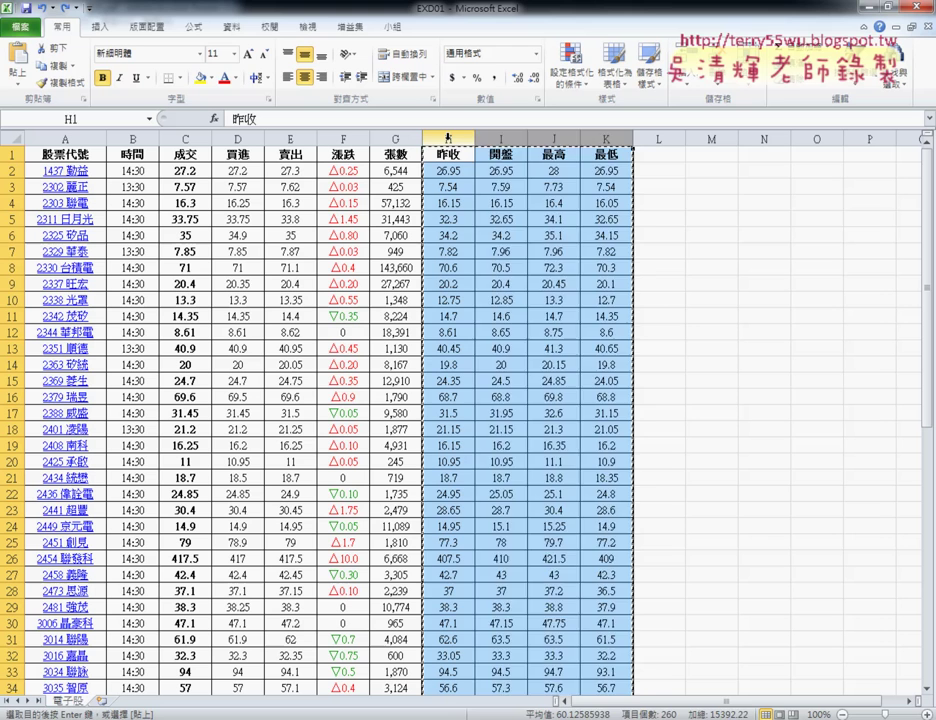
Cut columns H:K (昨收 to 最低) and right-click column C as the insertion point.
{"action": "left_click_drag", "start_coordinate": [446, 137], "coordinate": [590, 137]}
{"action": "right_click", "coordinate": [590, 137]}
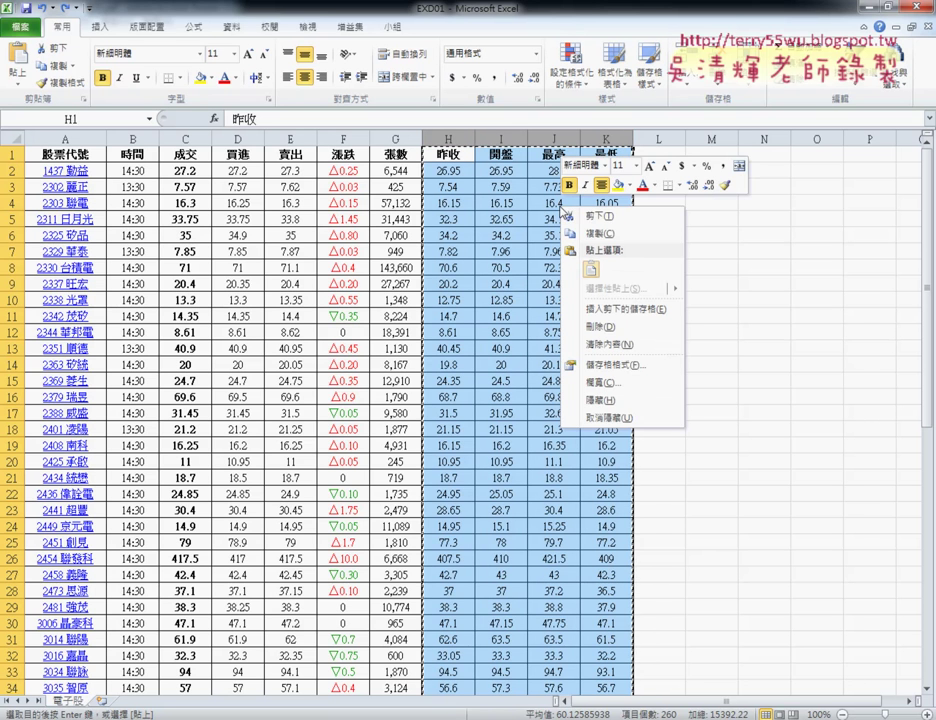
{"action": "left_click", "coordinate": [592, 219]}
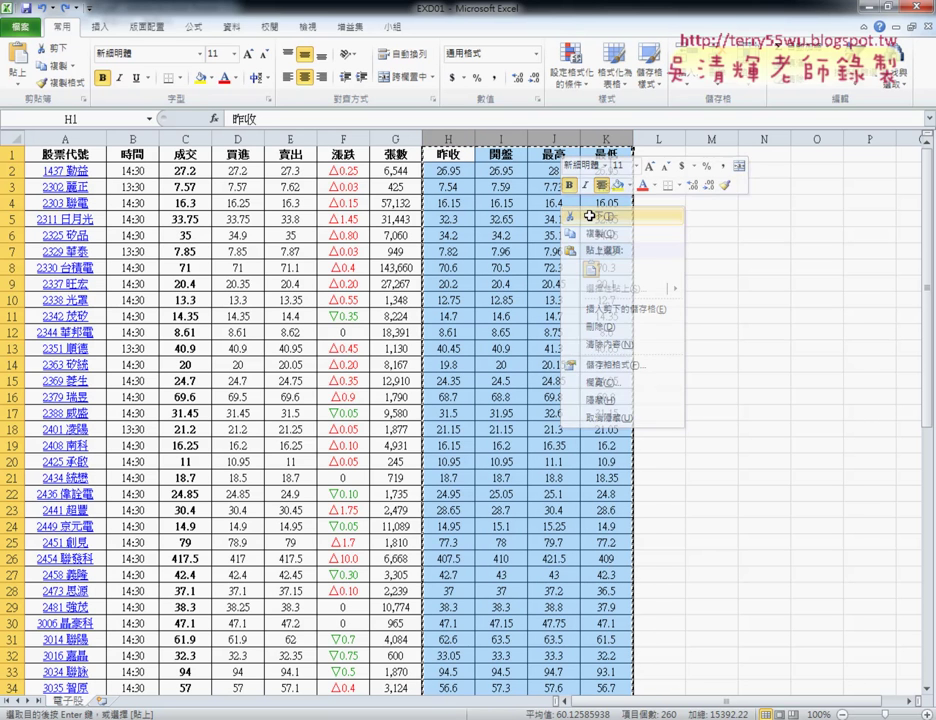
{"action": "left_click", "coordinate": [185, 138]}
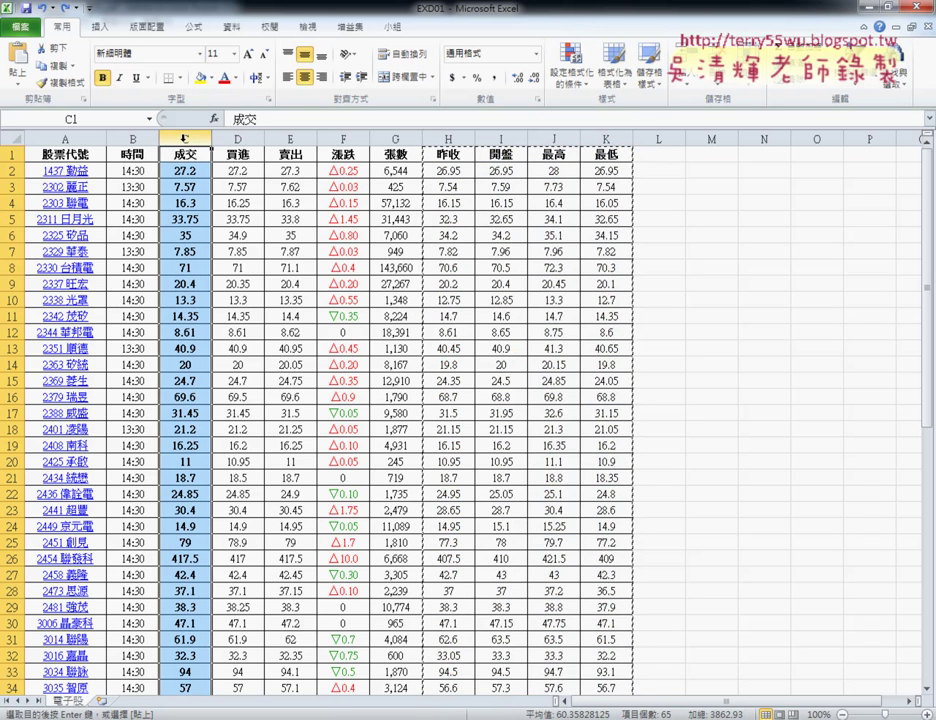
{"action": "right_click", "coordinate": [187, 212]}
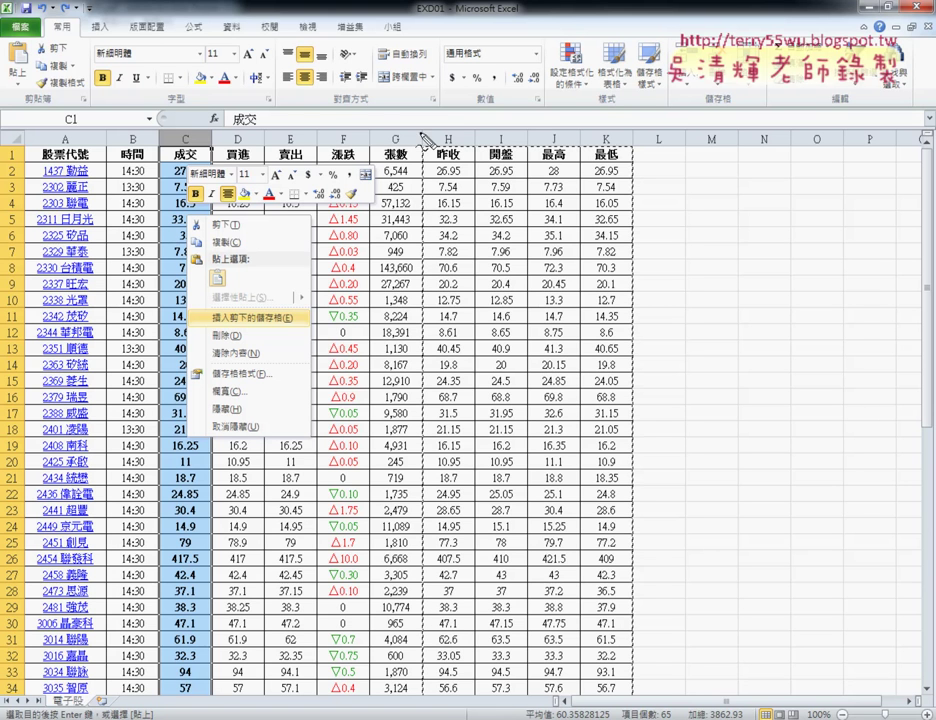
Draw an arrow showing the cut columns going to column C, then clear the annotations.
{"action": "left_click_drag", "start_coordinate": [425, 133], "coordinate": [411, 490]}
{"action": "mouse_move", "coordinate": [440, 108]}
{"action": "left_mouse_down"}
{"action": "mouse_move", "coordinate": [632, 124]}
{"action": "mouse_move", "coordinate": [413, 507]}
{"action": "left_mouse_up"}
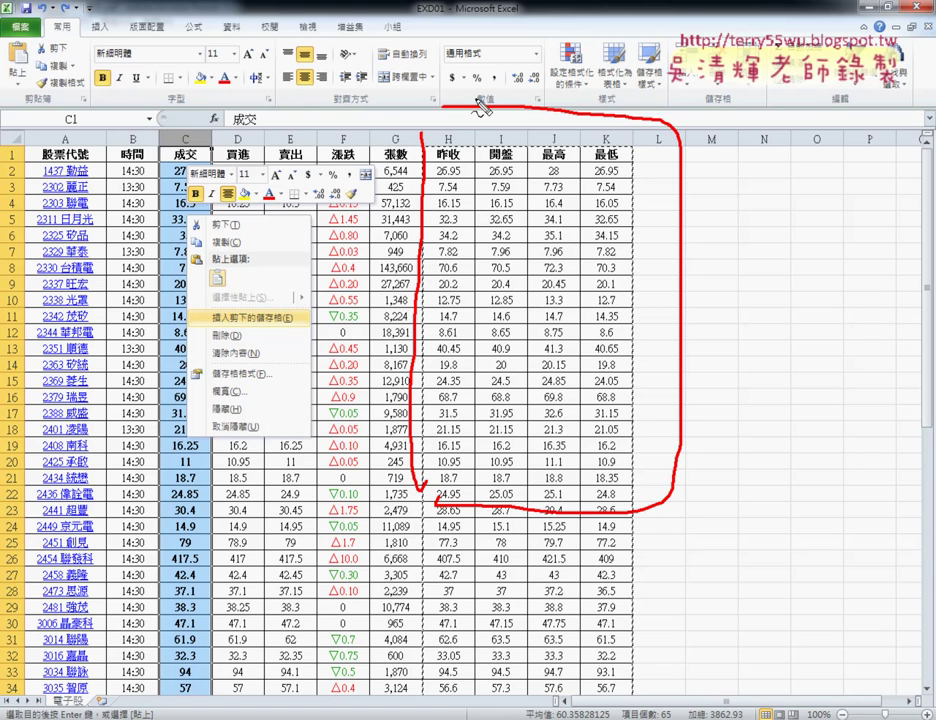
{"action": "mouse_move", "coordinate": [472, 104]}
{"action": "left_mouse_down"}
{"action": "mouse_move", "coordinate": [155, 132]}
{"action": "mouse_move", "coordinate": [150, 124]}
{"action": "left_mouse_up"}
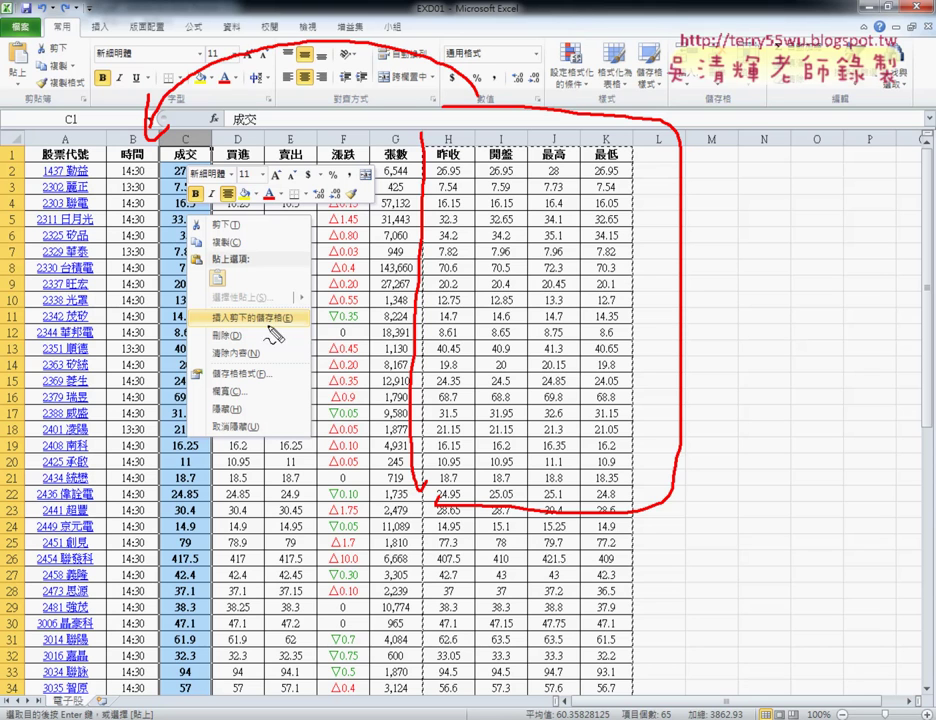
{"action": "left_click_drag", "start_coordinate": [292, 320], "coordinate": [303, 322]}
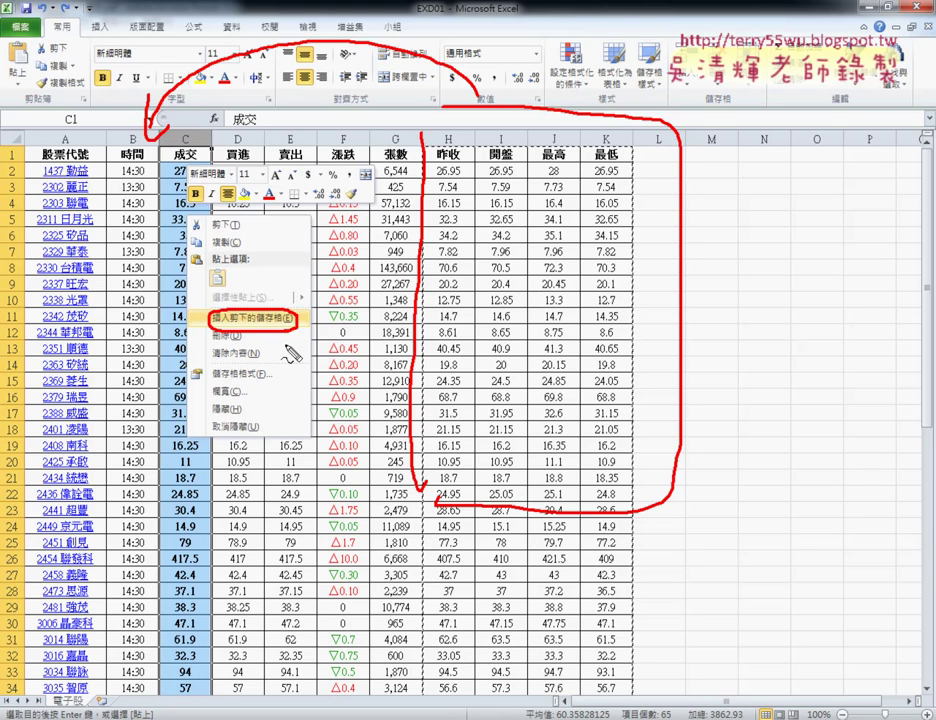
{"action": "key", "text": "Escape"}
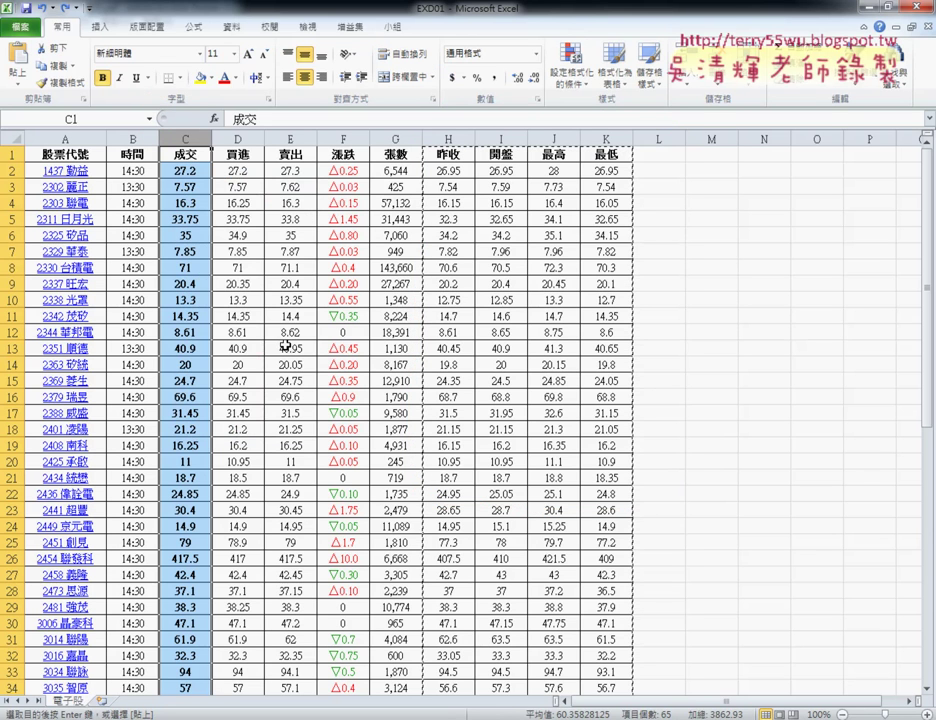
Insert the cut columns before column C, then undo the insertion.
{"action": "right_click", "coordinate": [190, 132]}
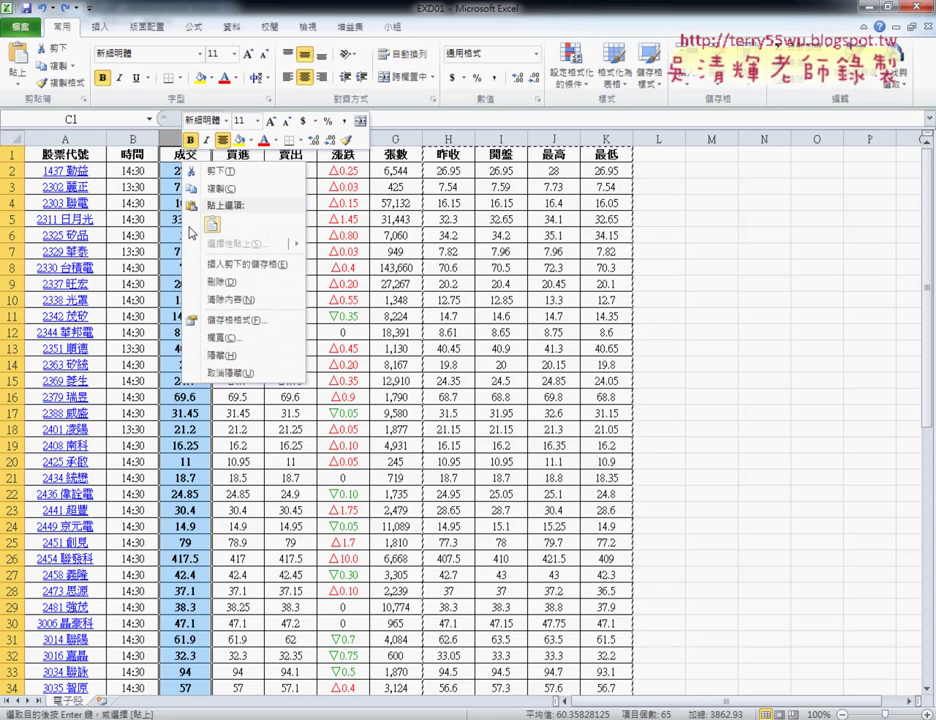
{"action": "left_click", "coordinate": [252, 266]}
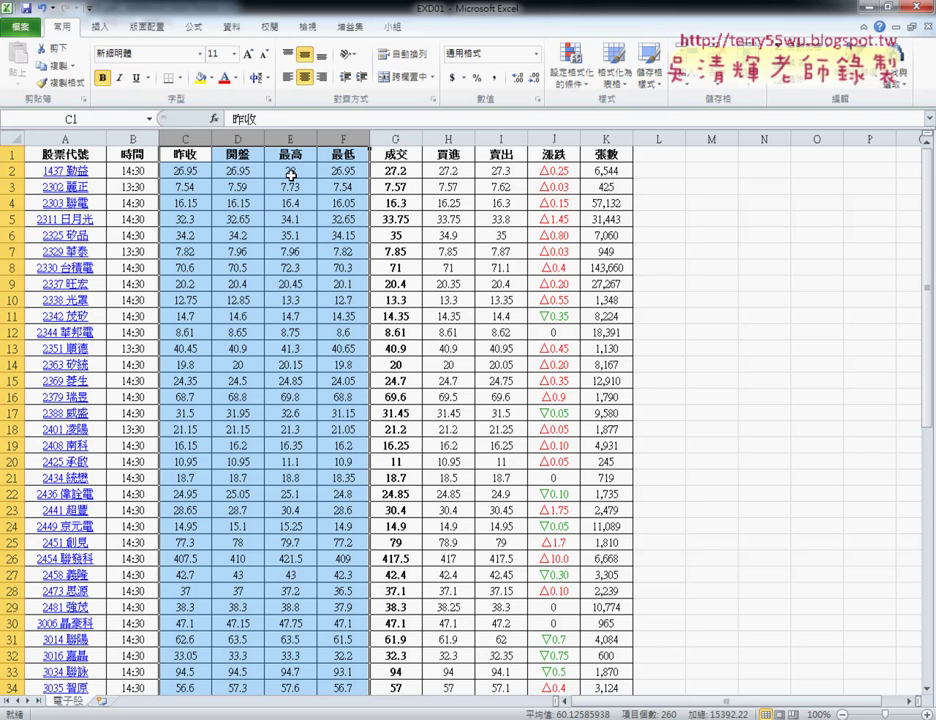
{"action": "key", "text": "ctrl+z"}
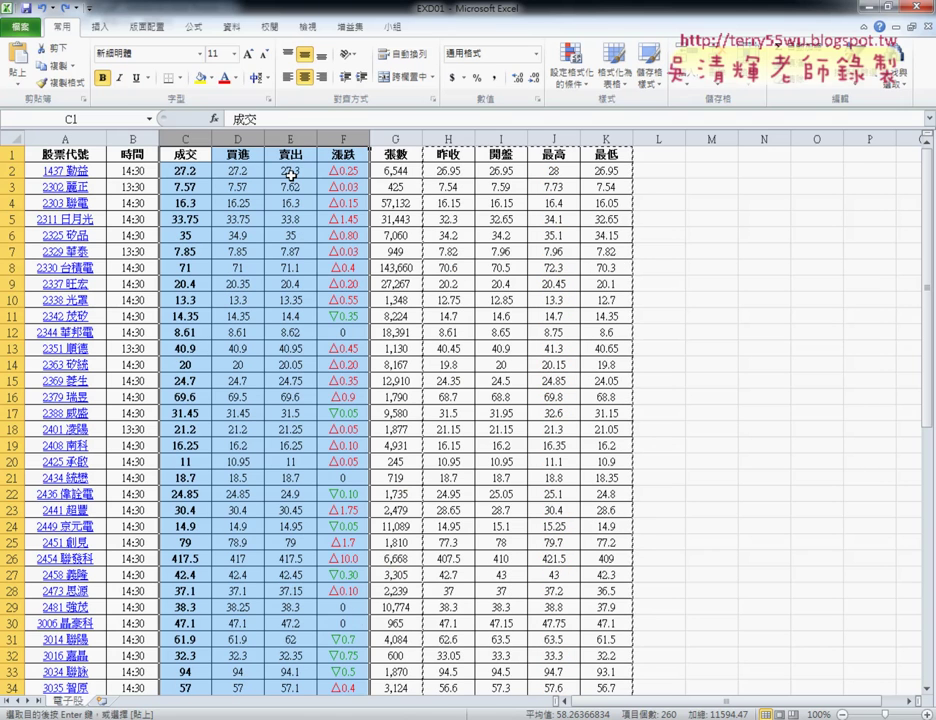
Place 昨收, 開盤, 最高 and 最低 into columns C:F ahead of 成交, then return to the PDF.
{"action": "left_click_drag", "start_coordinate": [175, 131], "coordinate": [285, 139]}
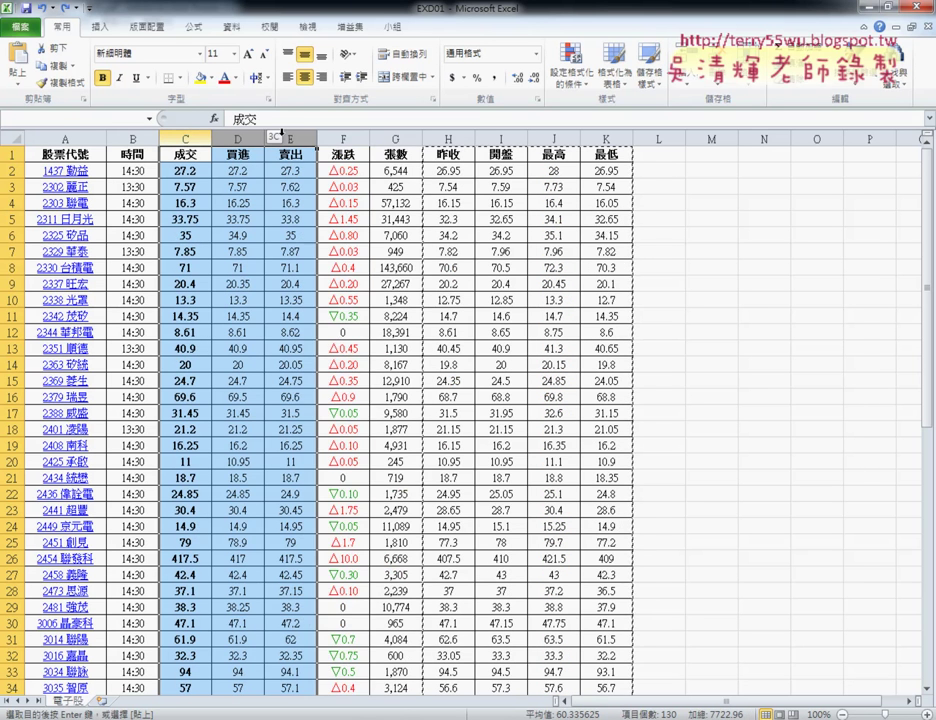
{"action": "right_click", "coordinate": [273, 186]}
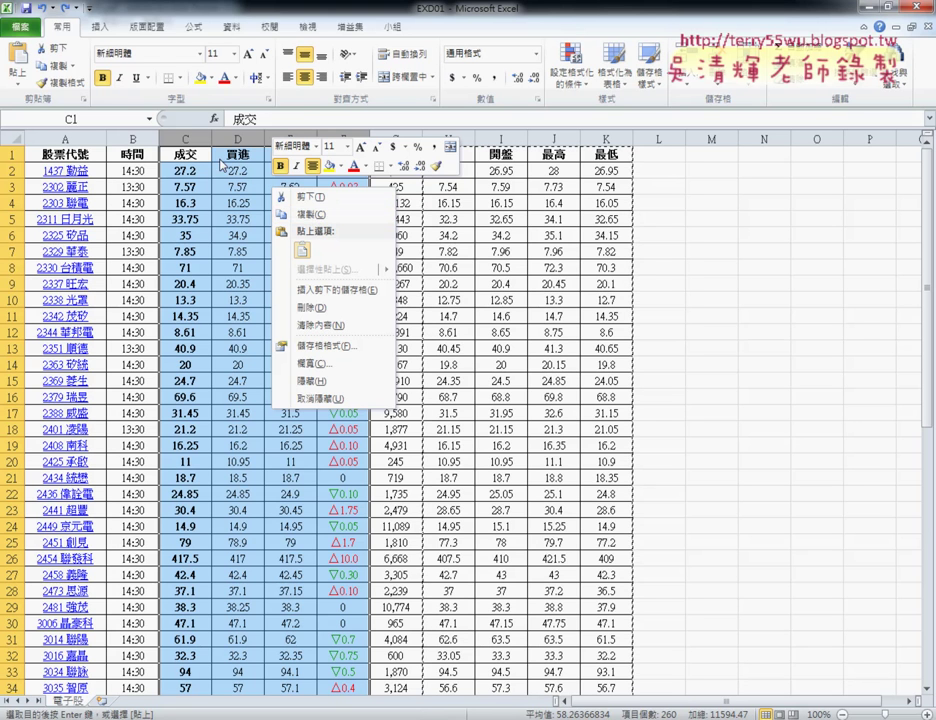
{"action": "left_click", "coordinate": [547, 322]}
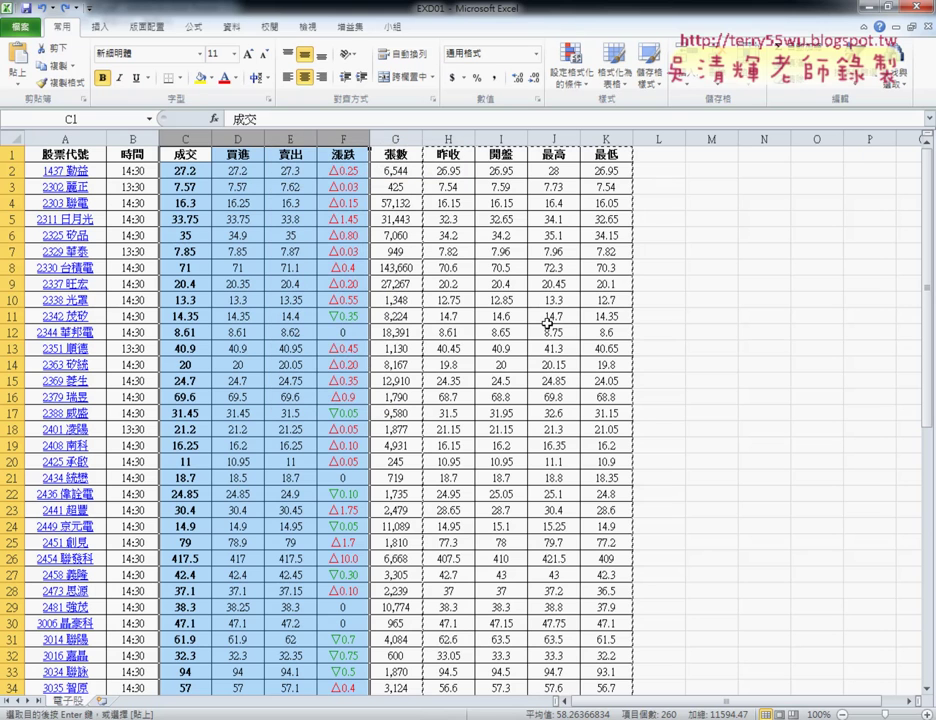
{"action": "key", "text": "Escape"}
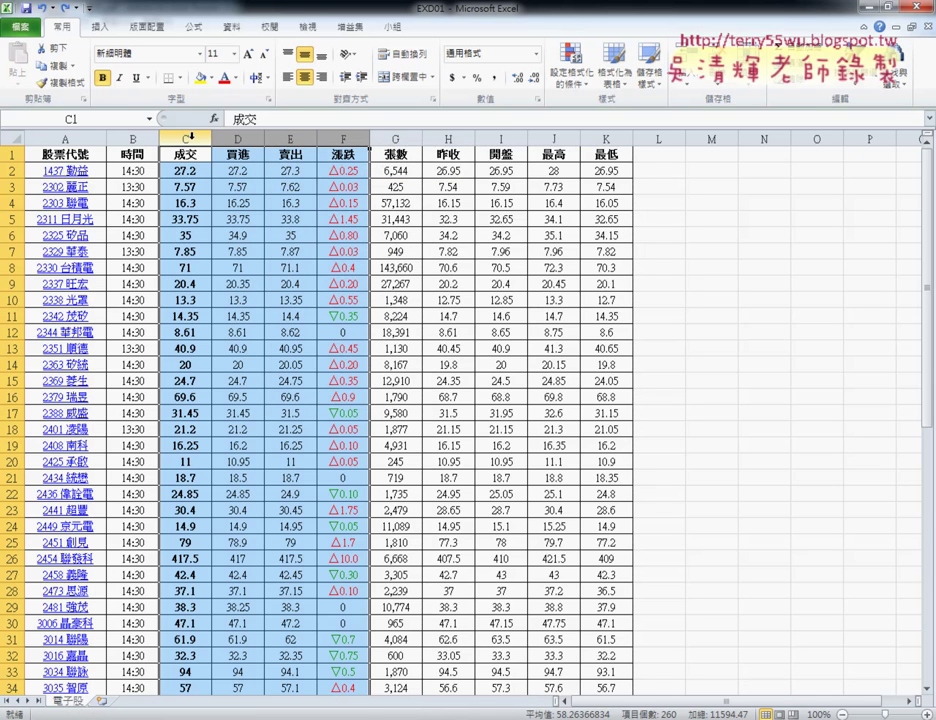
{"action": "left_click", "coordinate": [190, 137]}
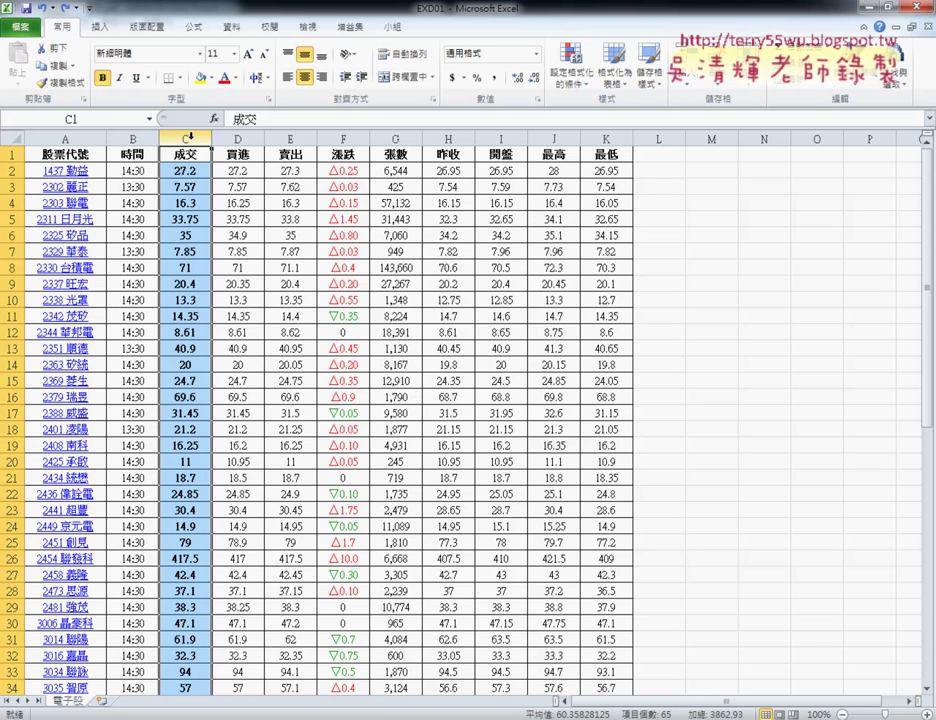
{"action": "key", "text": "ctrl+z"}
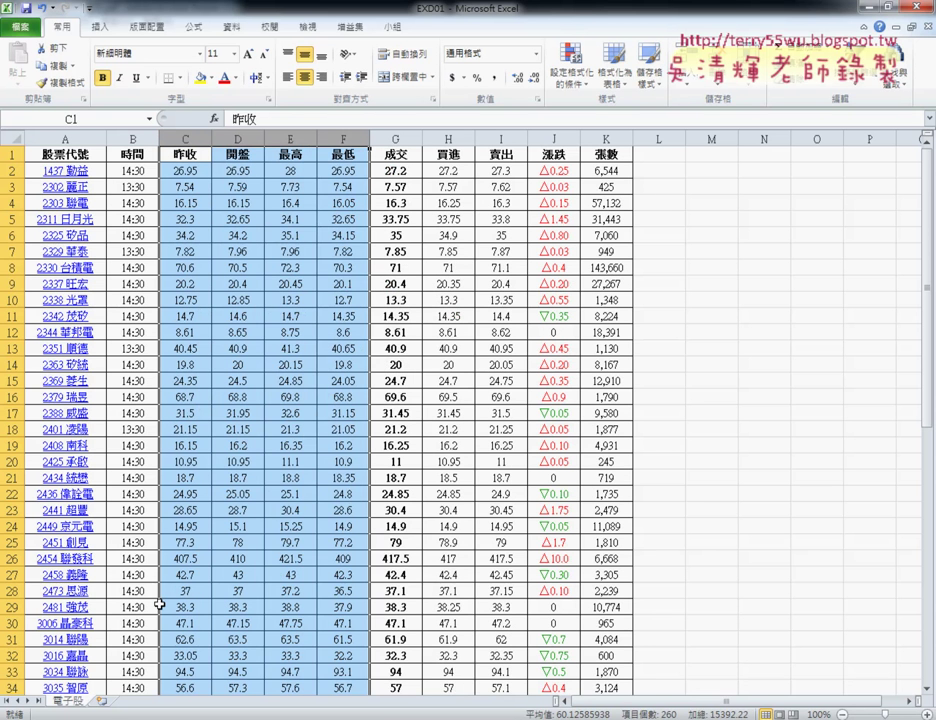
{"action": "key", "text": "alt+Tab"}
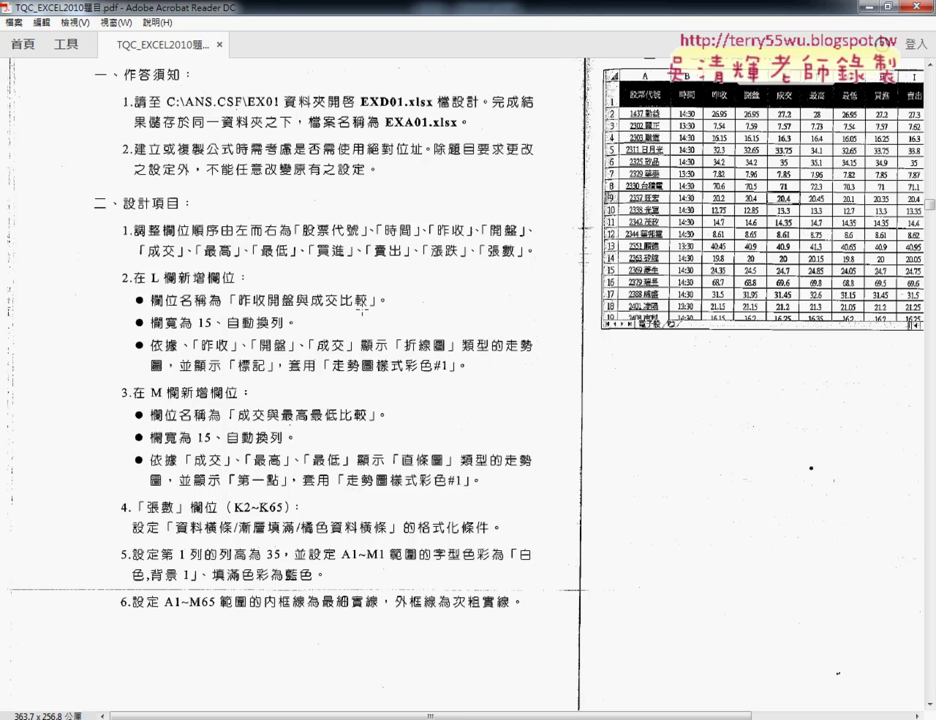
Copy the header text 昨收開盤與成交比較 from the Notepad notes.
{"action": "mouse_move", "coordinate": [245, 718]}
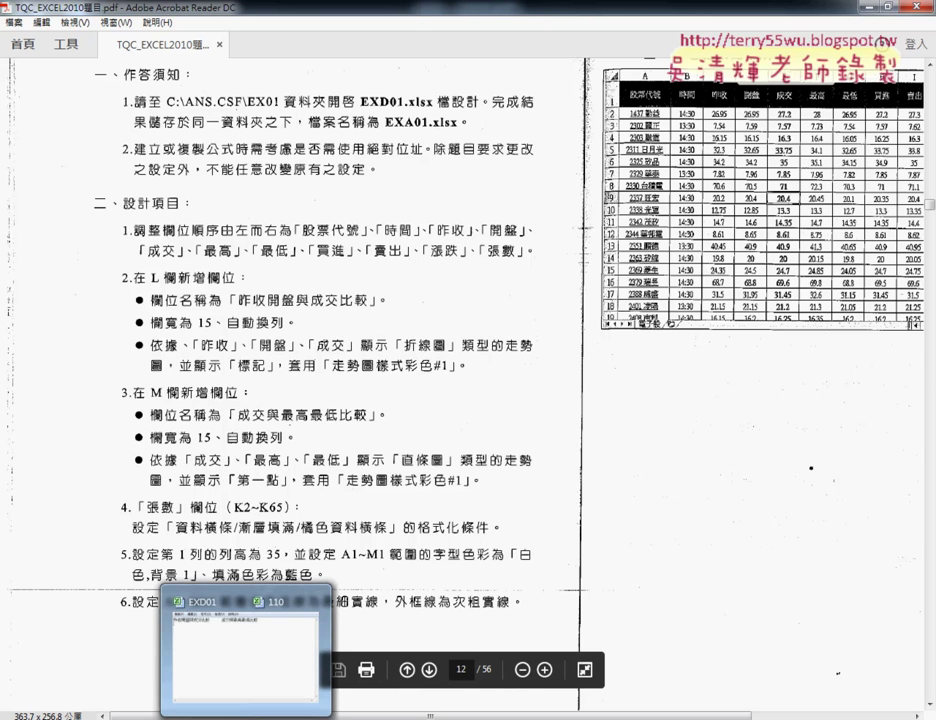
{"action": "left_click", "coordinate": [200, 660]}
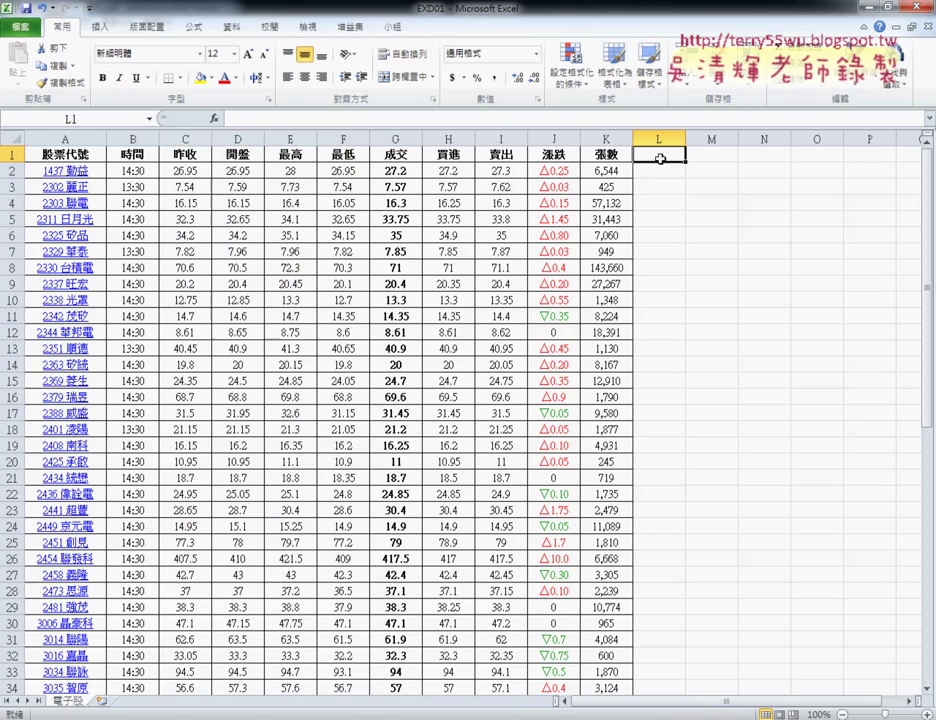
{"action": "left_click", "coordinate": [190, 712]}
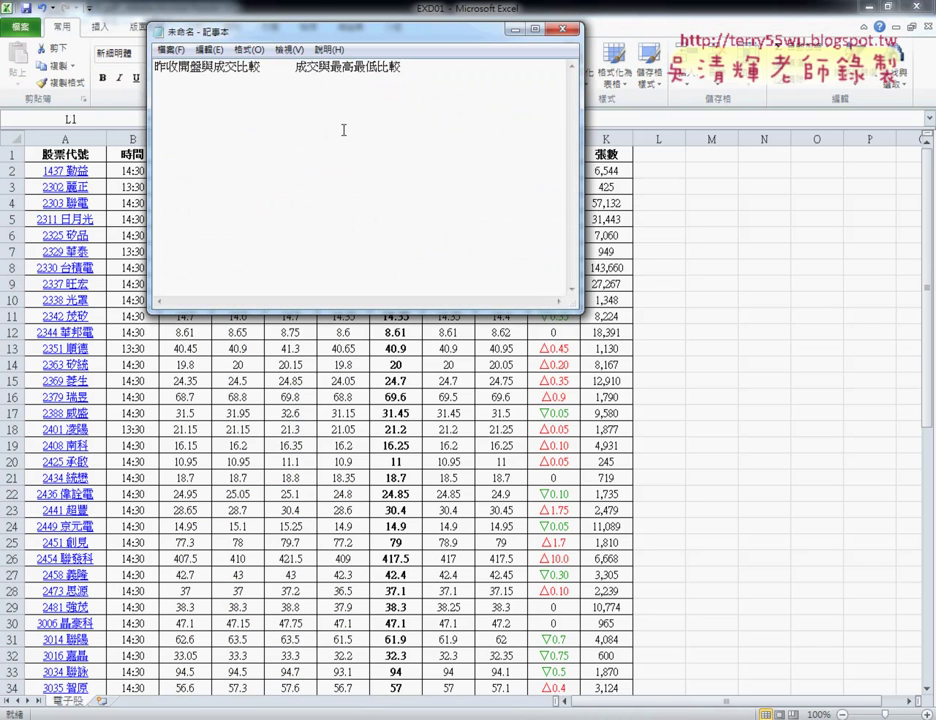
{"action": "left_click_drag", "start_coordinate": [262, 67], "coordinate": [192, 67]}
{"action": "left_click_drag", "start_coordinate": [262, 67], "coordinate": [156, 68]}
{"action": "right_click", "coordinate": [181, 70]}
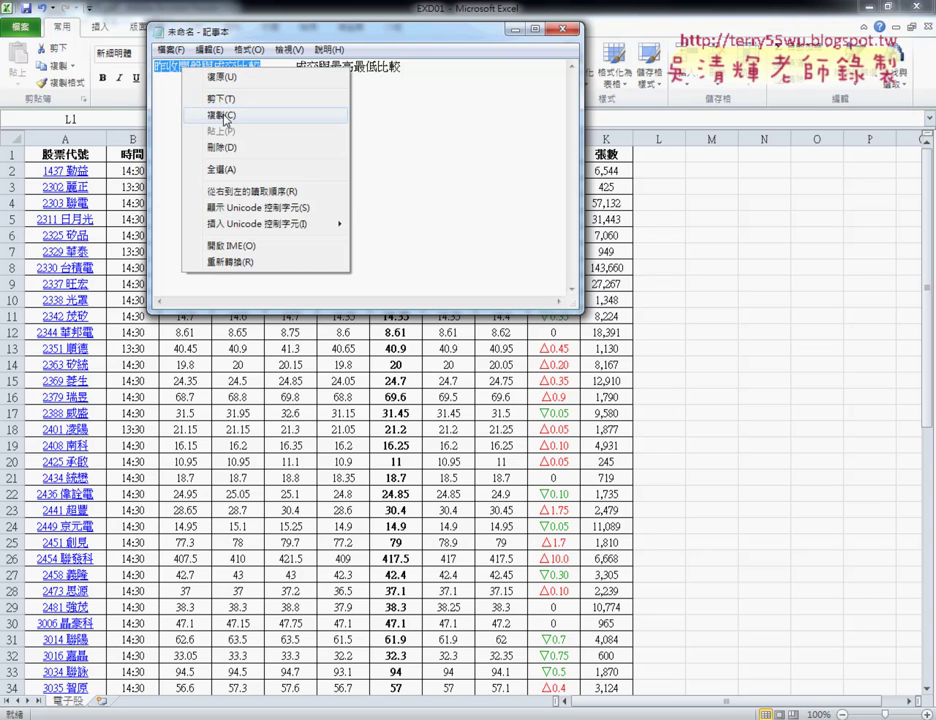
{"action": "left_click", "coordinate": [215, 119]}
{"action": "left_click", "coordinate": [515, 30]}
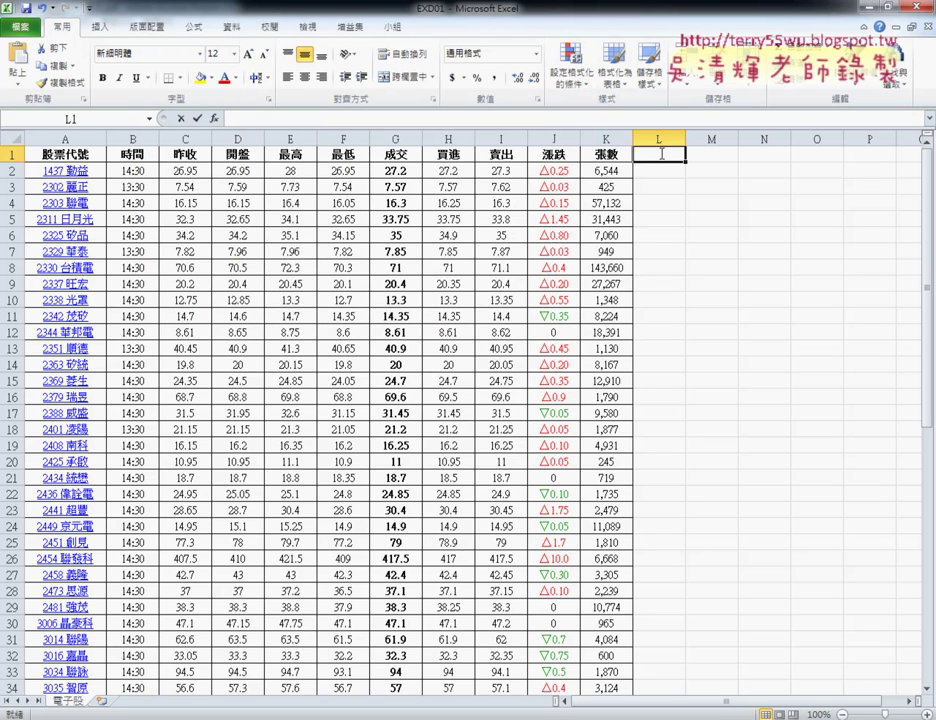
Paste the header into cell L1 and confirm it, then switch back to the PDF.
{"action": "left_click", "coordinate": [480, 124]}
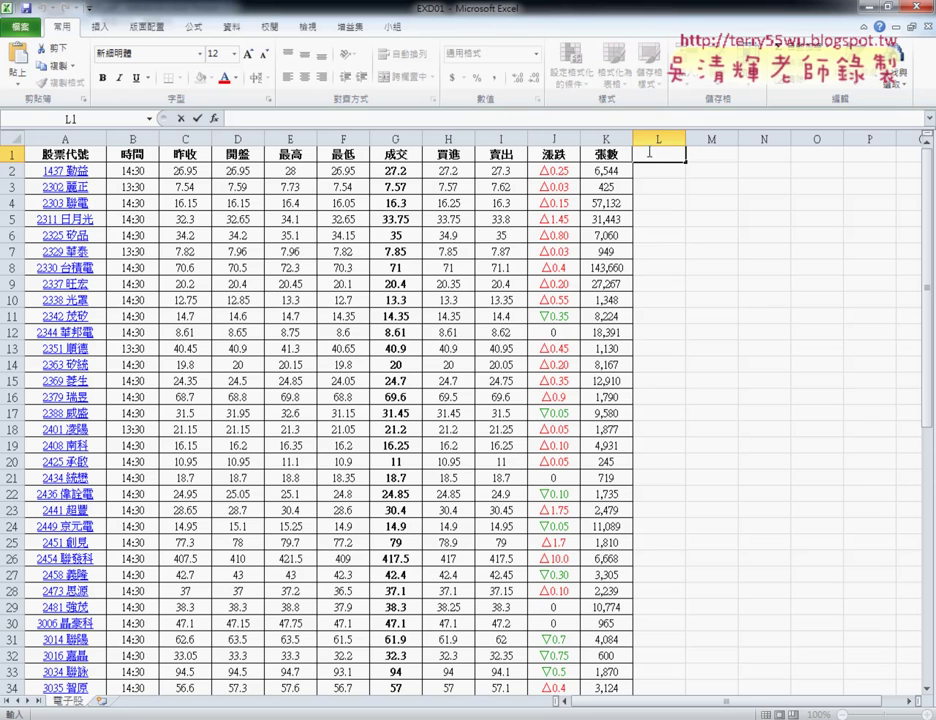
{"action": "left_click", "coordinate": [492, 120]}
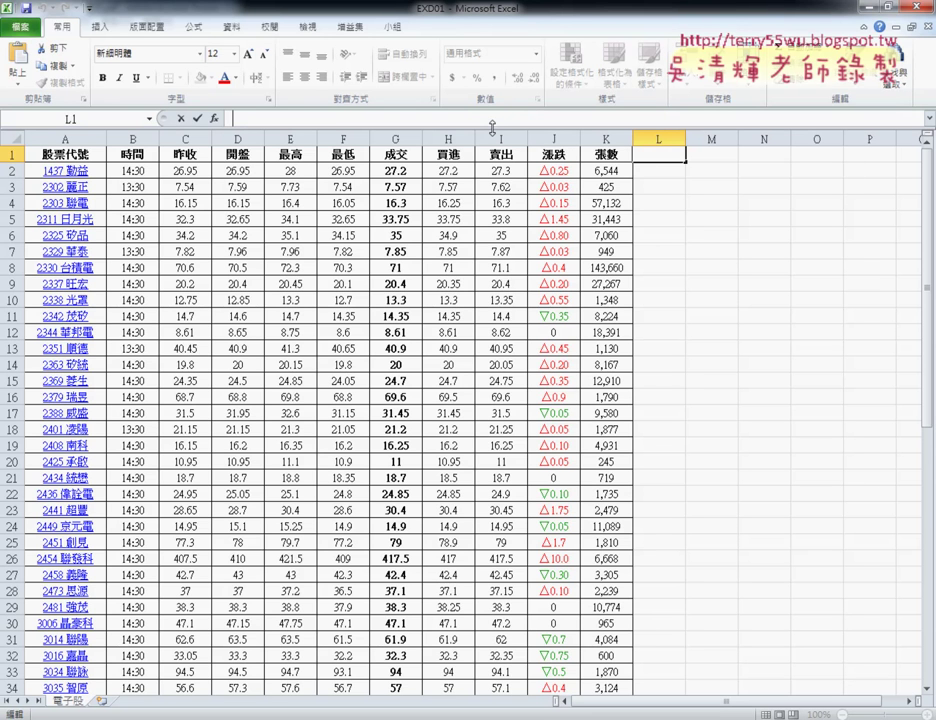
{"action": "key", "text": "ctrl+v"}
{"action": "key", "text": "Return"}
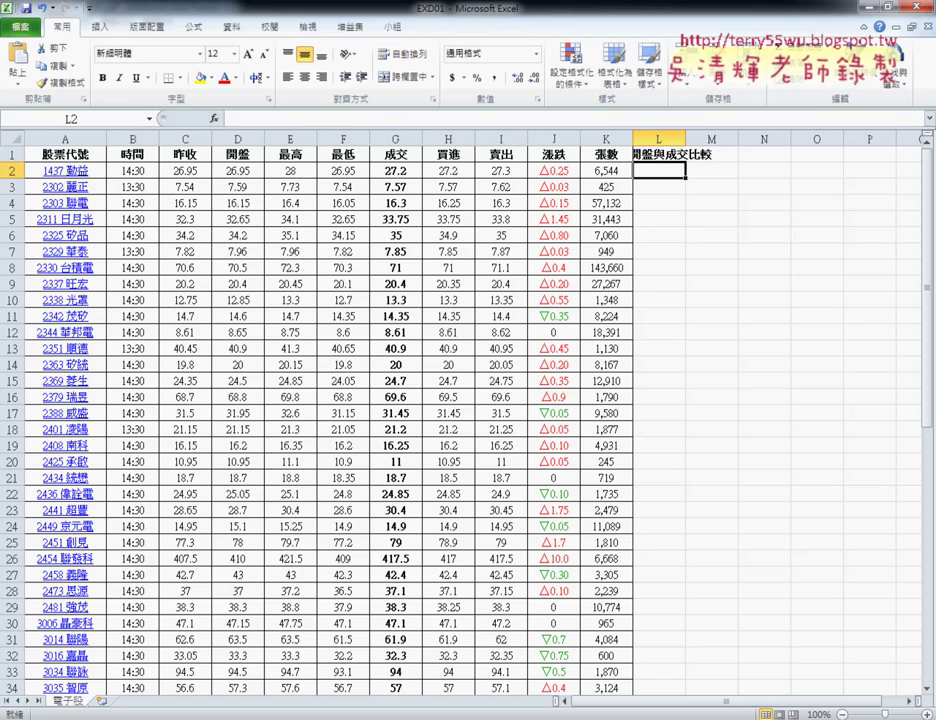
{"action": "key", "text": "alt+Tab"}
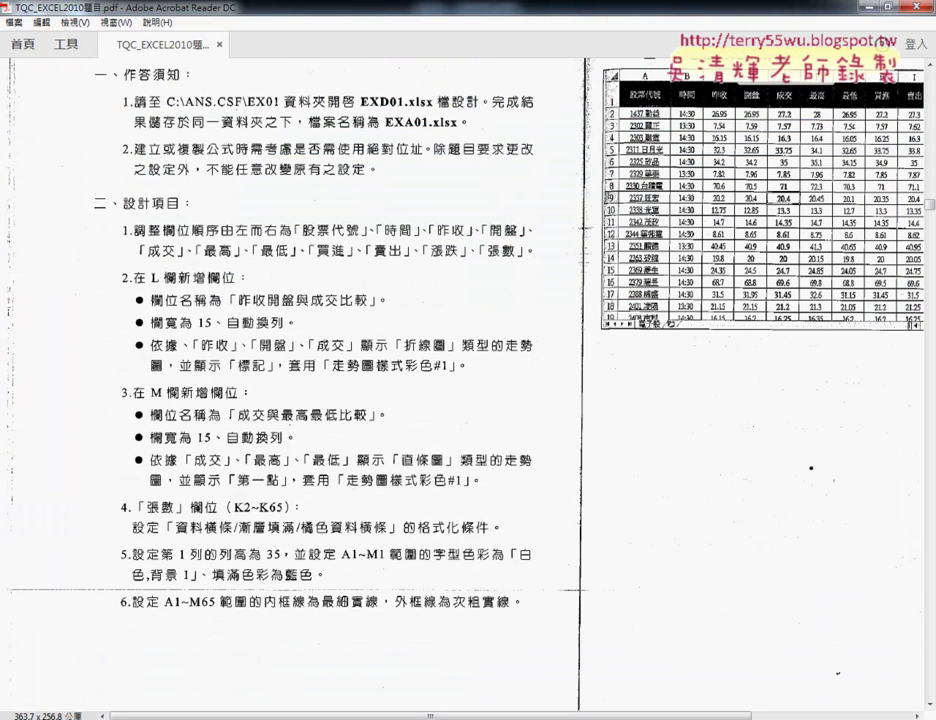
Set column L's width to 15.
{"action": "left_click", "coordinate": [870, 8]}
{"action": "left_click", "coordinate": [656, 138]}
{"action": "right_click", "coordinate": [663, 233]}
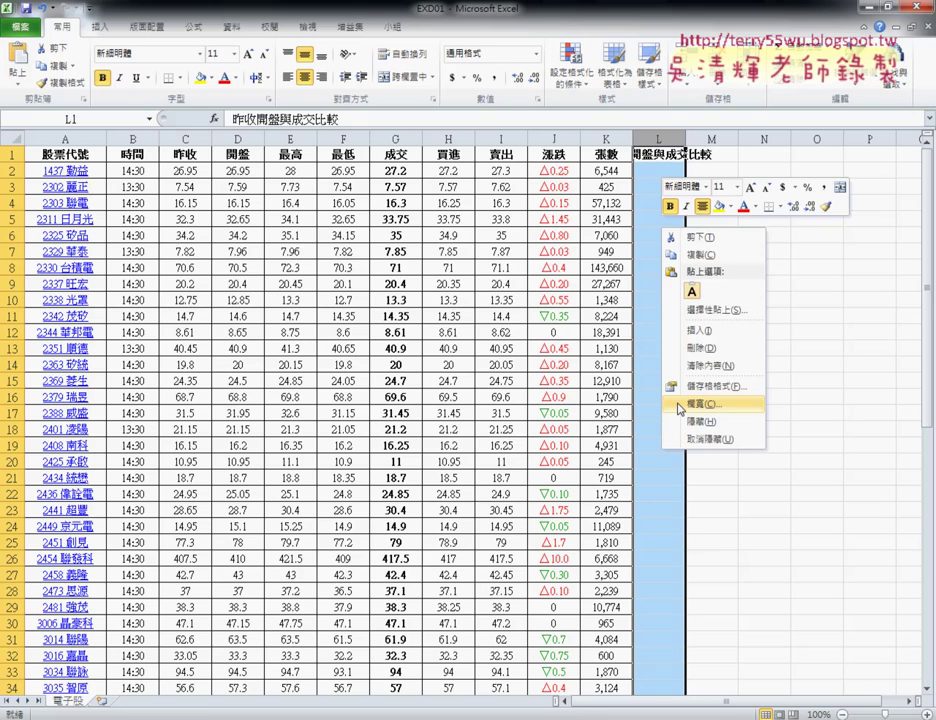
{"action": "left_click", "coordinate": [678, 404]}
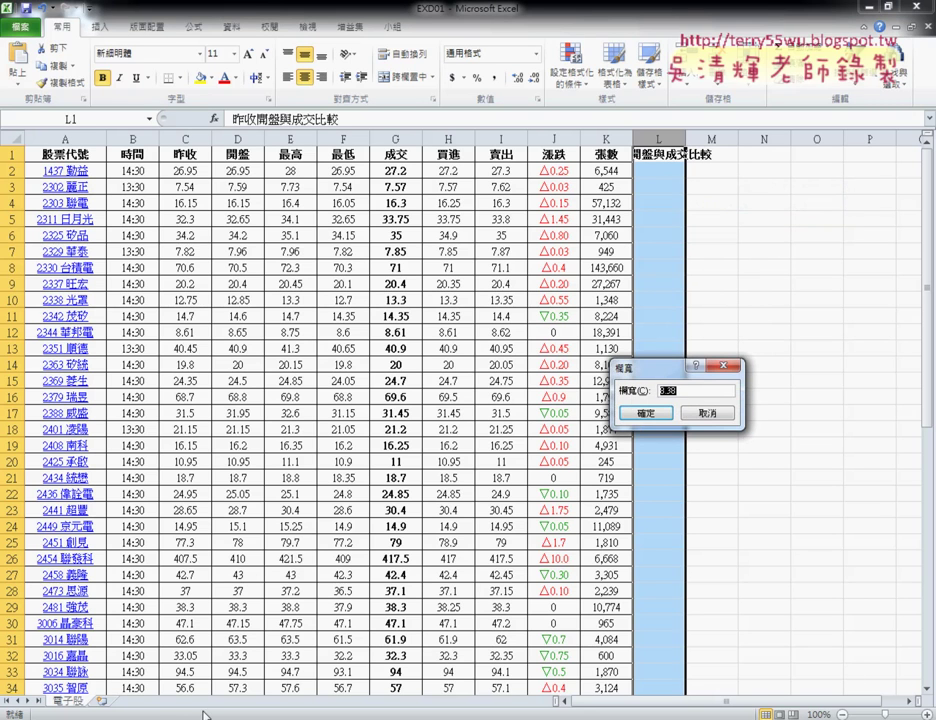
{"action": "key", "text": "alt+Tab"}
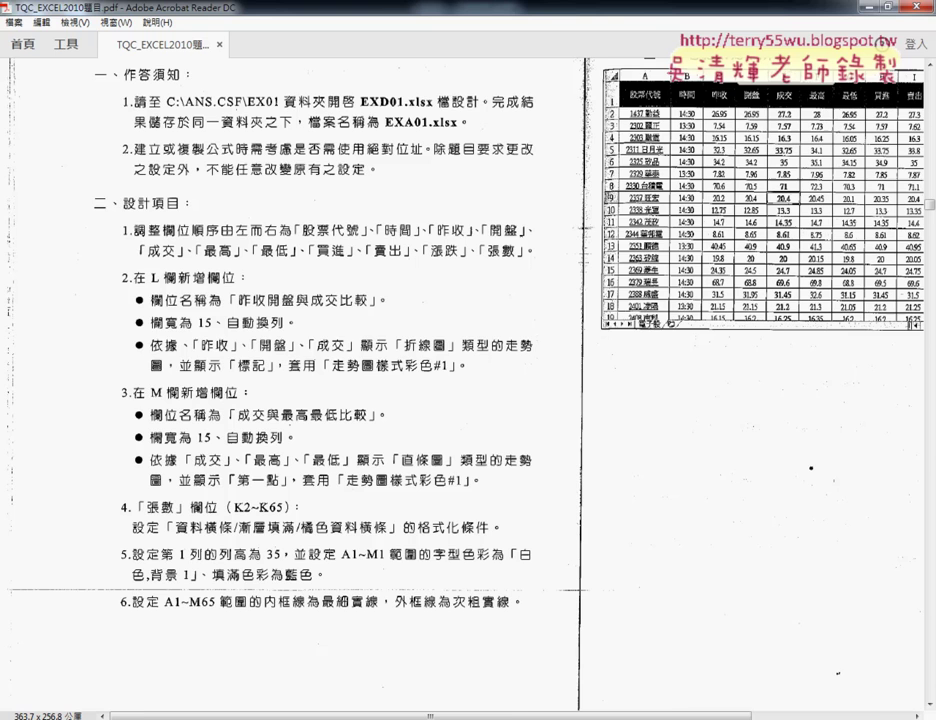
{"action": "key", "text": "alt+Tab"}
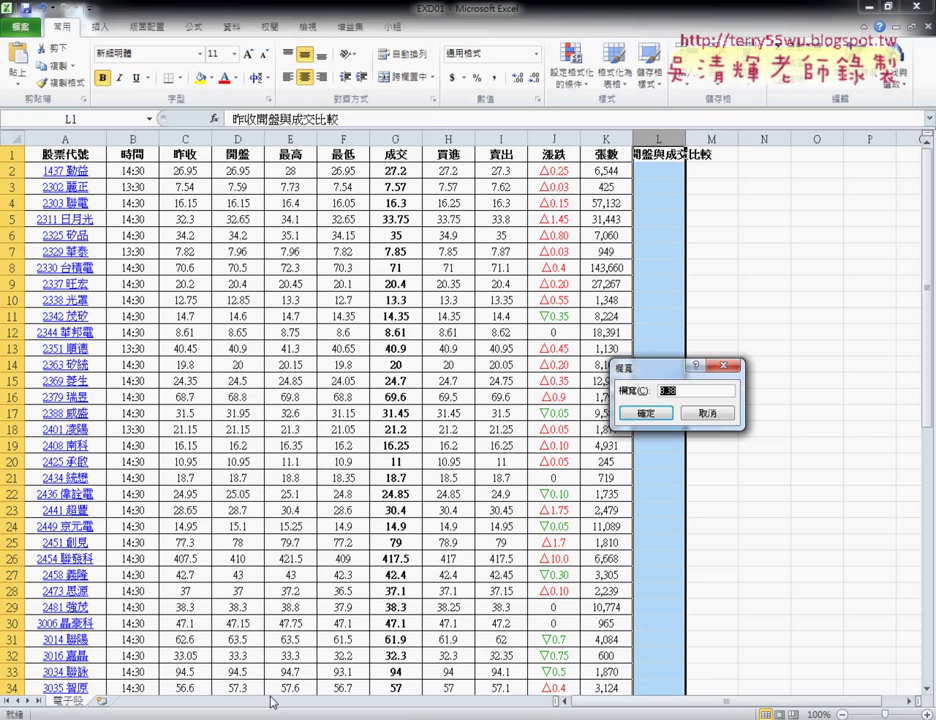
{"action": "type", "text": "15"}
{"action": "key", "text": "Return"}
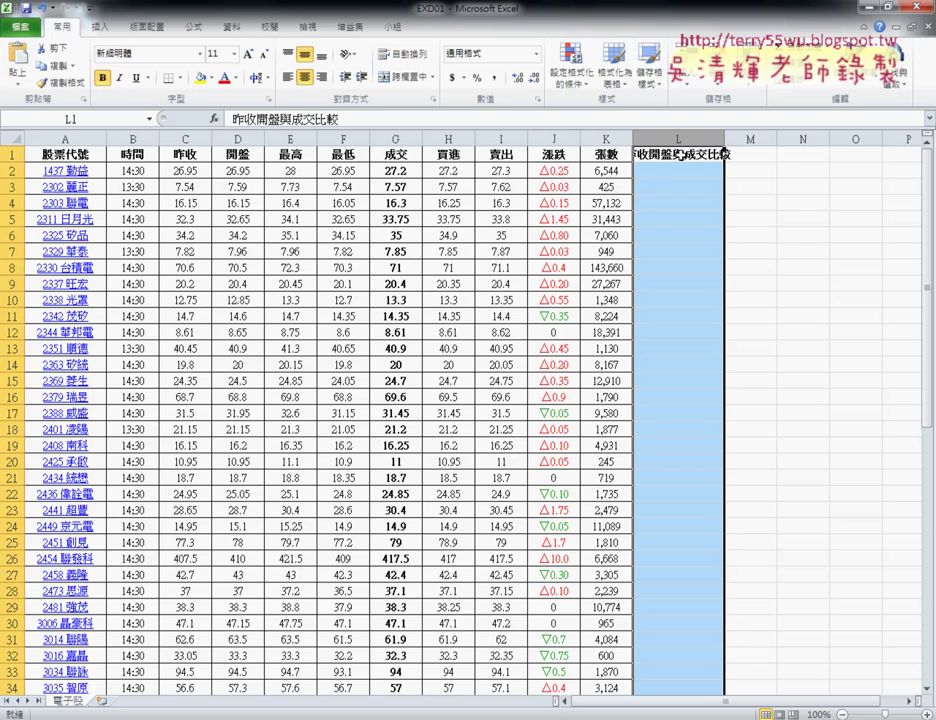
Turn on Wrap Text for header cell L1 so it spans two lines.
{"action": "right_click", "coordinate": [682, 155]}
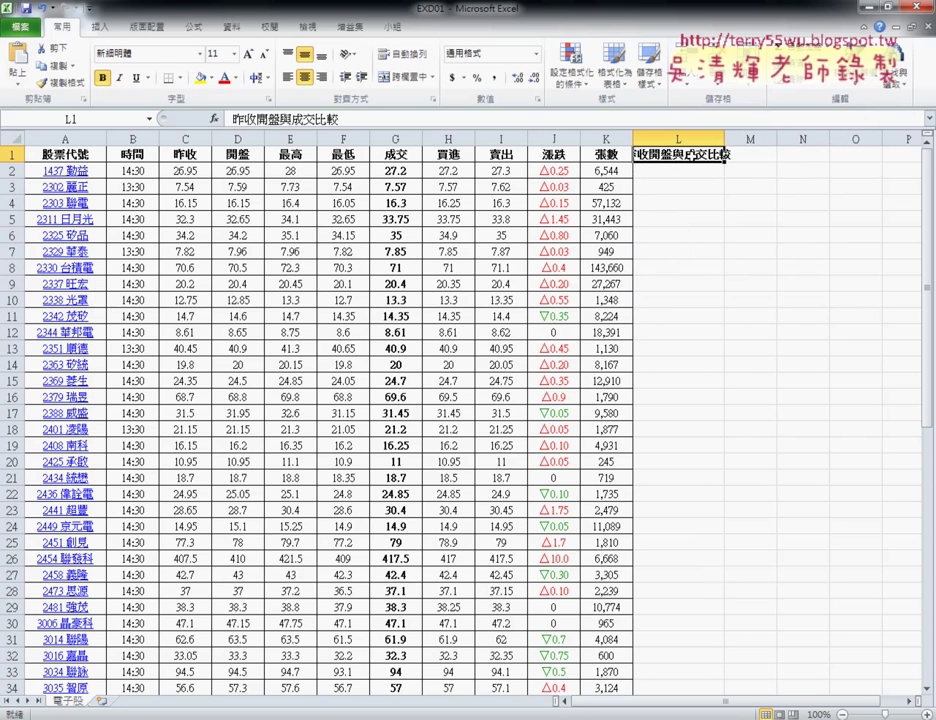
{"action": "right_click", "coordinate": [676, 150]}
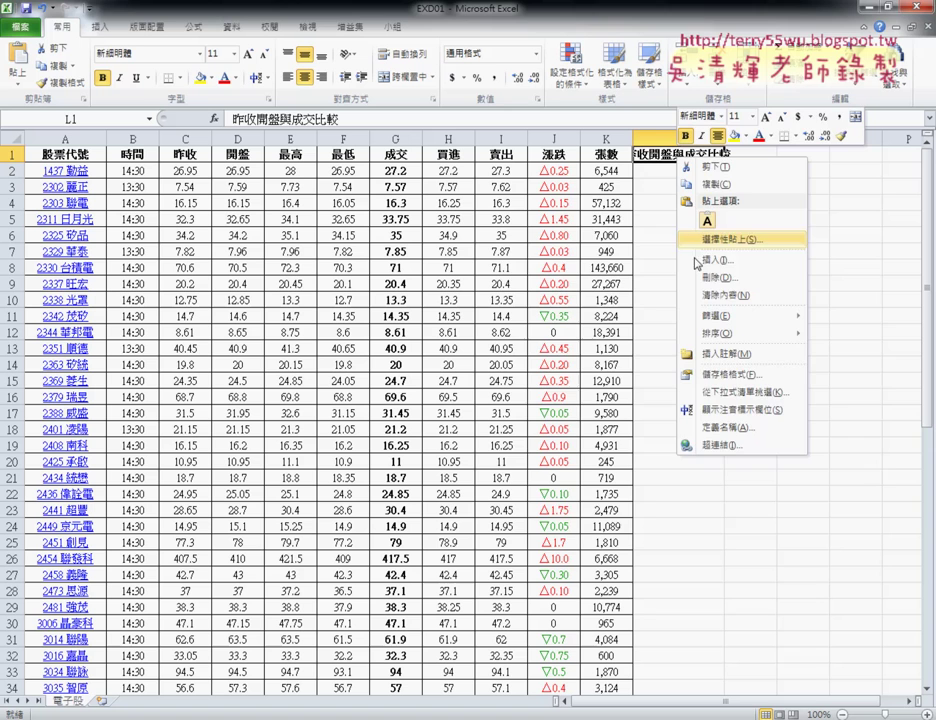
{"action": "left_click", "coordinate": [710, 378]}
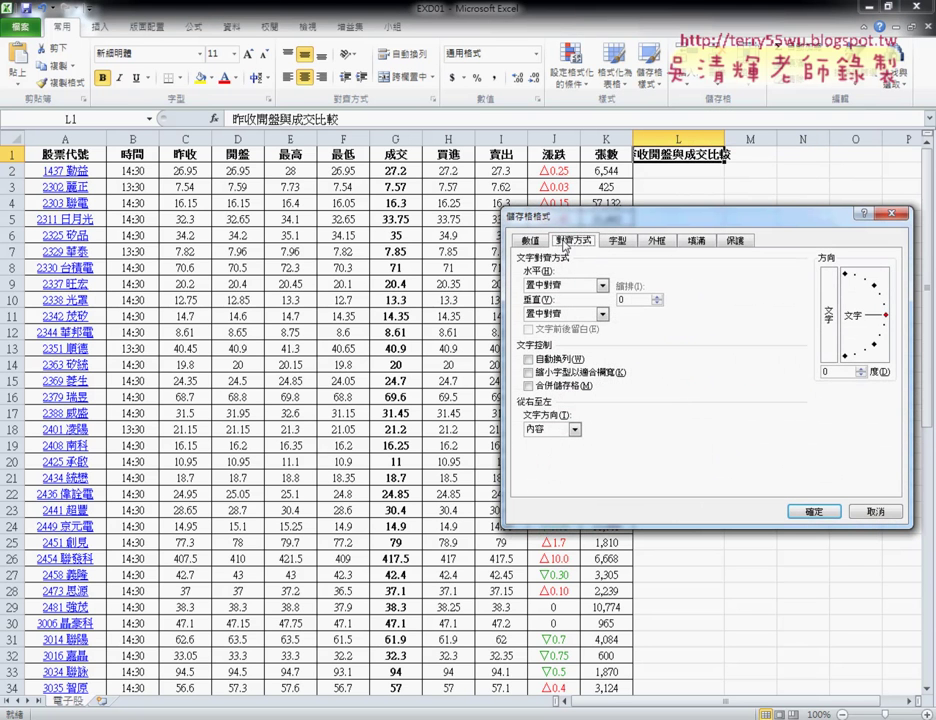
{"action": "left_click", "coordinate": [530, 241]}
{"action": "left_click", "coordinate": [572, 241]}
{"action": "left_click", "coordinate": [550, 360]}
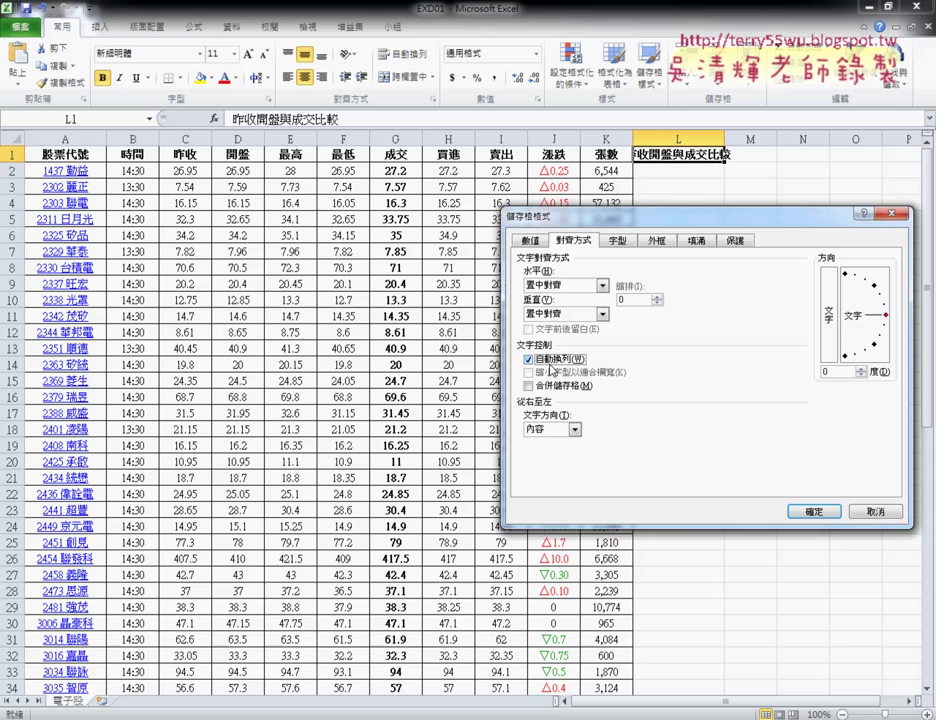
{"action": "left_click", "coordinate": [829, 511]}
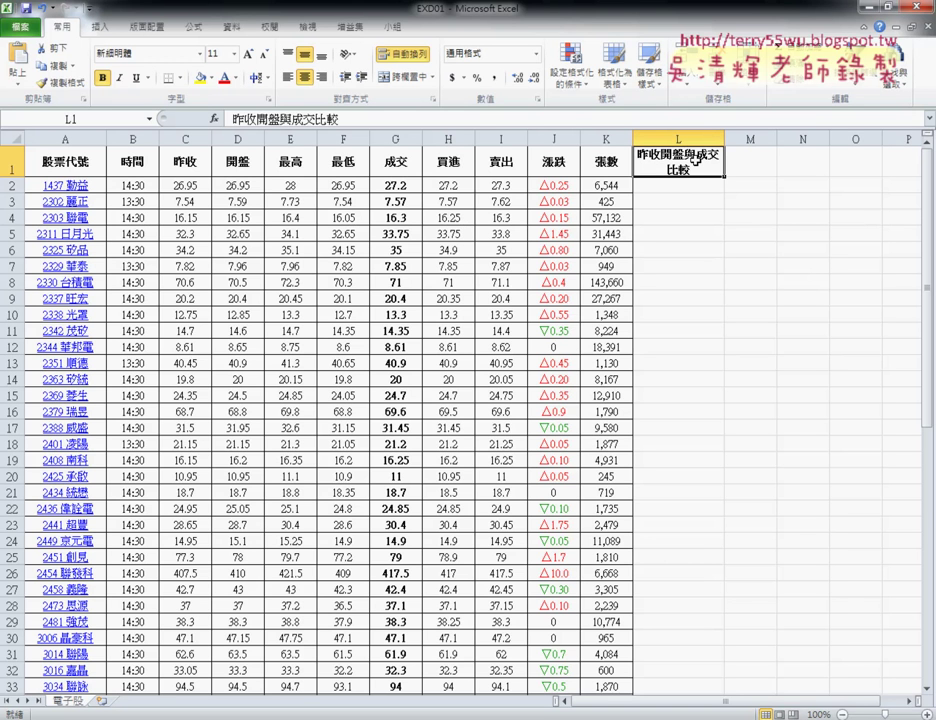
Undo an accidental narrowing of column L and confirm L1 still wraps.
{"action": "left_click_drag", "start_coordinate": [725, 138], "coordinate": [694, 138]}
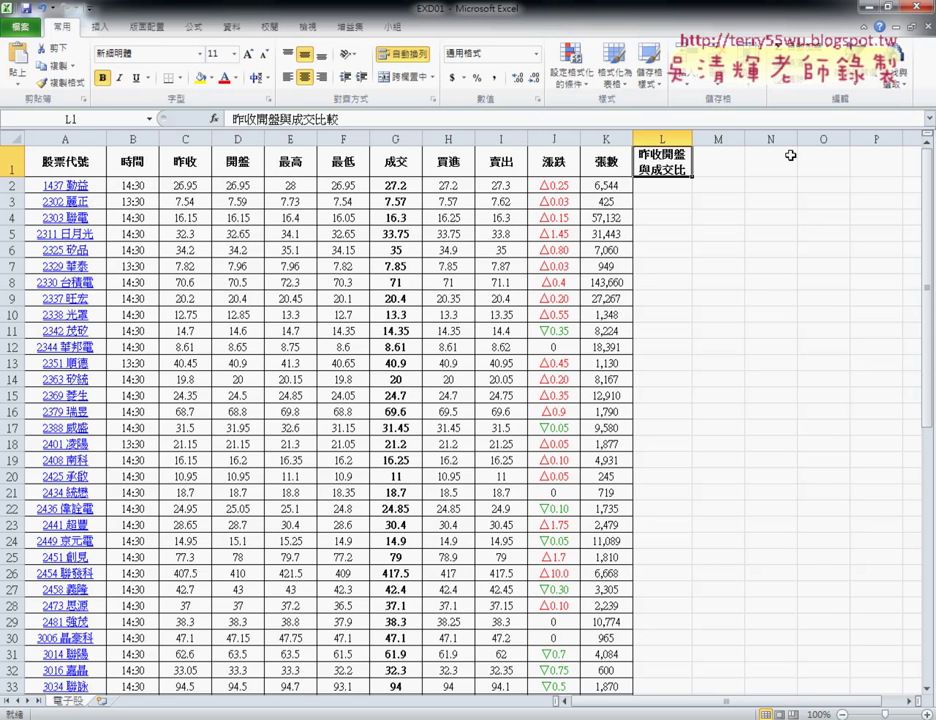
{"action": "key", "text": "ctrl+z"}
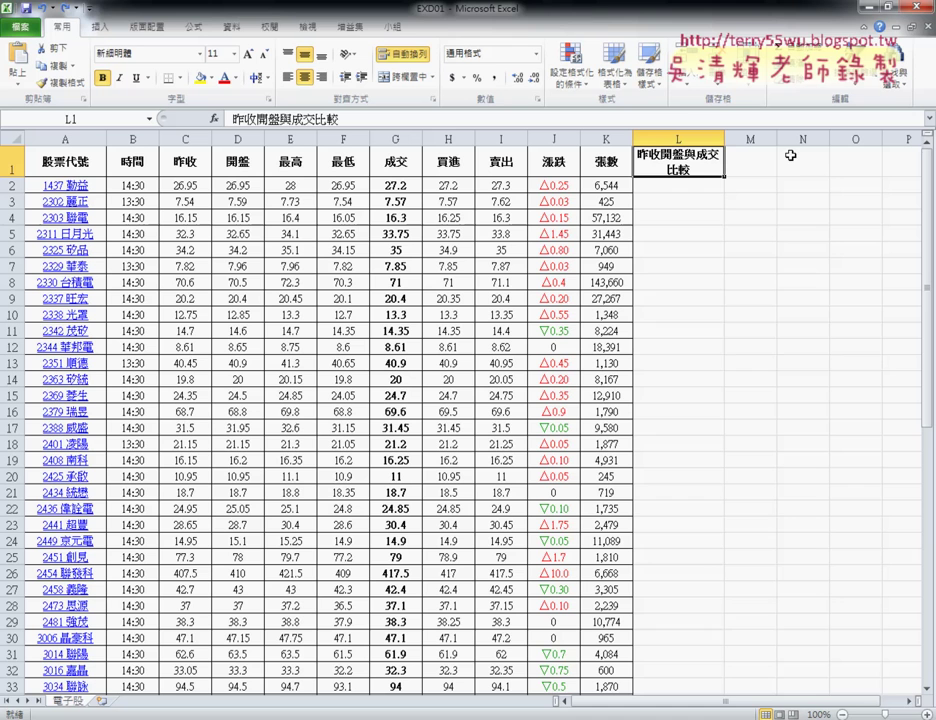
{"action": "right_click", "coordinate": [686, 170]}
{"action": "left_click", "coordinate": [722, 390]}
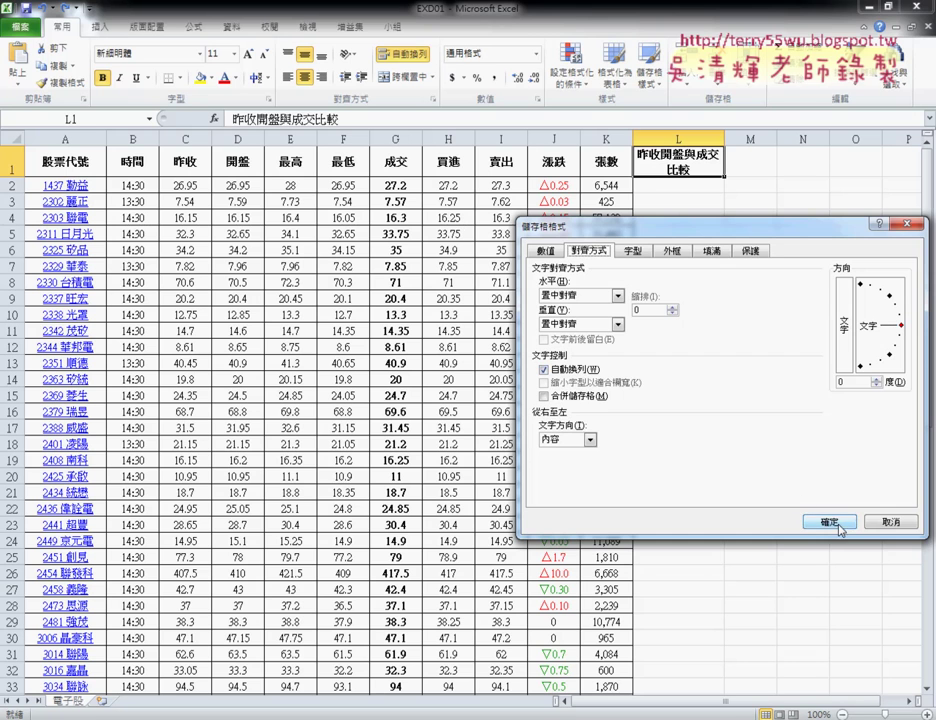
{"action": "left_click", "coordinate": [874, 528]}
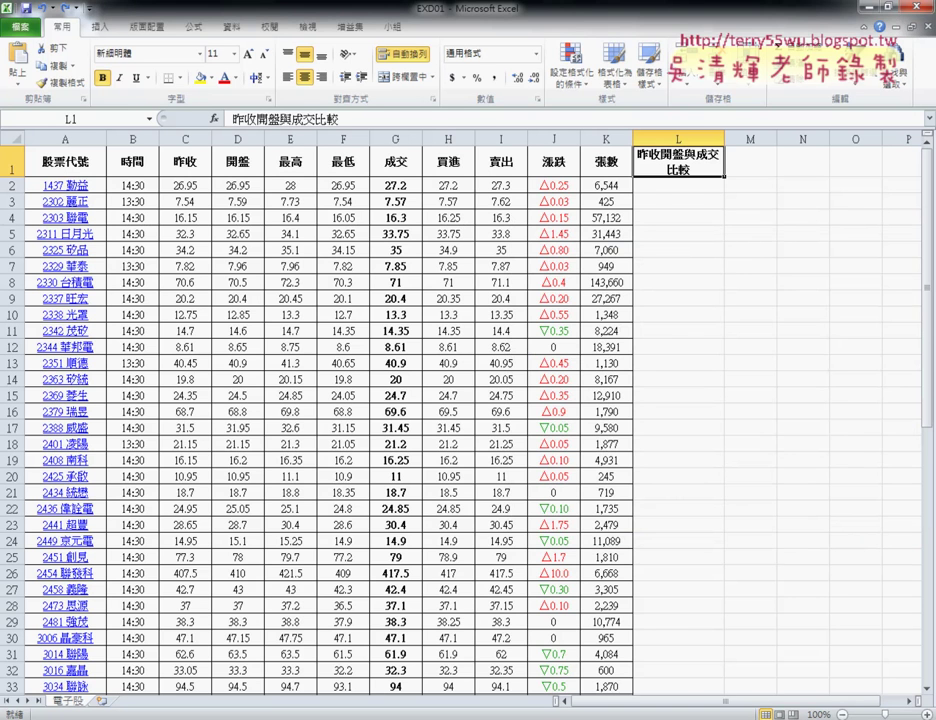
{"action": "key", "text": "alt+Tab"}
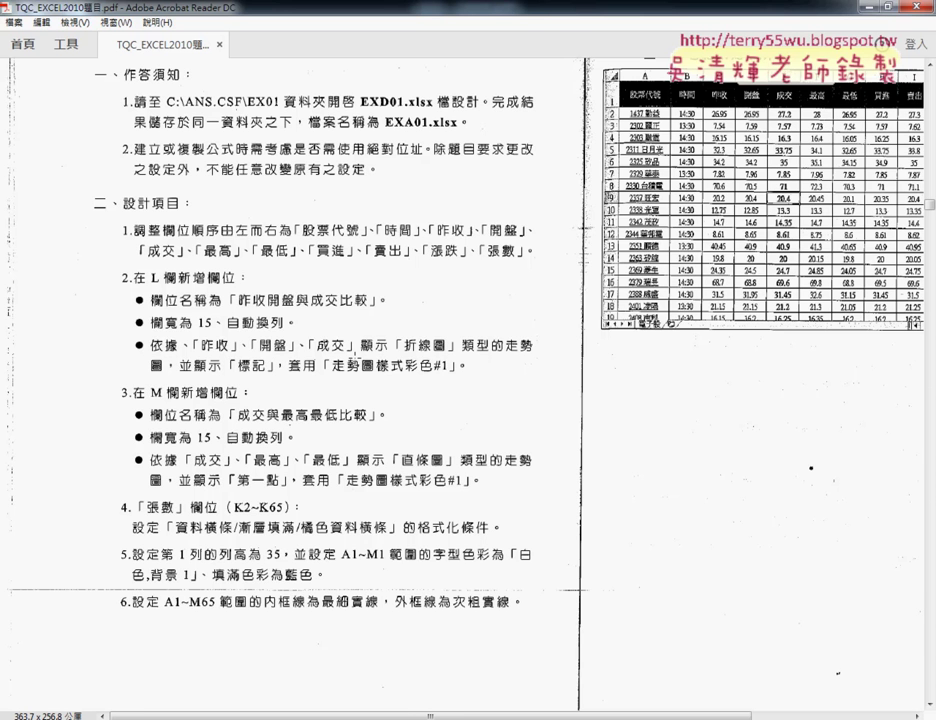
{"action": "left_click", "coordinate": [874, 8]}
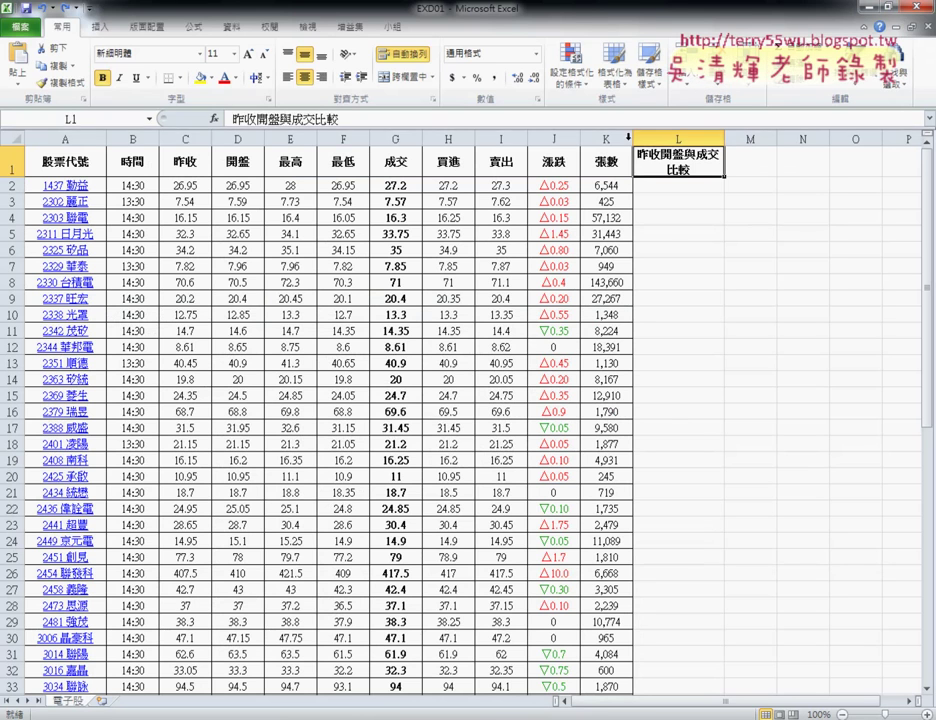
{"action": "left_click", "coordinate": [674, 189]}
{"action": "left_click", "coordinate": [185, 186]}
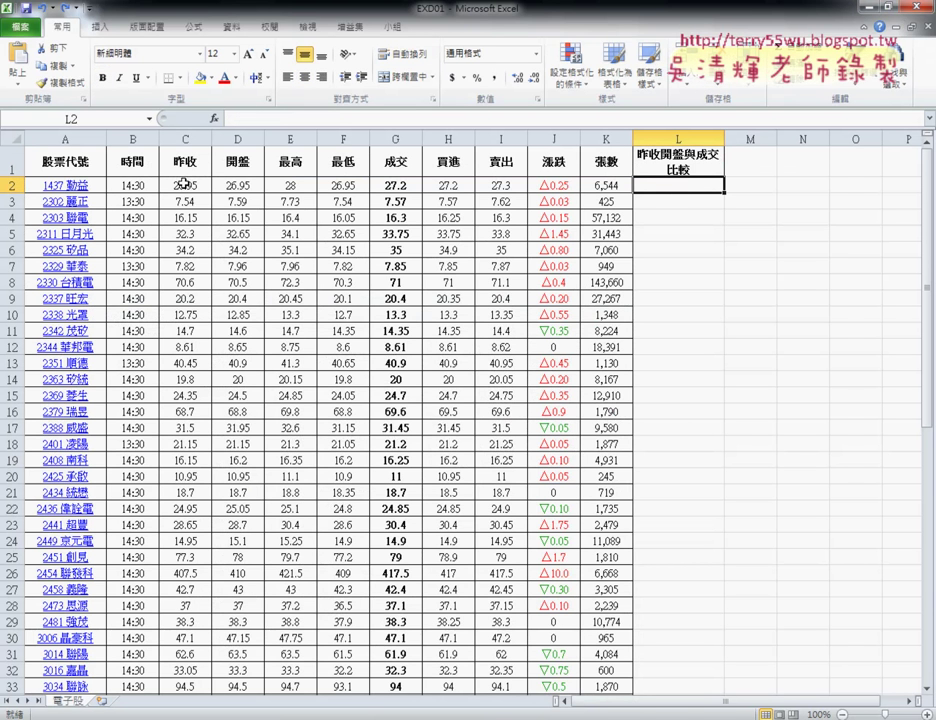
{"action": "left_click_drag", "start_coordinate": [185, 186], "coordinate": [256, 189]}
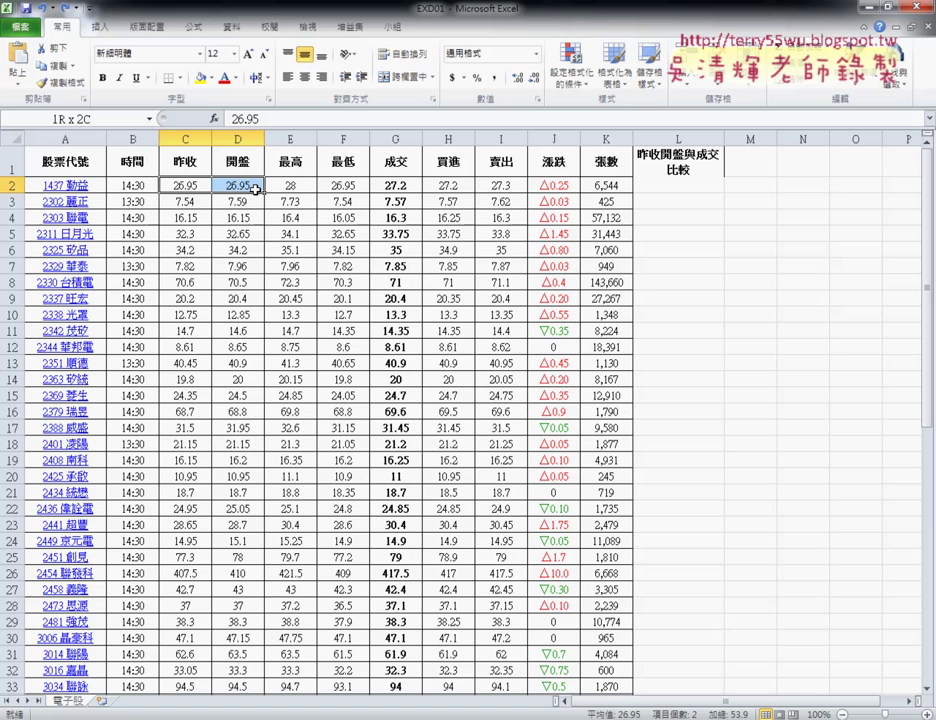
{"action": "left_click", "coordinate": [409, 189], "text": "ctrl"}
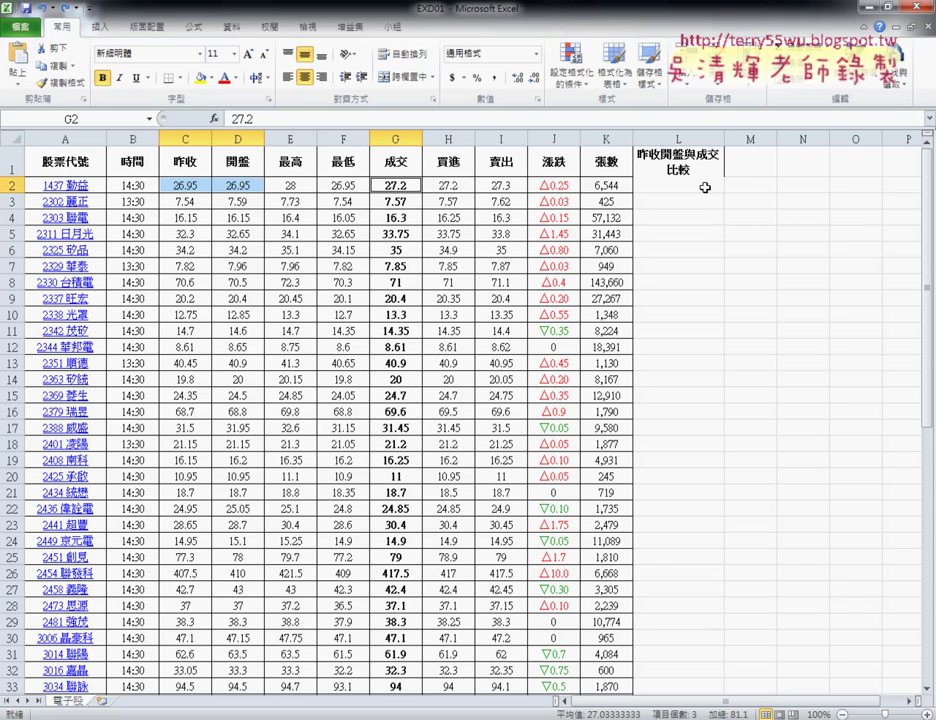
{"action": "left_click", "coordinate": [705, 188]}
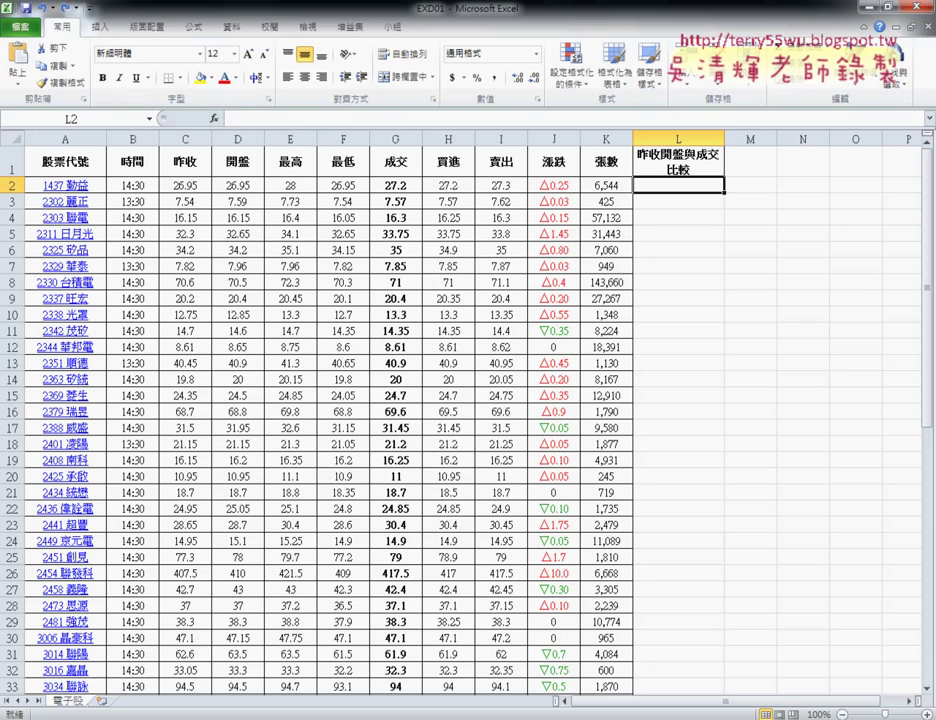
{"action": "key", "text": "alt+Tab"}
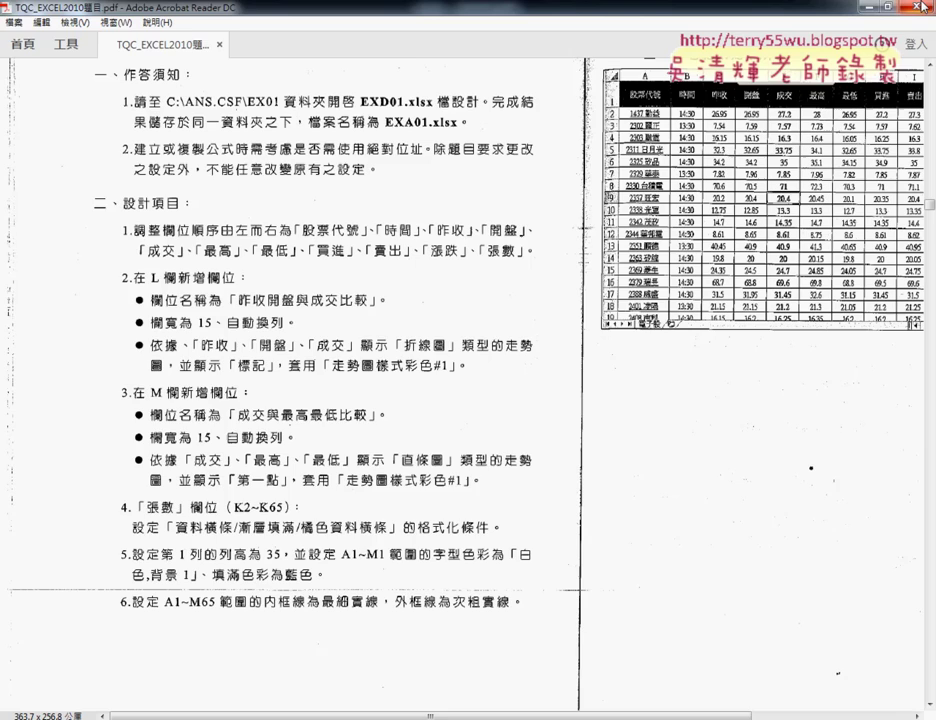
{"action": "key", "text": "alt+Tab"}
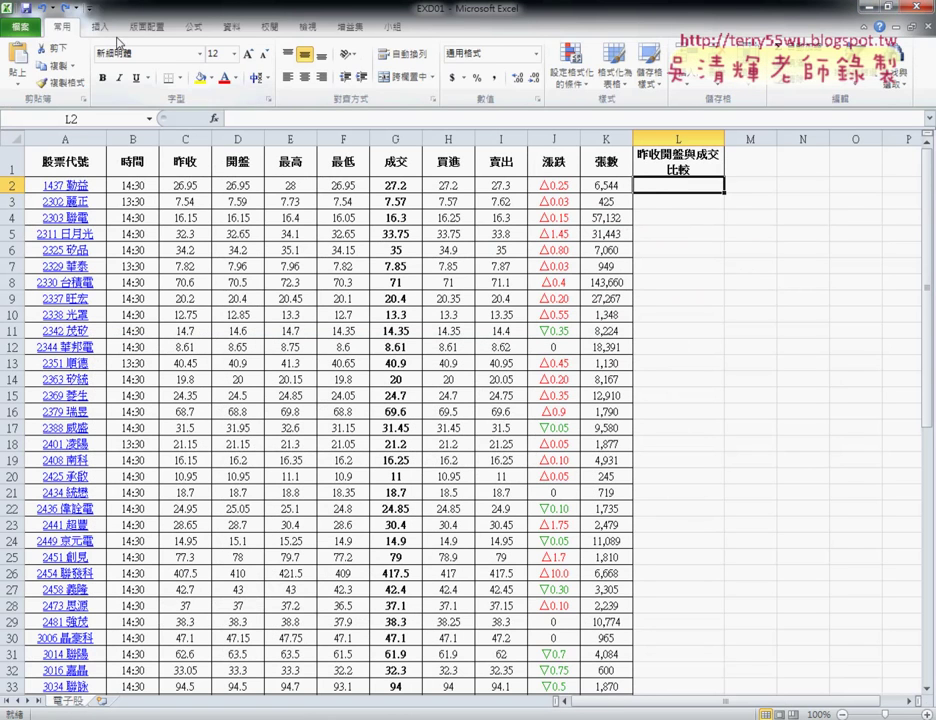
{"action": "left_click", "coordinate": [105, 29]}
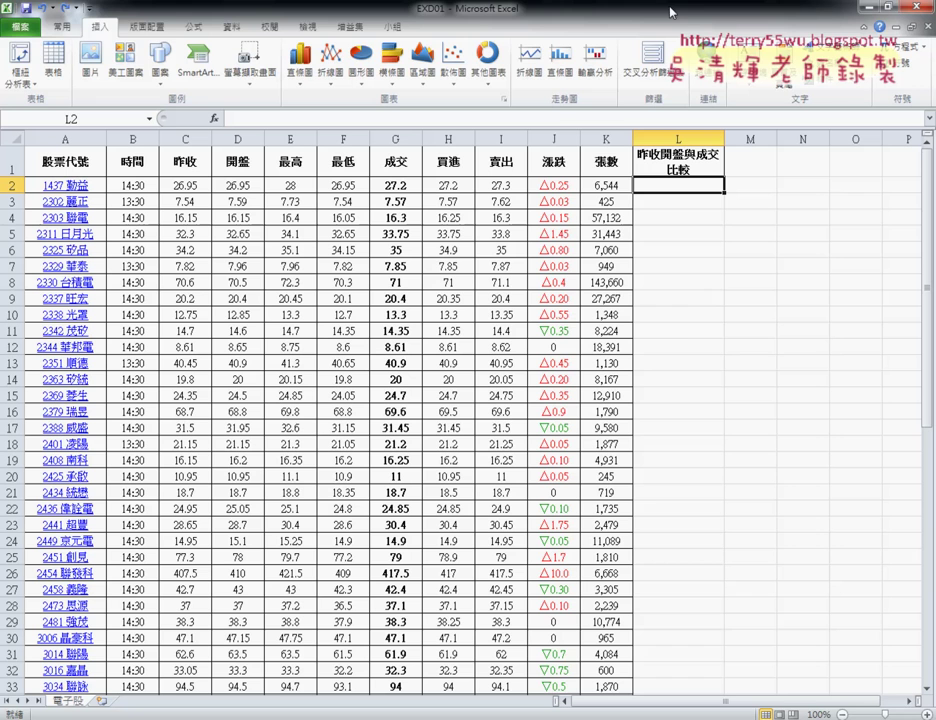
{"action": "left_click", "coordinate": [538, 71]}
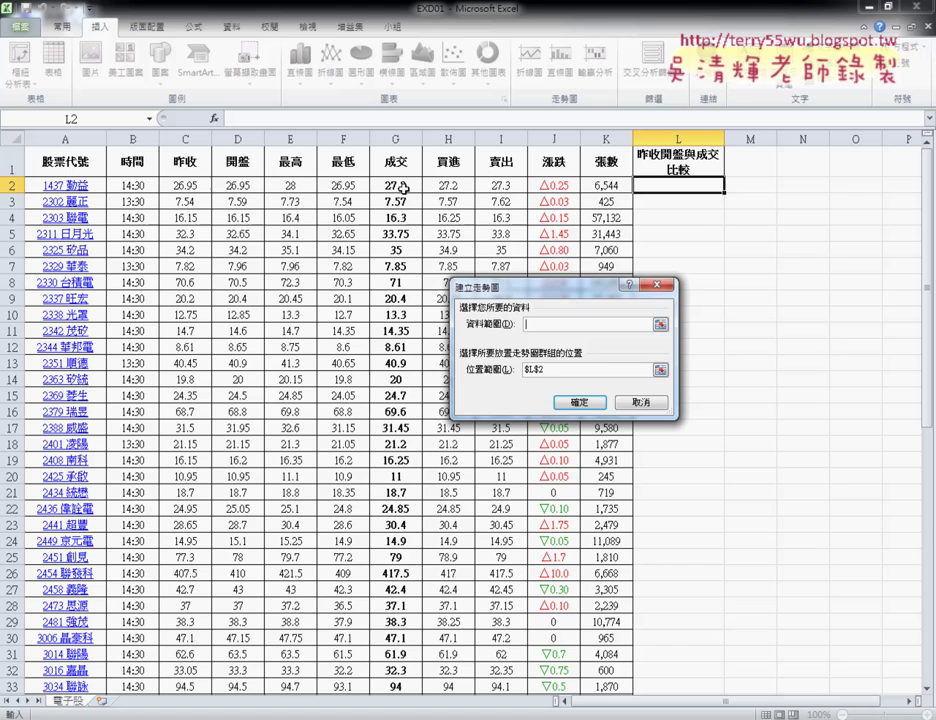
{"action": "left_click_drag", "start_coordinate": [182, 186], "coordinate": [238, 186]}
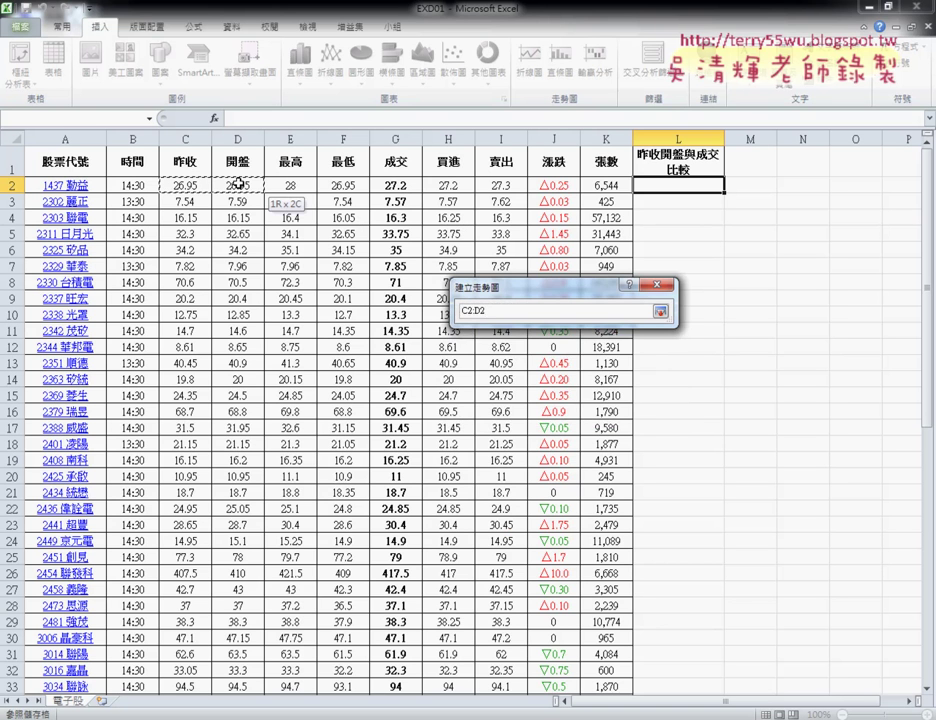
{"action": "left_click", "coordinate": [398, 187], "text": "ctrl"}
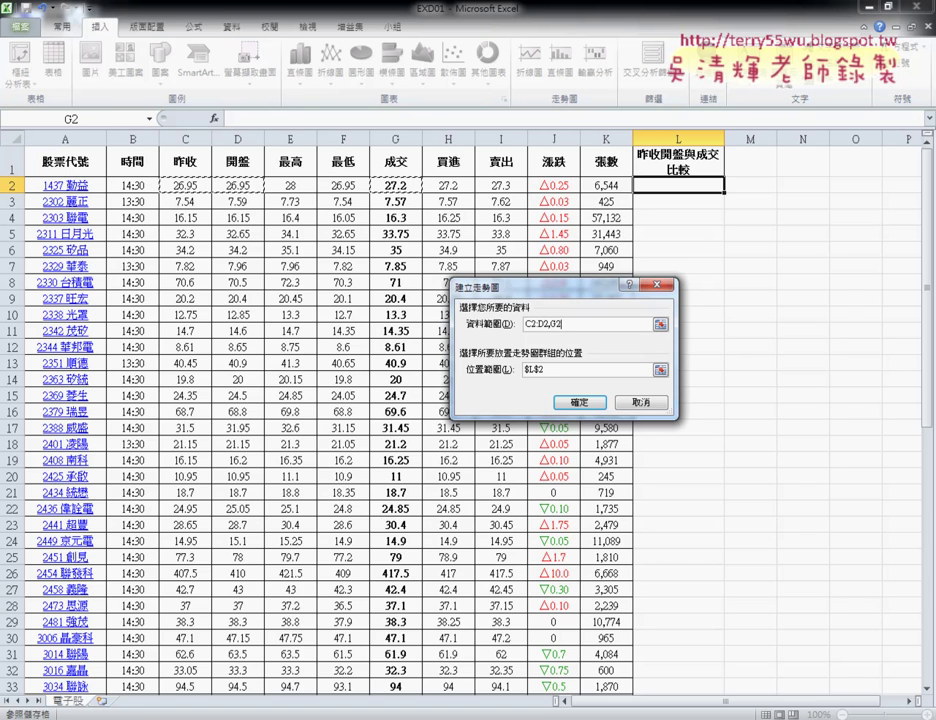
{"action": "key", "text": "alt+Tab"}
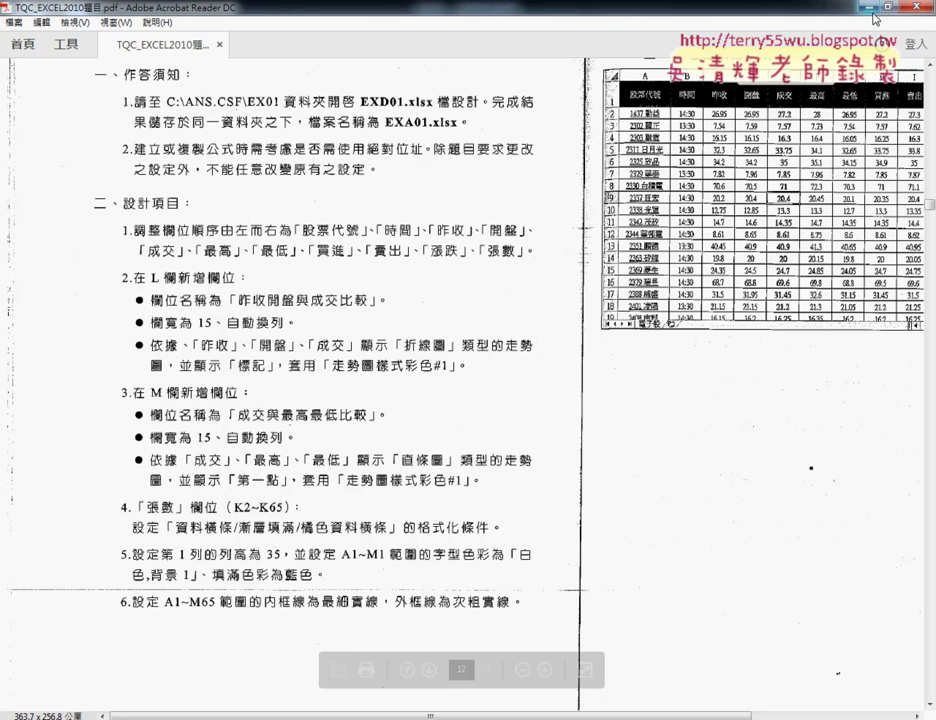
{"action": "key", "text": "alt+Tab"}
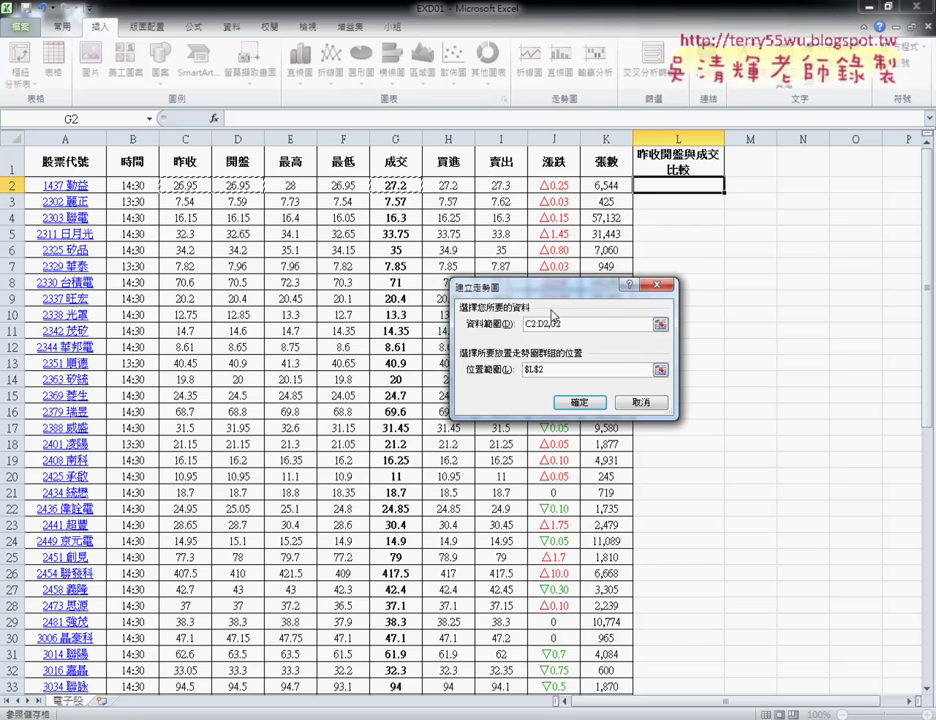
{"action": "left_click", "coordinate": [587, 403]}
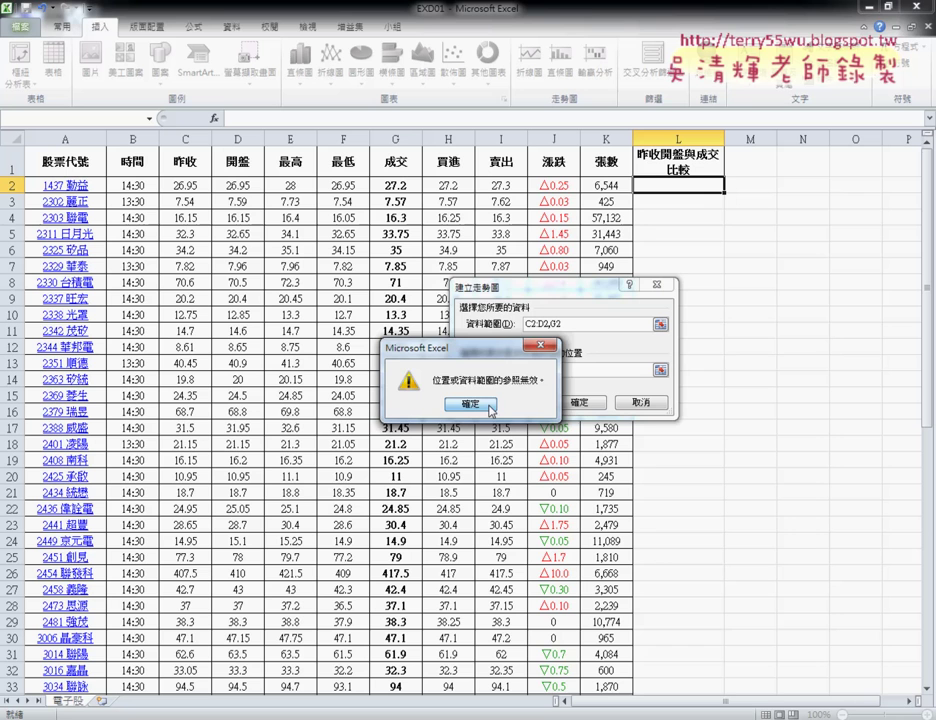
{"action": "left_click", "coordinate": [491, 406]}
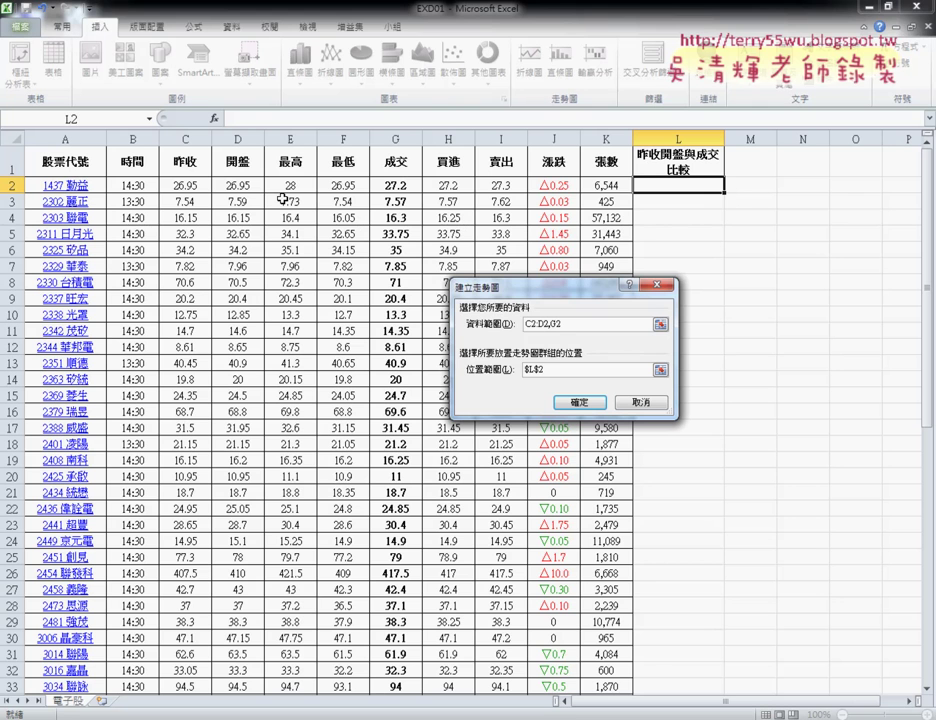
{"action": "left_click", "coordinate": [633, 402]}
Move the 成交 column from G to E, then select C2:E2 and target cell L2.
{"action": "left_click", "coordinate": [407, 133]}
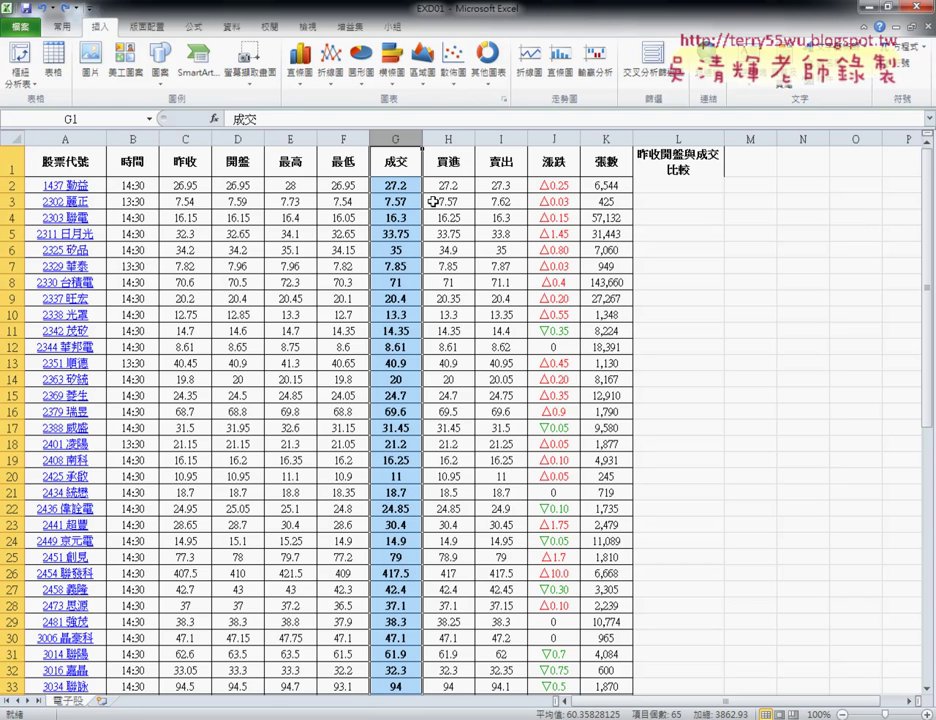
{"action": "right_click", "coordinate": [394, 197]}
{"action": "left_click", "coordinate": [436, 224]}
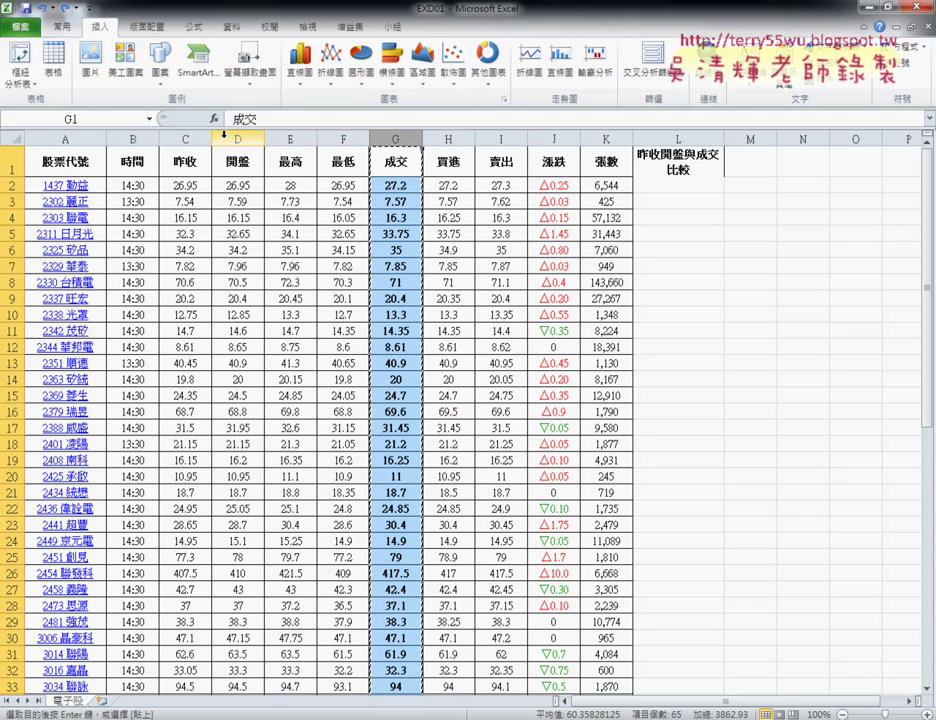
{"action": "left_click", "coordinate": [291, 138]}
{"action": "right_click", "coordinate": [297, 176]}
{"action": "left_click", "coordinate": [350, 184]}
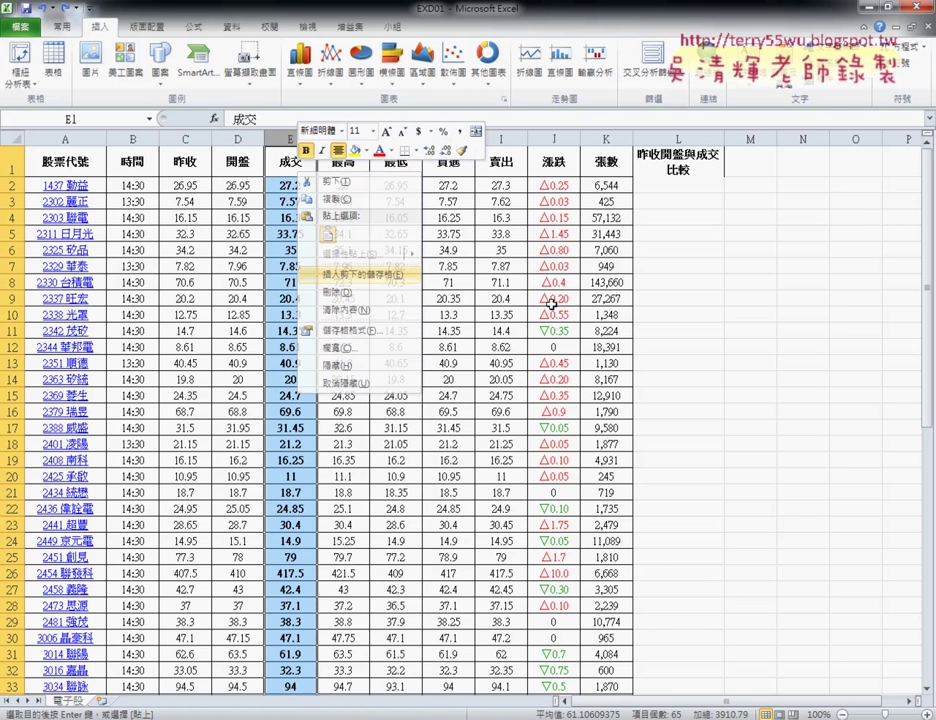
{"action": "left_click_drag", "start_coordinate": [175, 185], "coordinate": [288, 185]}
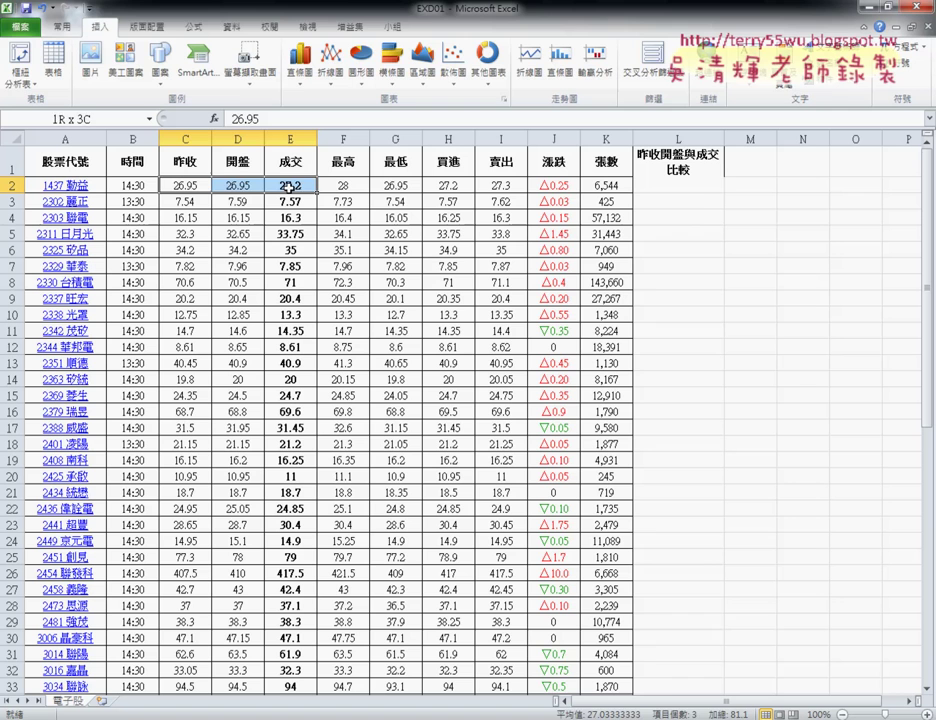
{"action": "left_click", "coordinate": [703, 190]}
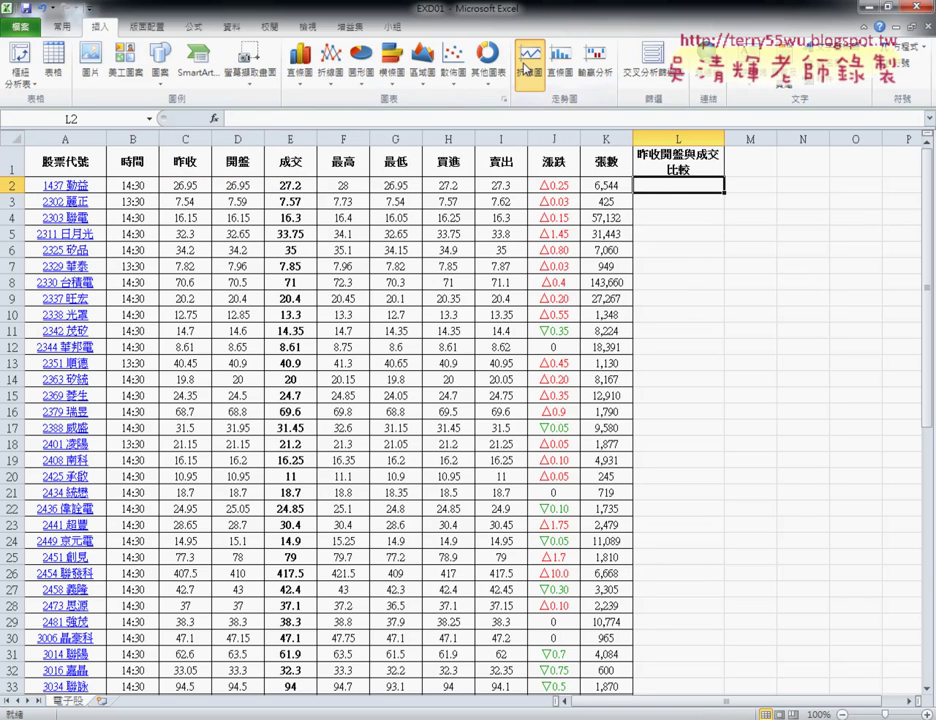
Create a line sparkline of C2:E2 in L2 with markers turned on.
{"action": "left_click", "coordinate": [530, 62]}
{"action": "left_click_drag", "start_coordinate": [180, 185], "coordinate": [288, 185]}
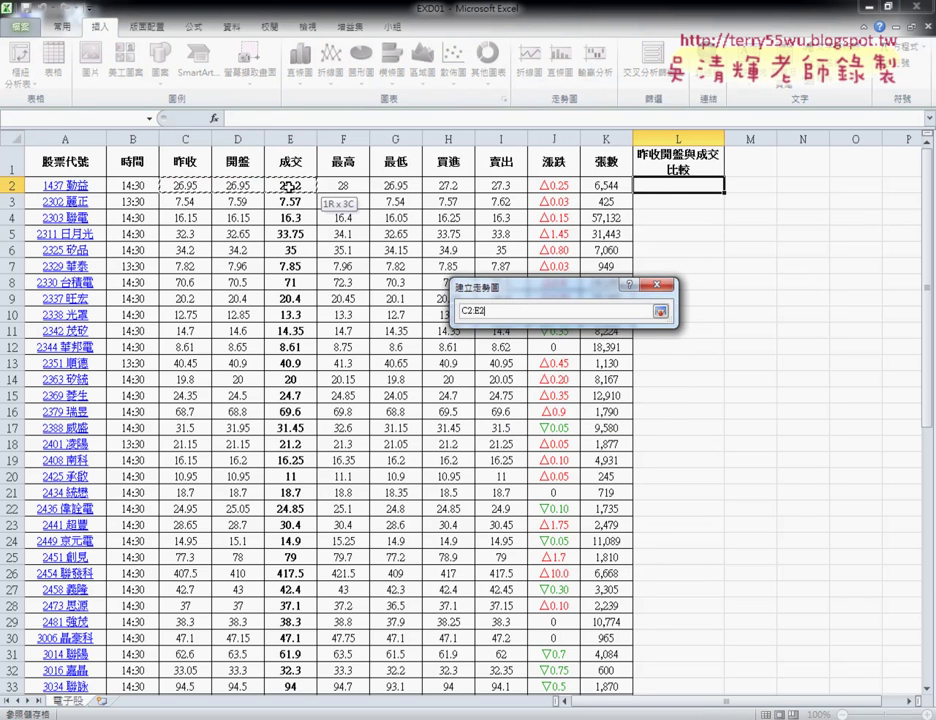
{"action": "left_click", "coordinate": [570, 401]}
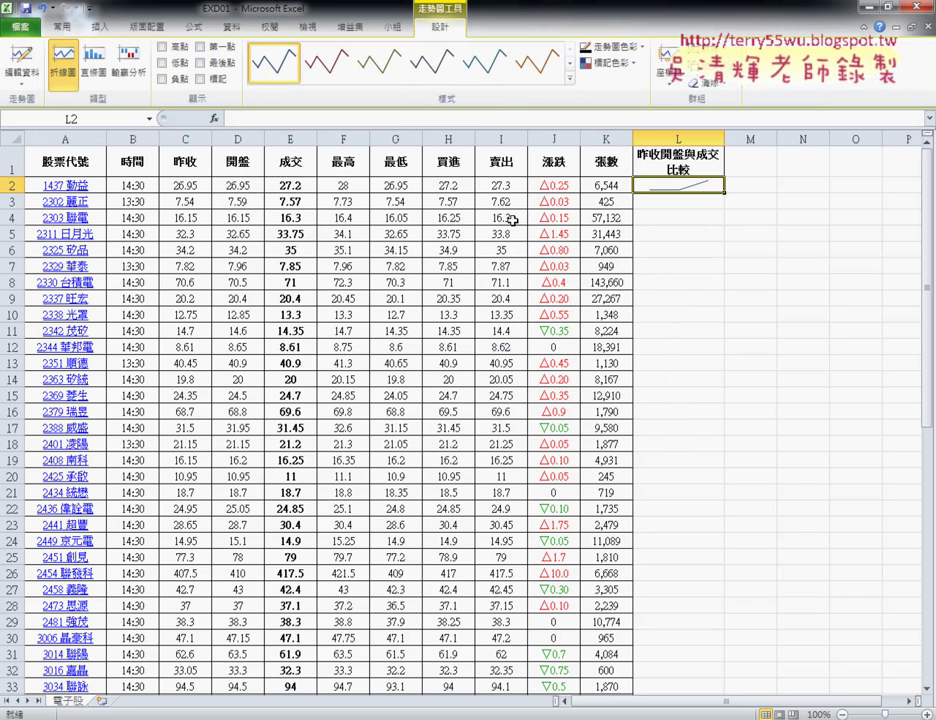
{"action": "key", "text": "alt+Tab"}
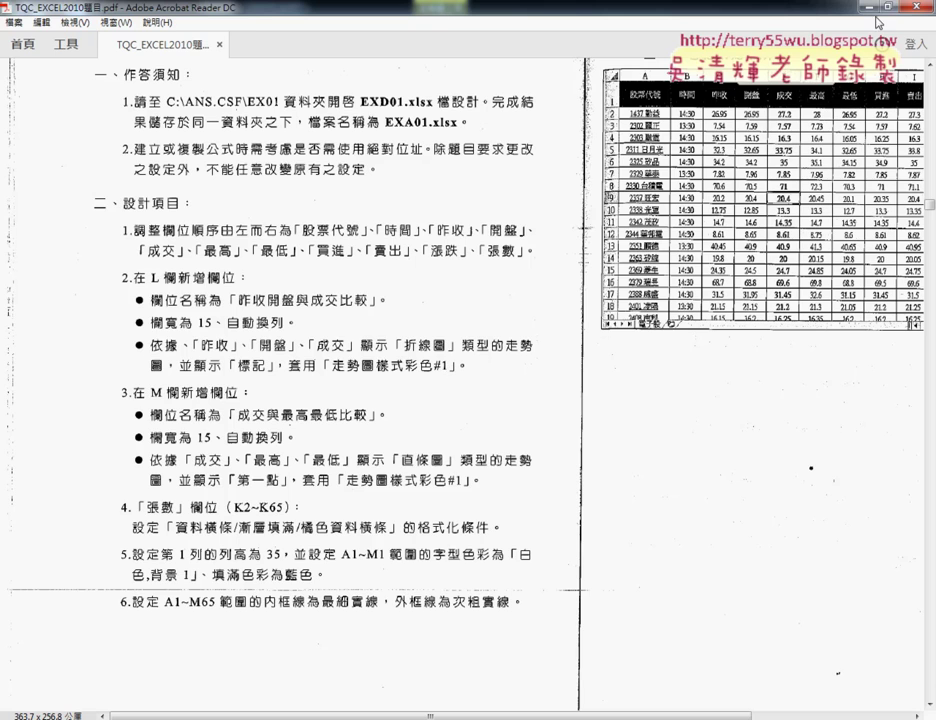
{"action": "key", "text": "alt+Tab"}
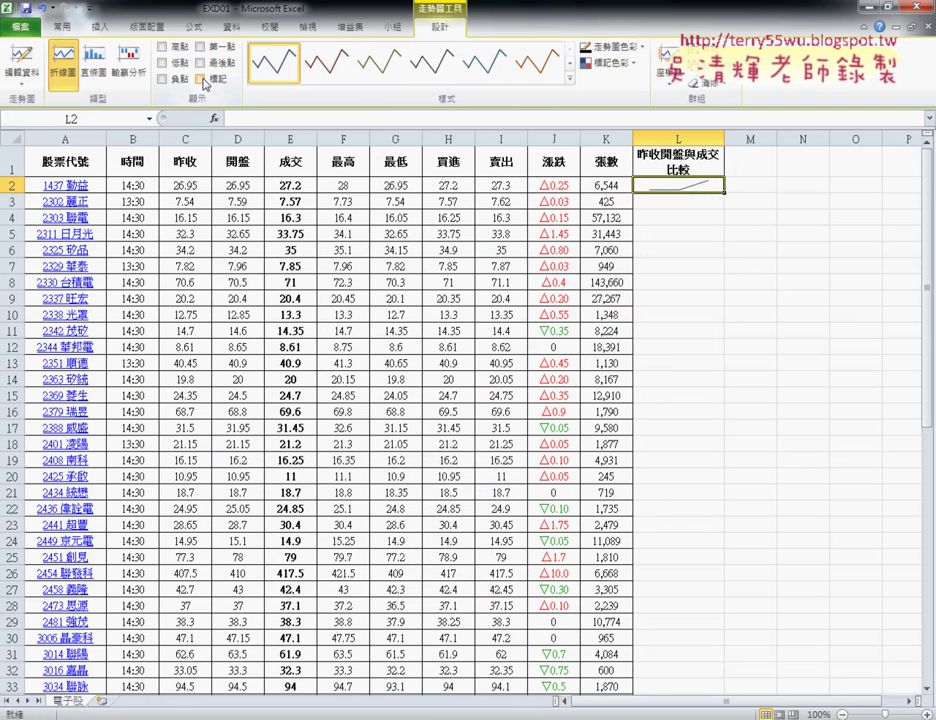
{"action": "left_click", "coordinate": [201, 78]}
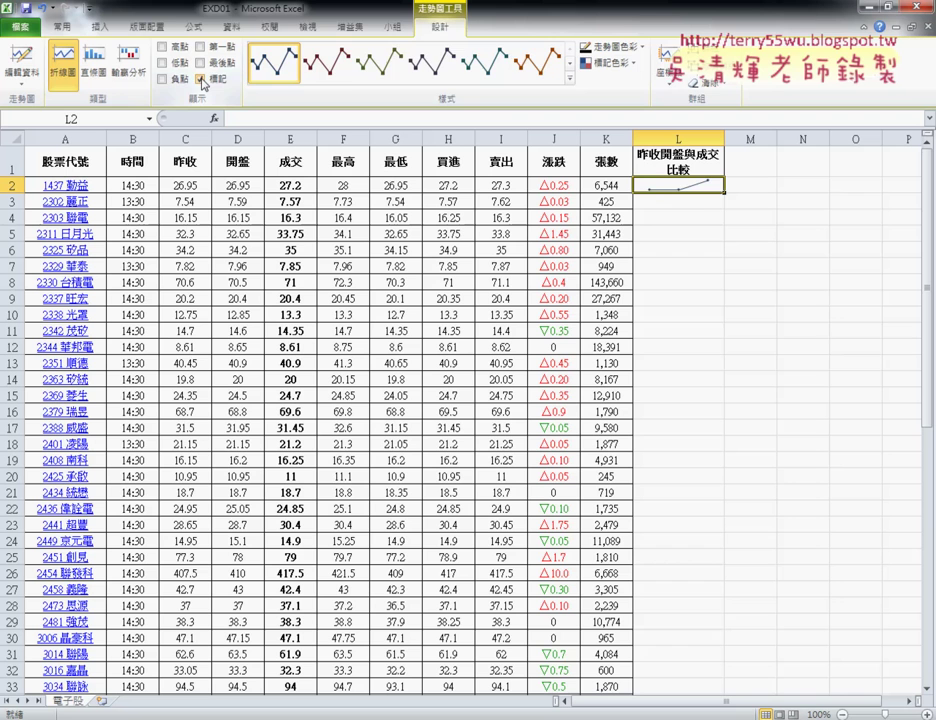
{"action": "left_click", "coordinate": [201, 78]}
{"action": "left_click", "coordinate": [201, 78]}
{"action": "key", "text": "alt+Tab"}
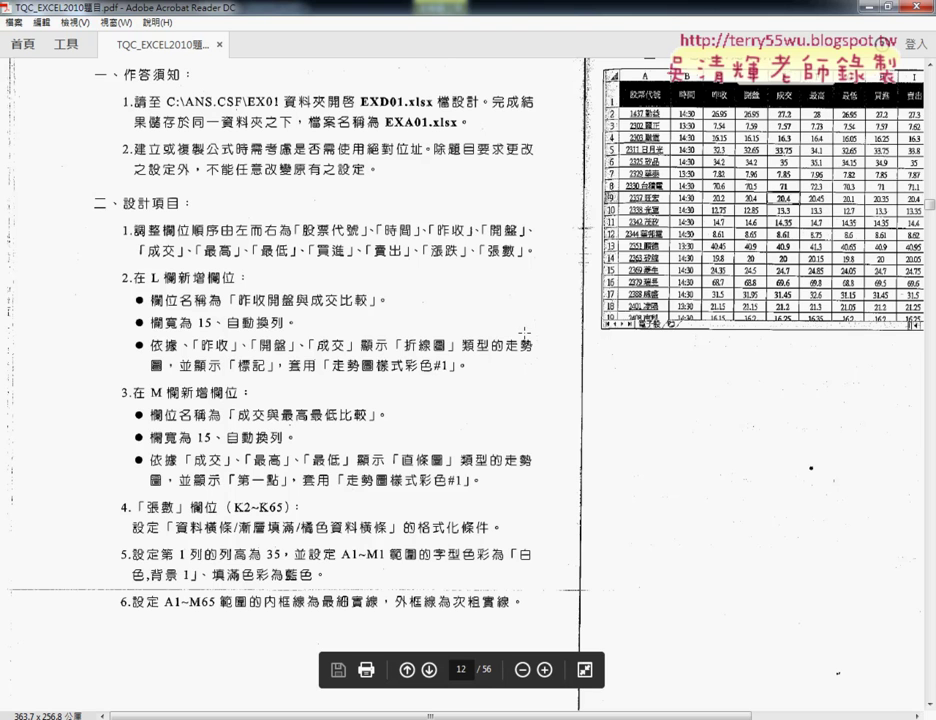
{"action": "key", "text": "alt+Tab"}
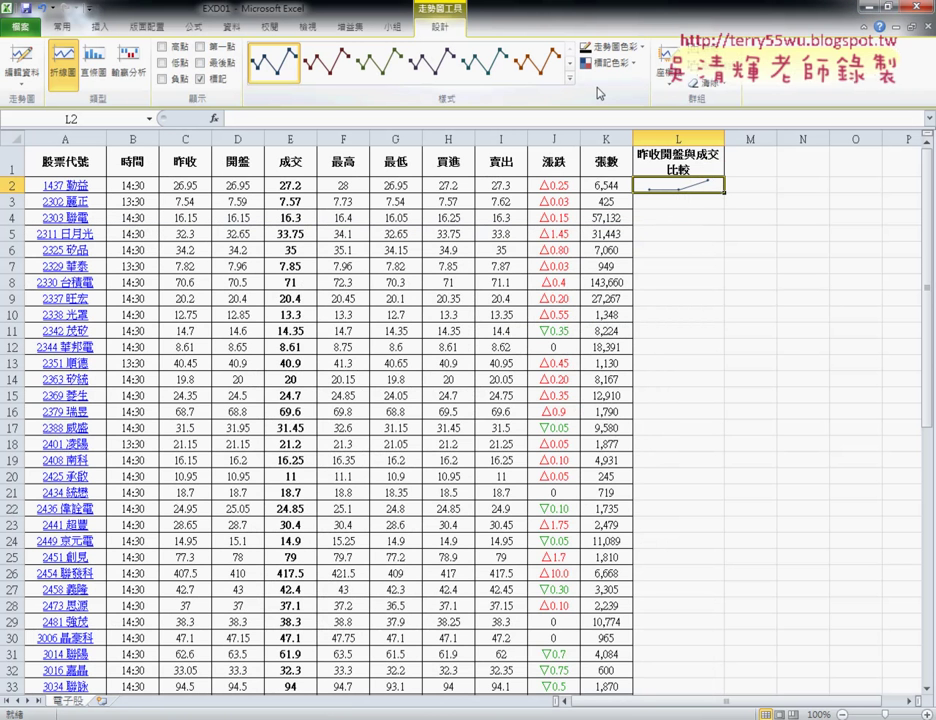
Apply sparkline style 走勢圖樣式彩色 #1 and fill the L2 sparkline down to L65.
{"action": "left_click", "coordinate": [572, 87]}
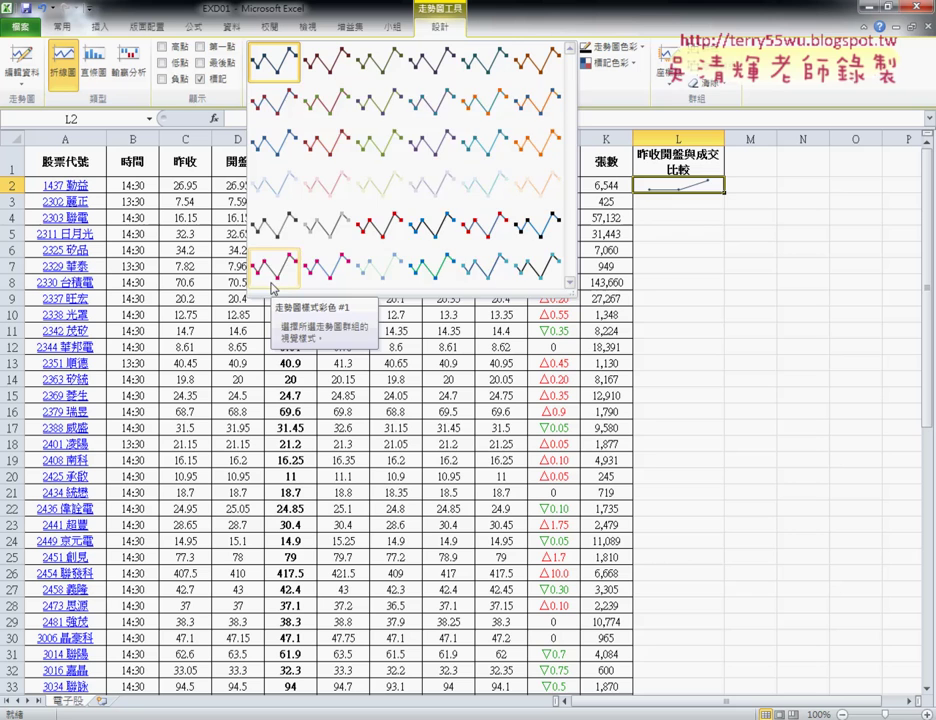
{"action": "left_click", "coordinate": [273, 266]}
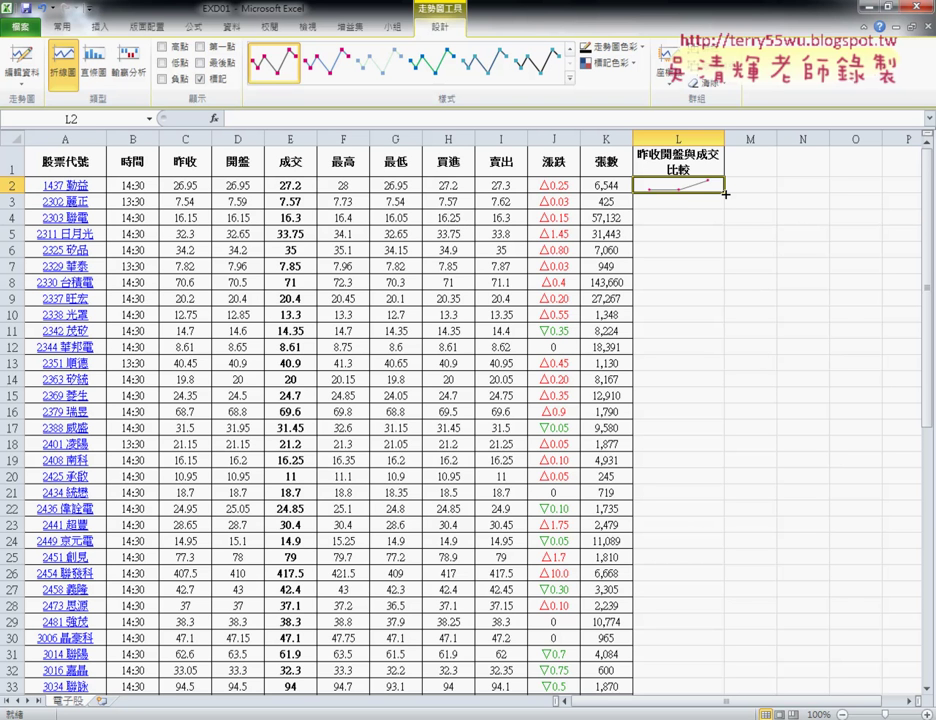
{"action": "mouse_move", "coordinate": [724, 194]}
{"action": "left_mouse_down"}
{"action": "mouse_move", "coordinate": [724, 700]}
{"action": "mouse_move", "coordinate": [712, 667]}
{"action": "left_mouse_up"}
{"action": "scroll", "coordinate": [823, 689], "scroll_direction": "up", "scroll_amount": 4}
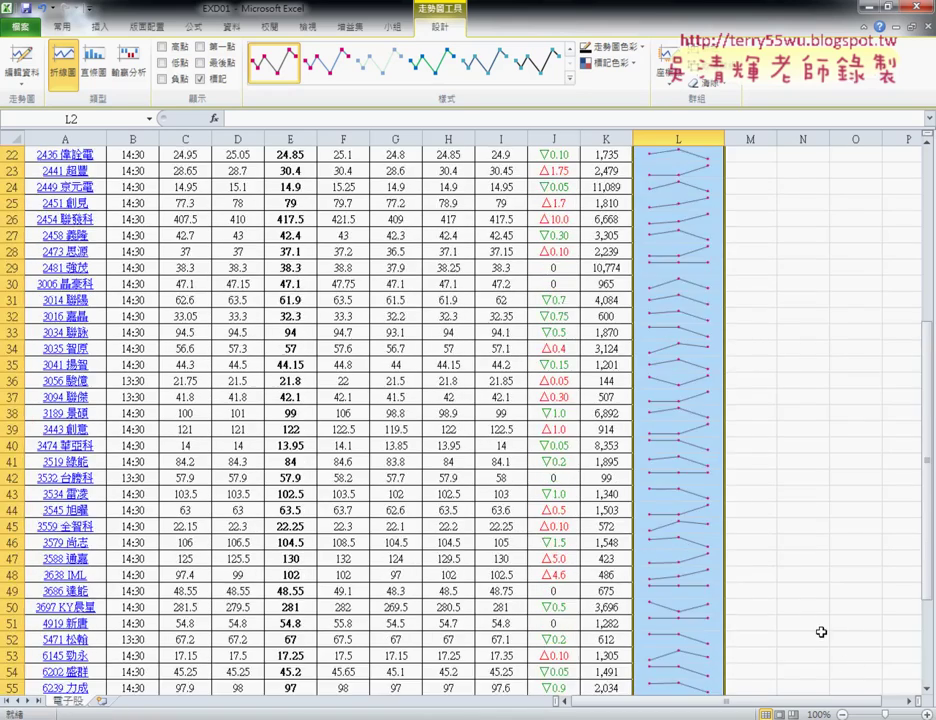
{"action": "scroll", "coordinate": [823, 689], "scroll_direction": "up", "scroll_amount": 7}
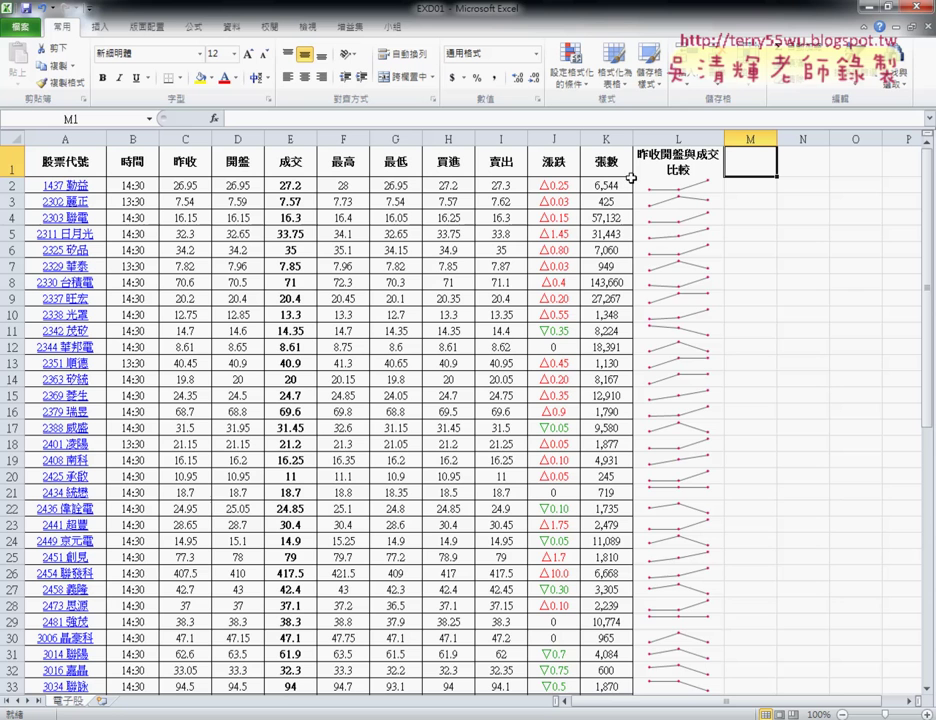
Check the exam instructions PDF for the column M header, then return to the workbook.
{"action": "mouse_move", "coordinate": [204, 715]}
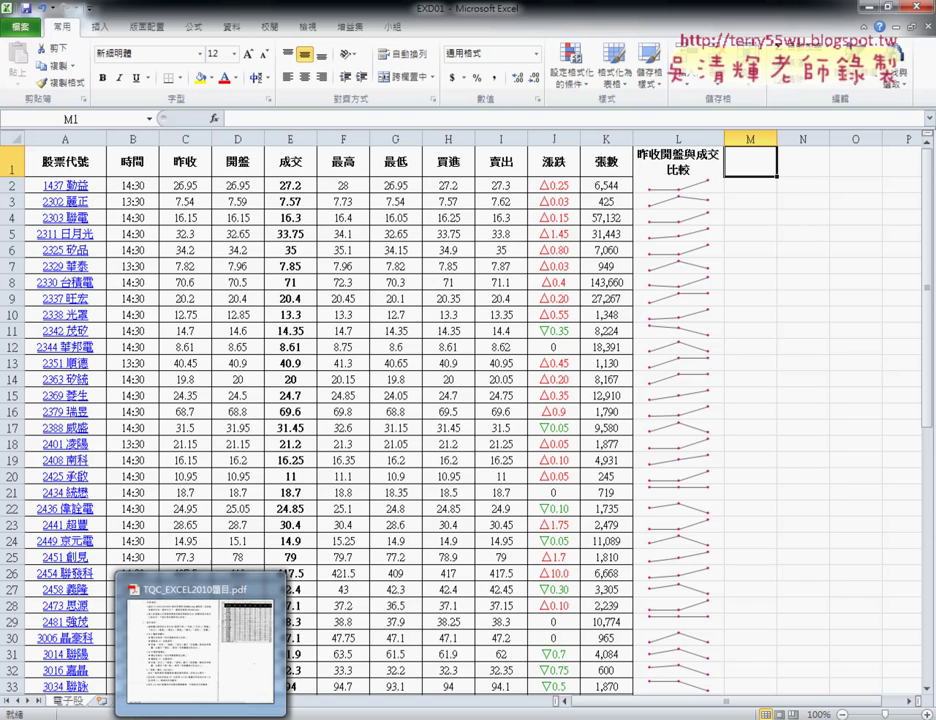
{"action": "left_click", "coordinate": [200, 640]}
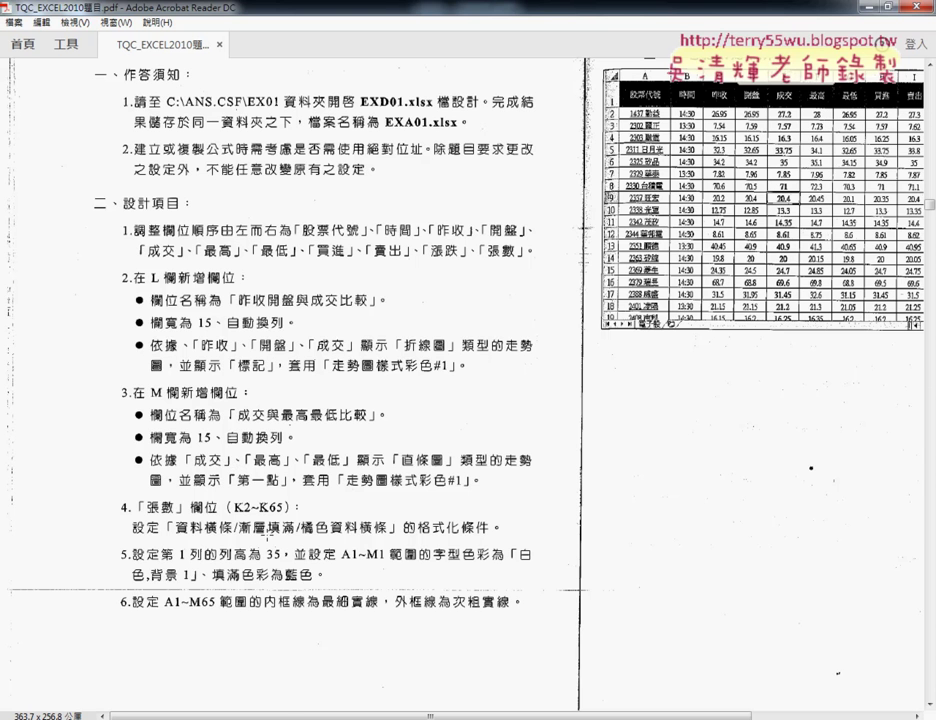
{"action": "key", "text": "alt+Tab"}
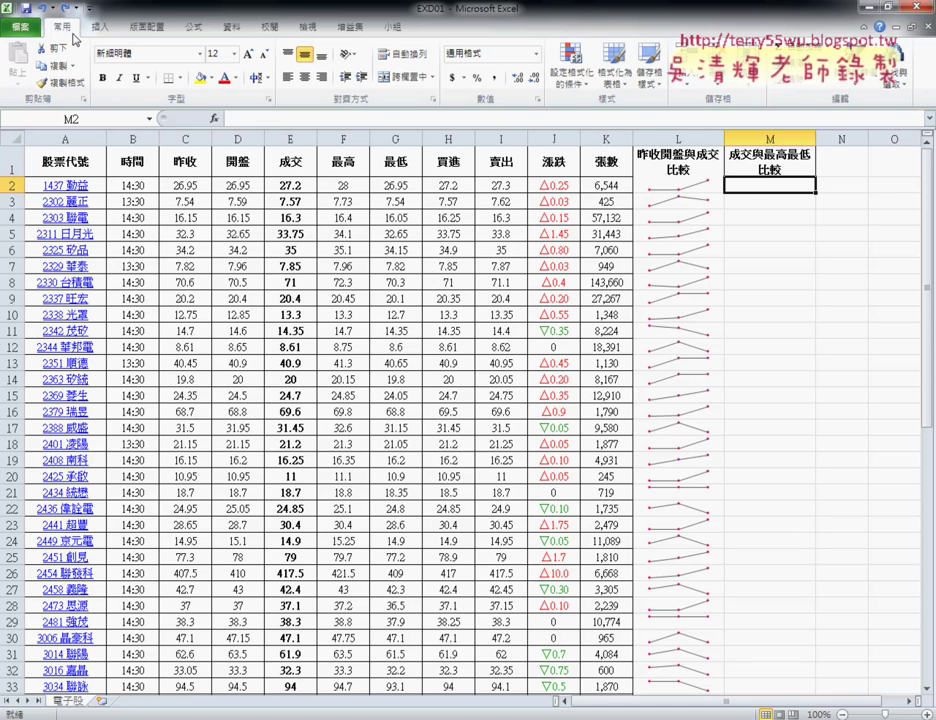
Insert a column sparkline of E2:G2 in M2 with its first and high points marked.
{"action": "left_click", "coordinate": [99, 28]}
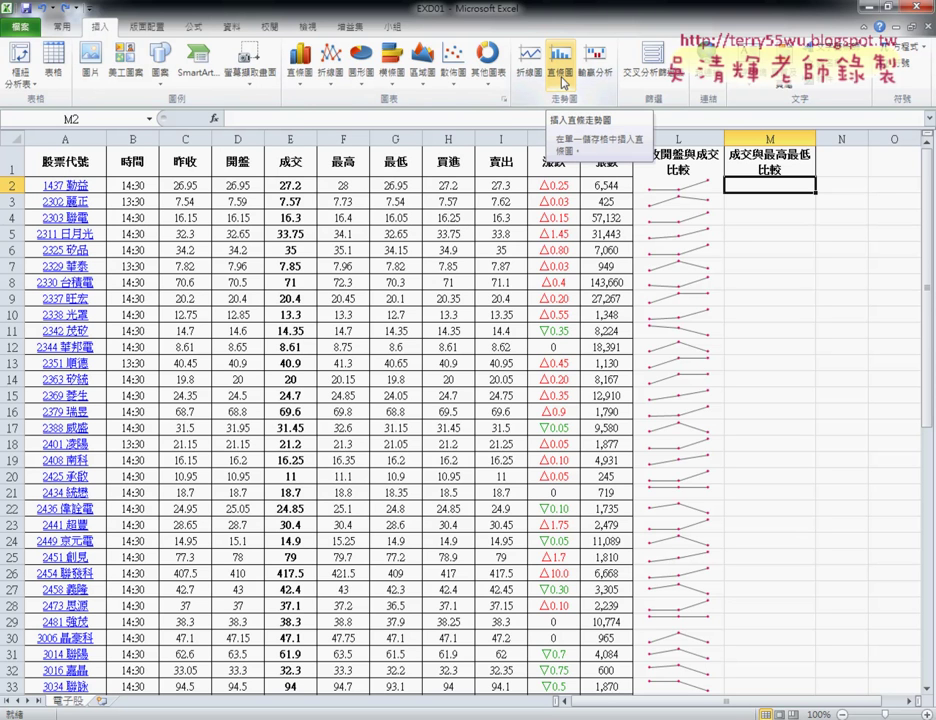
{"action": "left_click", "coordinate": [562, 80]}
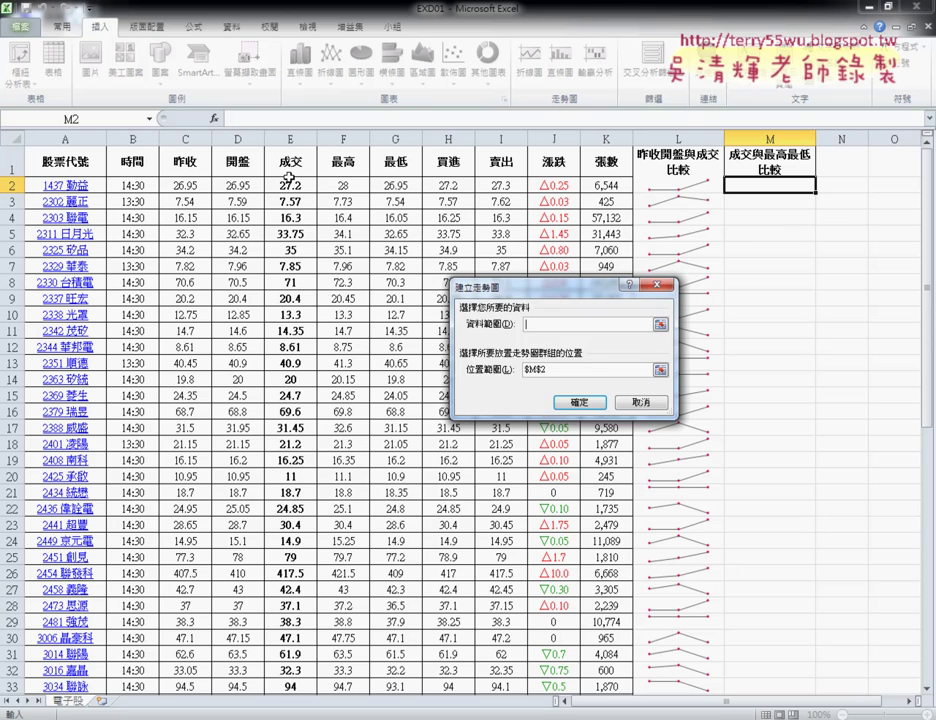
{"action": "left_click_drag", "start_coordinate": [287, 183], "coordinate": [367, 181]}
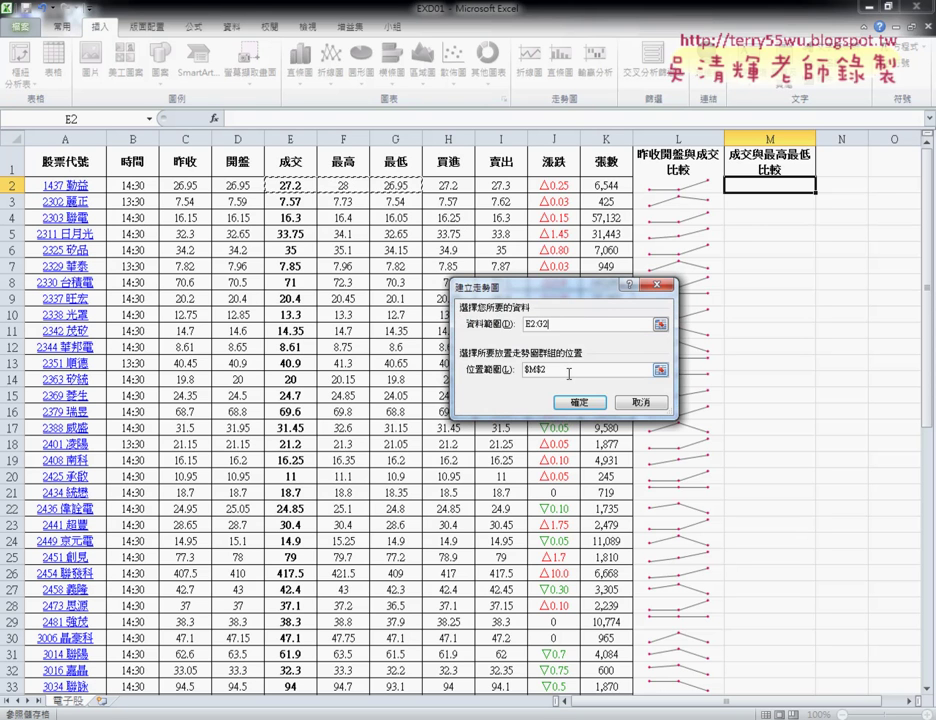
{"action": "left_click", "coordinate": [424, 297]}
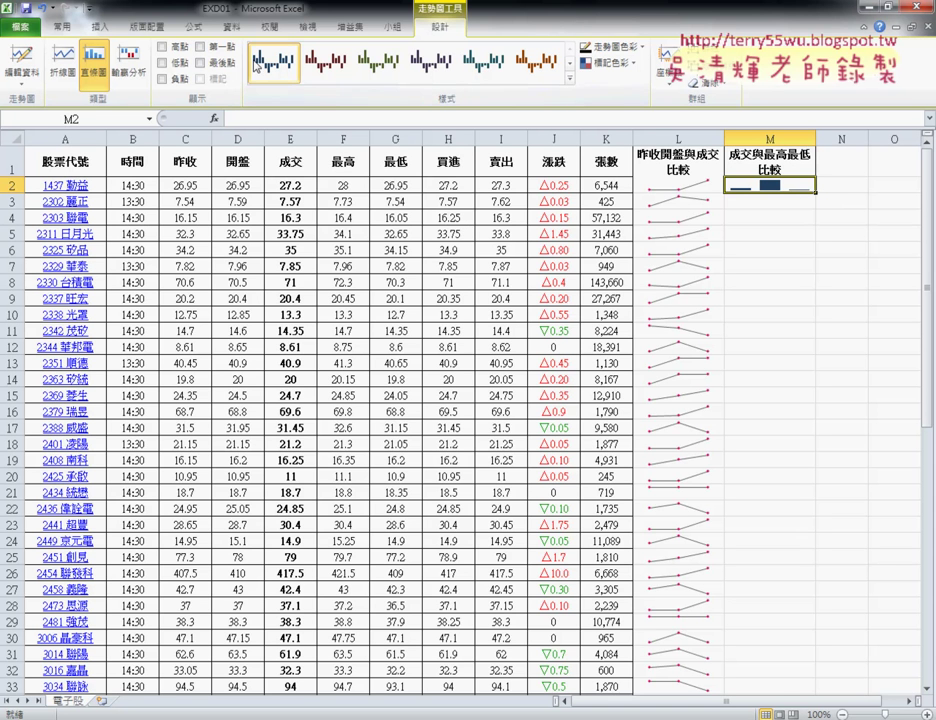
{"action": "left_click", "coordinate": [202, 48]}
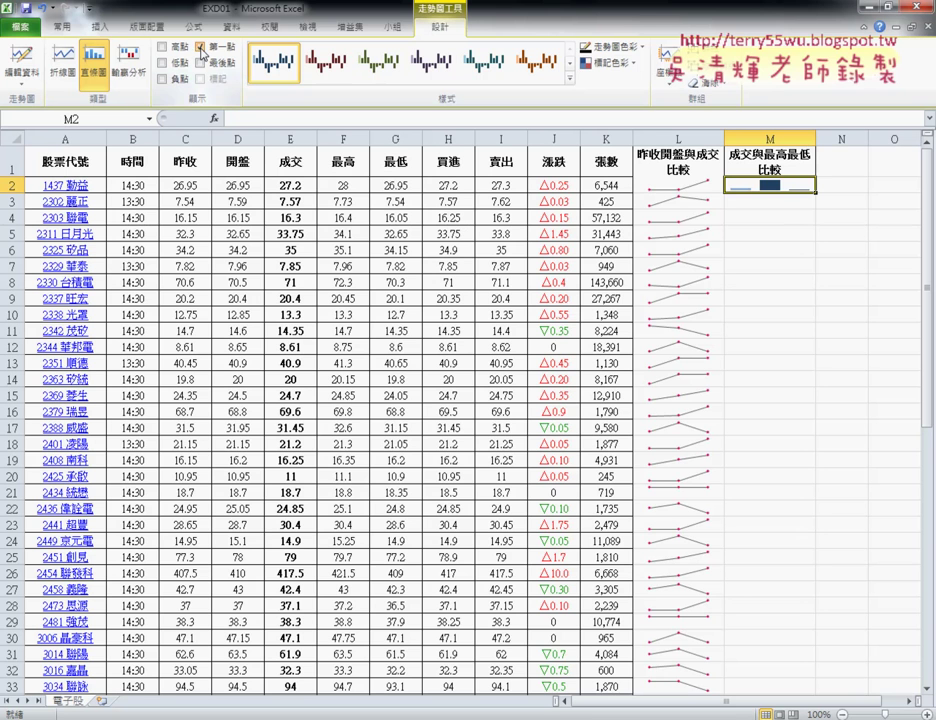
{"action": "left_click", "coordinate": [202, 48]}
{"action": "left_click", "coordinate": [201, 47]}
{"action": "left_click", "coordinate": [163, 62]}
{"action": "left_click", "coordinate": [570, 77]}
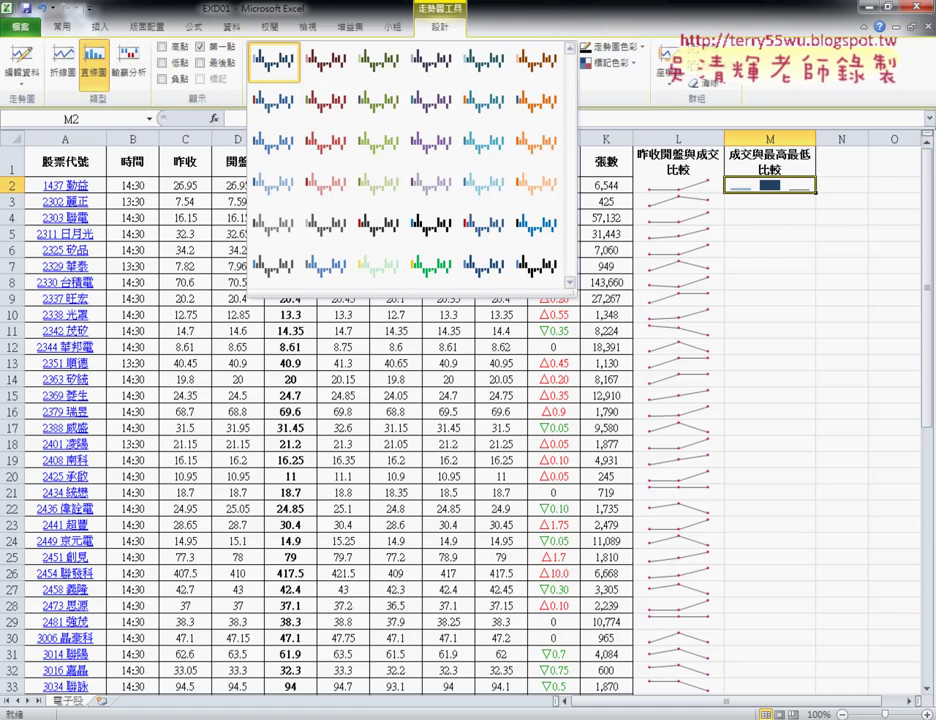
Give the M2 sparkline the Colorful #1 style and fill it down to M65.
{"action": "key", "text": "alt+Tab"}
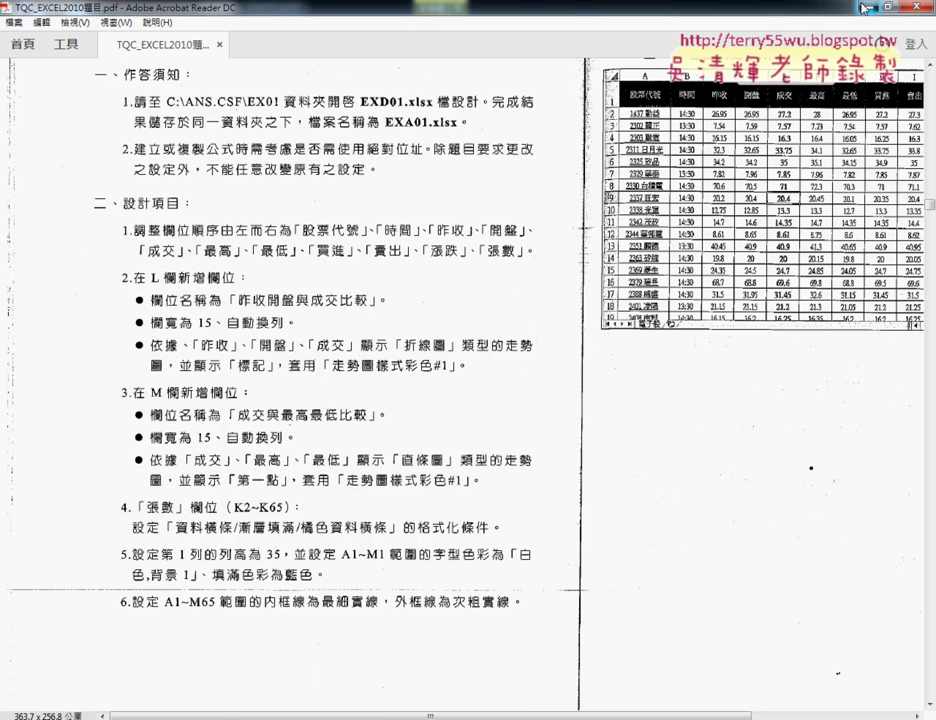
{"action": "key", "text": "alt+Tab"}
{"action": "left_click", "coordinate": [570, 77]}
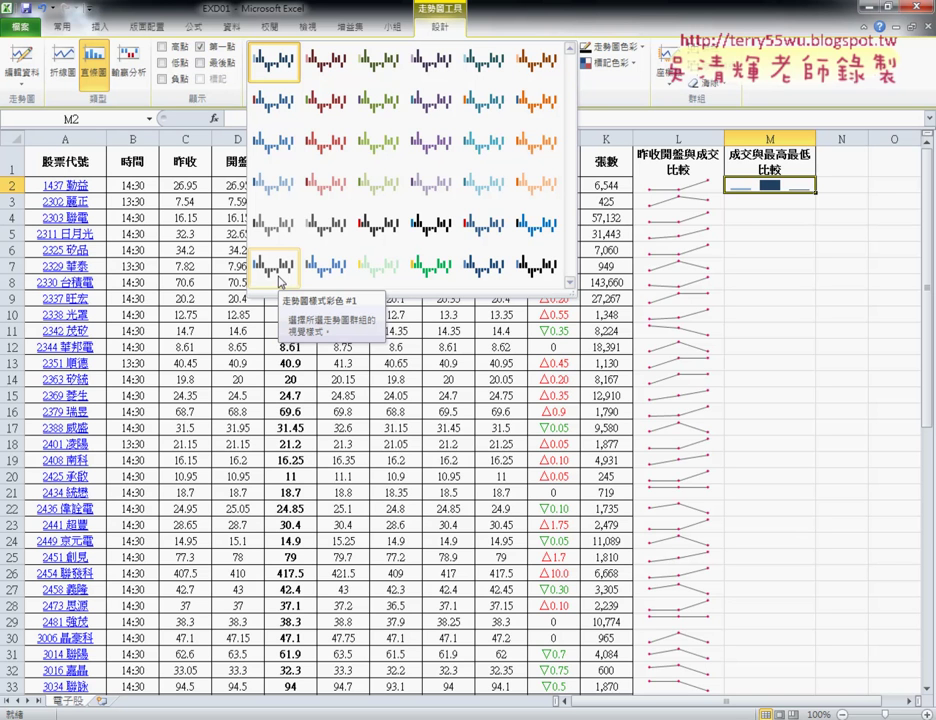
{"action": "left_click", "coordinate": [280, 278]}
{"action": "left_click_drag", "start_coordinate": [815, 192], "coordinate": [805, 655]}
{"action": "scroll", "coordinate": [862, 640], "scroll_direction": "up", "scroll_amount": 11}
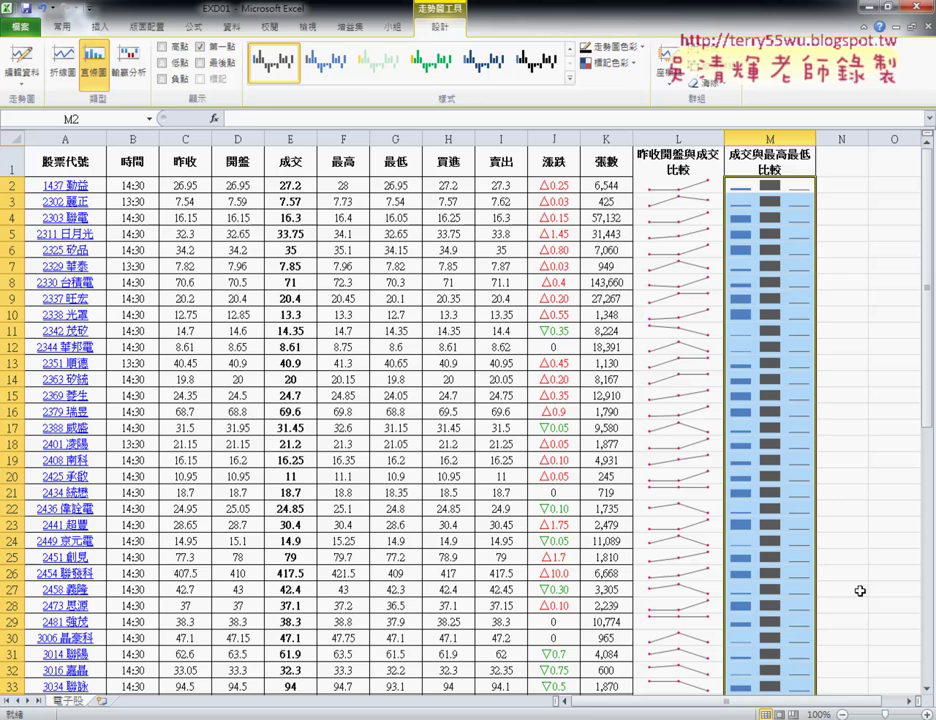
Select K2 and review the next requirement in the exam PDF.
{"action": "left_click", "coordinate": [605, 185]}
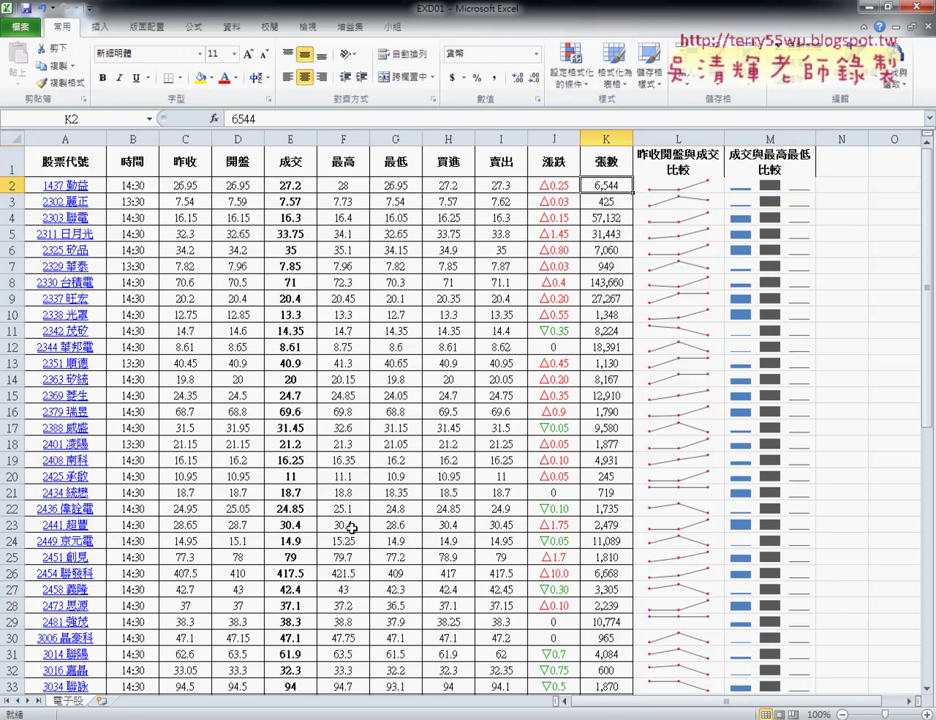
{"action": "left_click", "coordinate": [241, 716]}
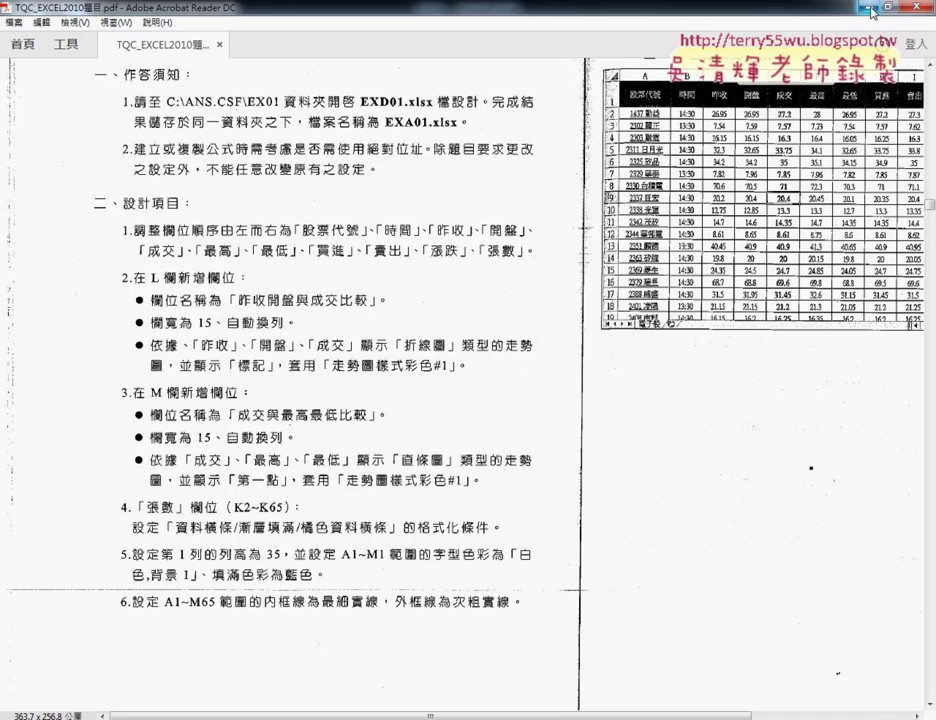
{"action": "key", "text": "alt+Tab"}
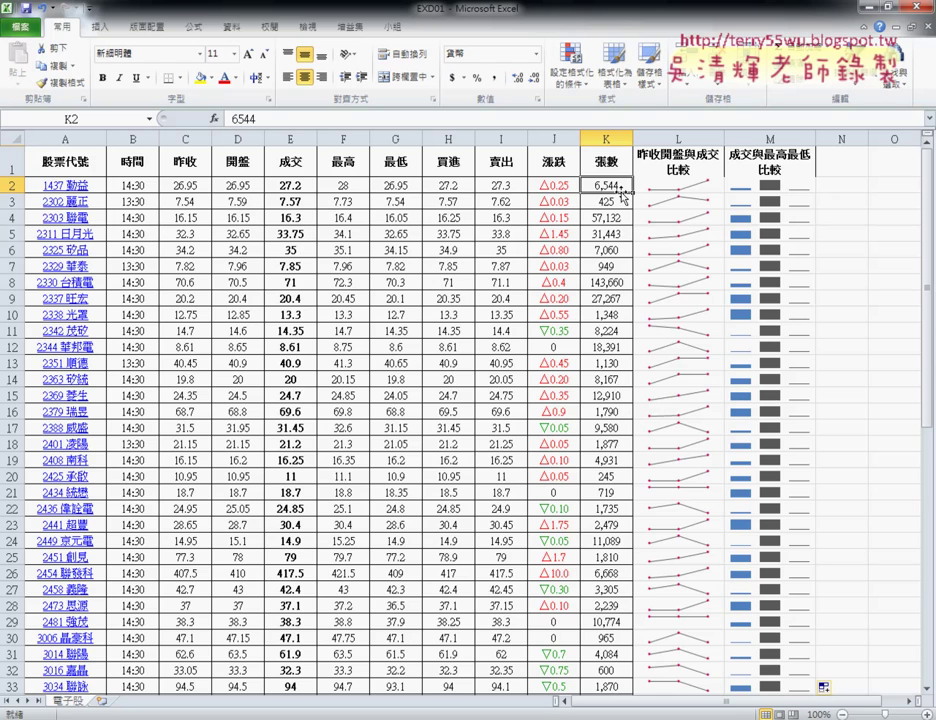
Select the 張數 values in K2:K65.
{"action": "scroll", "coordinate": [617, 186], "scroll_direction": "down", "scroll_amount": 1}
{"action": "scroll", "coordinate": [616, 350], "scroll_direction": "down", "scroll_amount": 6}
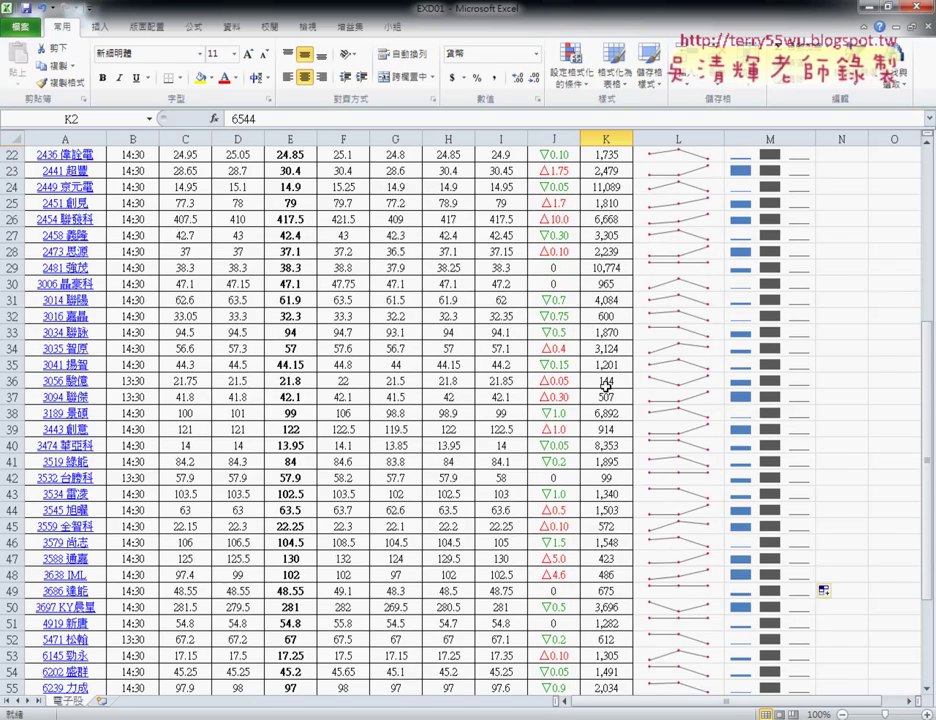
{"action": "scroll", "coordinate": [615, 480], "scroll_direction": "down", "scroll_amount": 7}
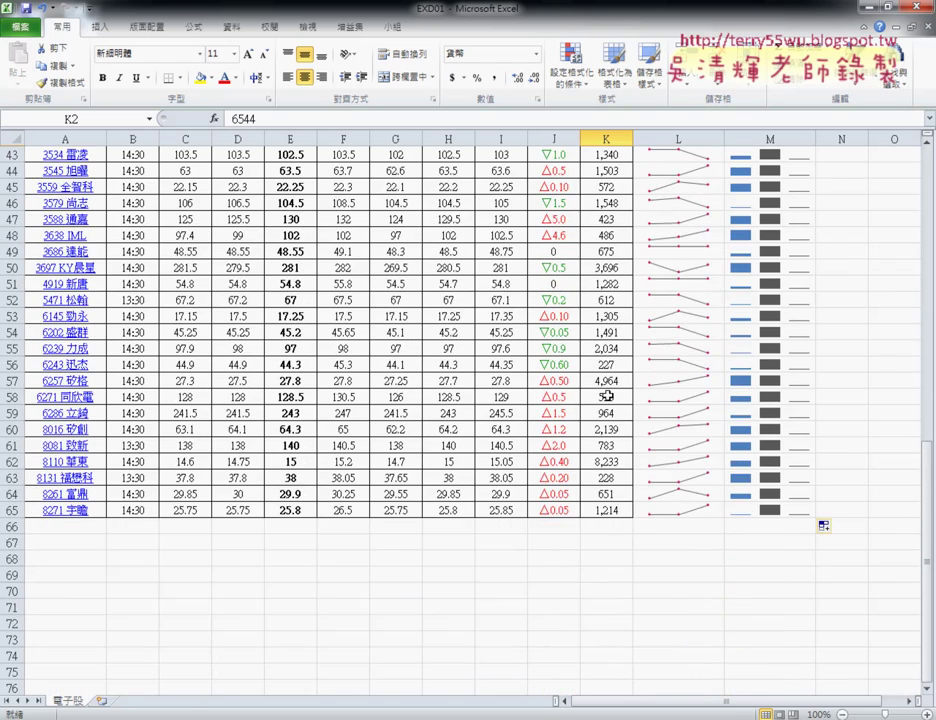
{"action": "left_click", "coordinate": [615, 507], "text": "shift"}
{"action": "scroll", "coordinate": [625, 510], "scroll_direction": "up", "scroll_amount": 4}
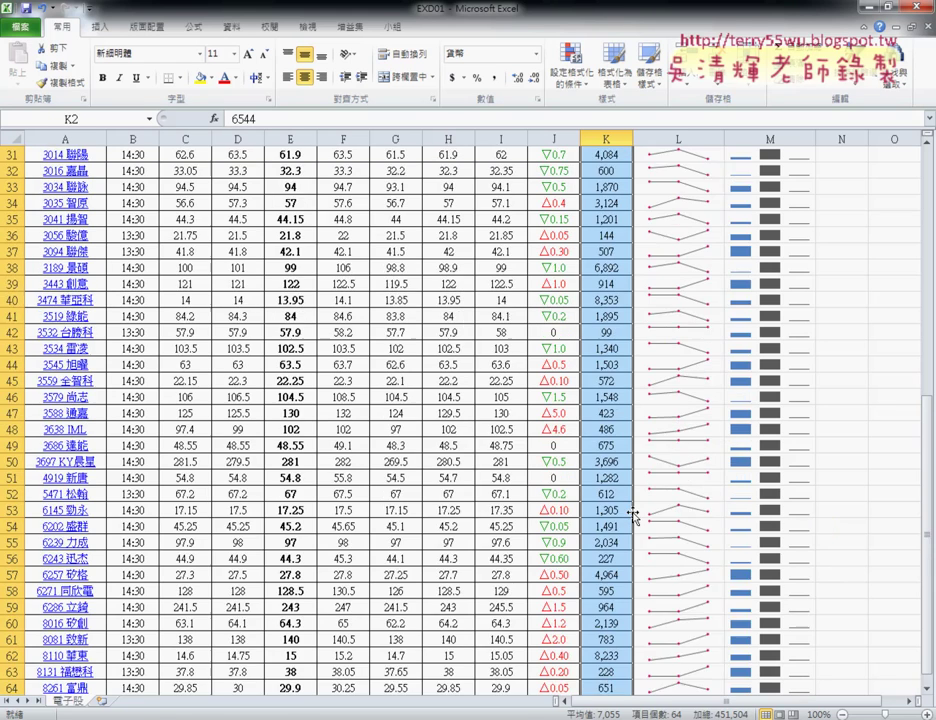
{"action": "scroll", "coordinate": [625, 510], "scroll_direction": "up", "scroll_amount": 10}
{"action": "left_click", "coordinate": [631, 190]}
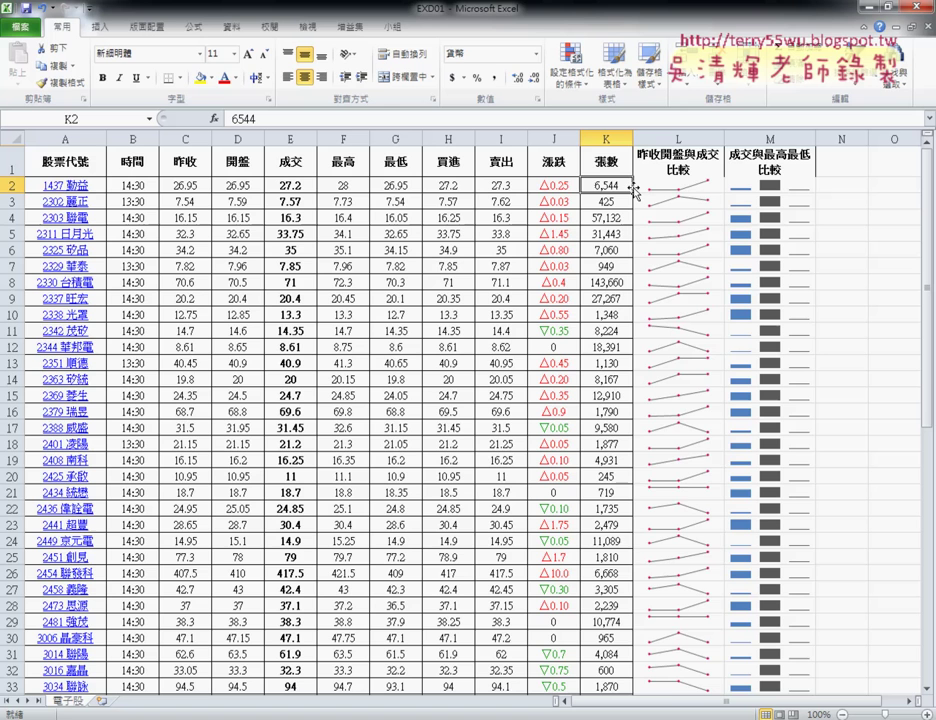
{"action": "key", "text": "ctrl+shift+Down"}
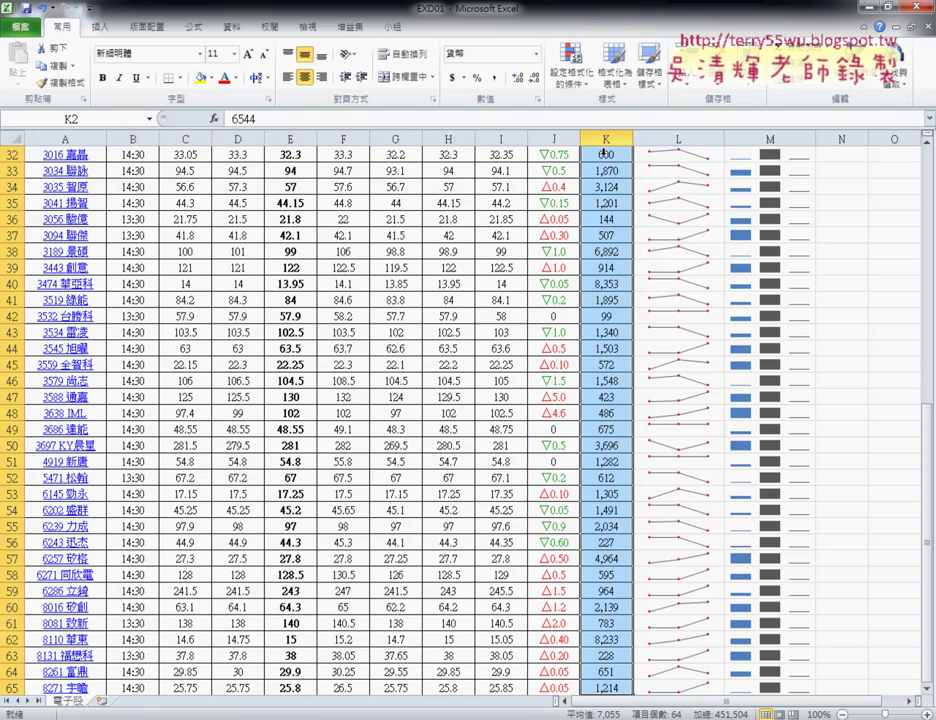
{"action": "scroll", "coordinate": [700, 250], "scroll_direction": "up", "scroll_amount": 5}
{"action": "scroll", "coordinate": [711, 277], "scroll_direction": "up", "scroll_amount": 5}
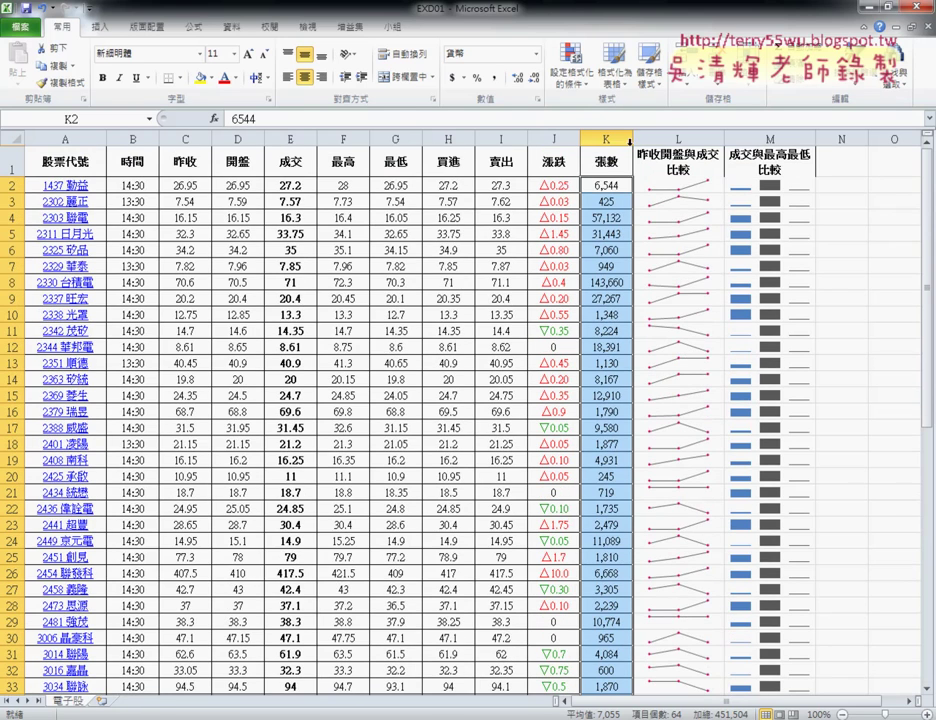
Apply orange gradient data bars to K2:K65 via Conditional Formatting.
{"action": "left_click", "coordinate": [570, 65]}
{"action": "mouse_move", "coordinate": [594, 177]}
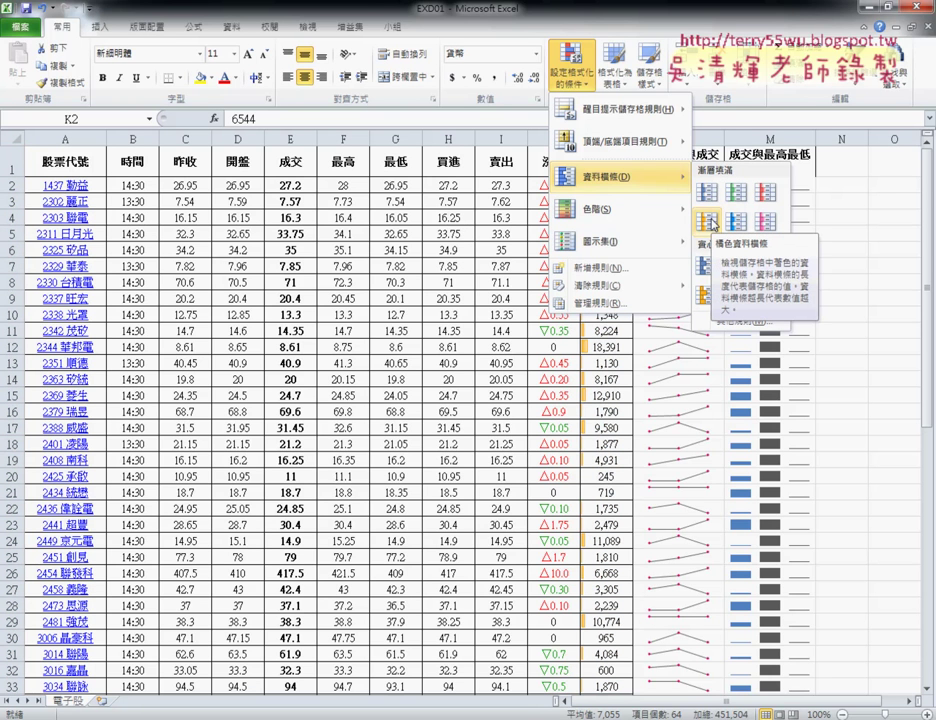
{"action": "left_click", "coordinate": [713, 224]}
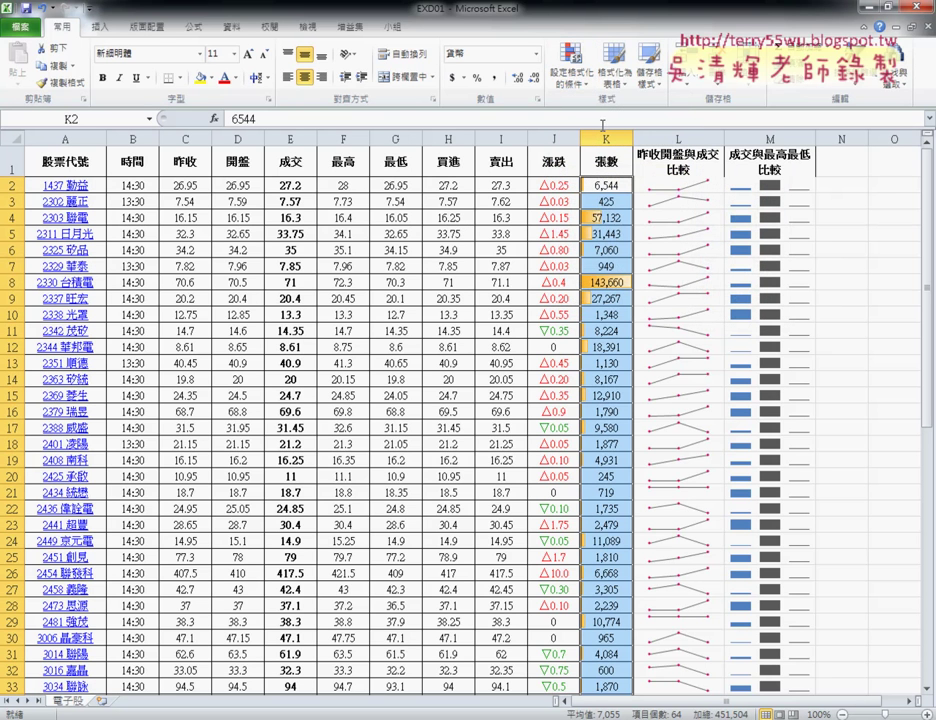
{"action": "left_click", "coordinate": [570, 65]}
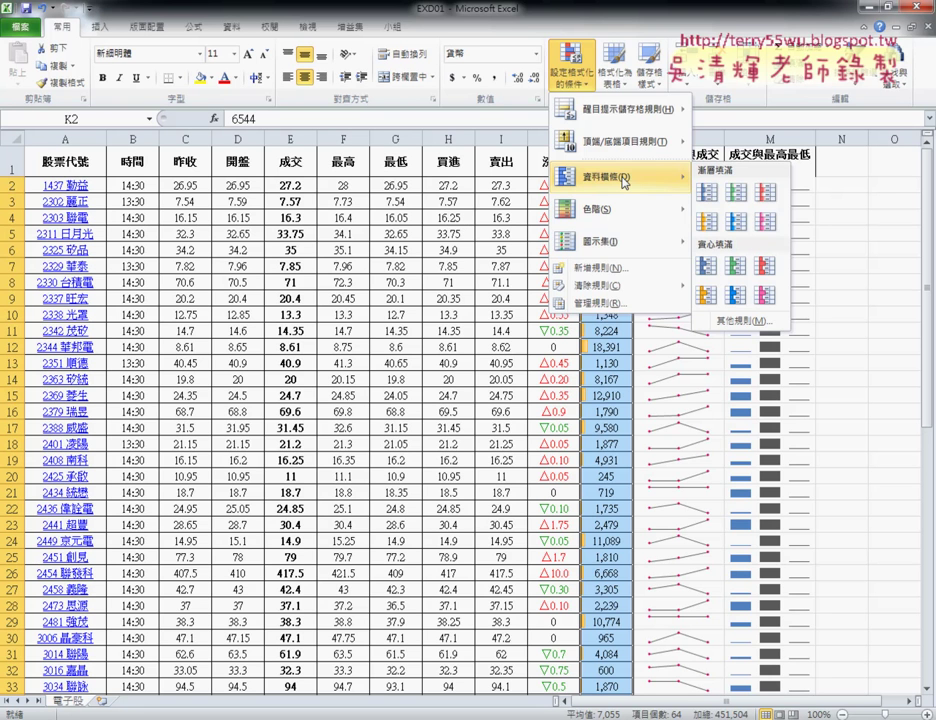
{"action": "key", "text": "Escape"}
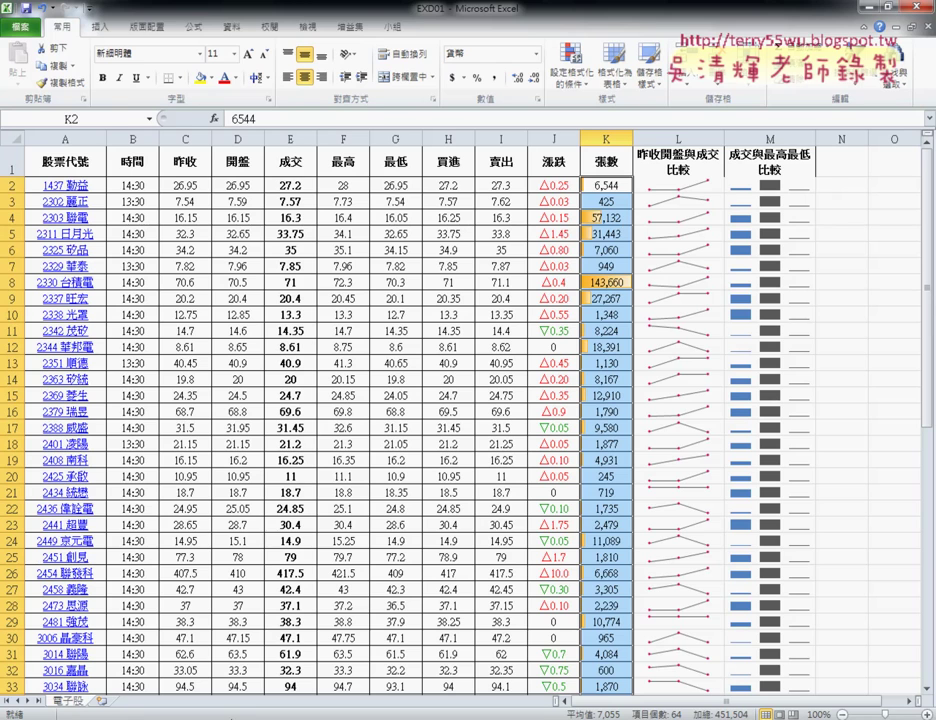
{"action": "key", "text": "alt+Tab"}
Confirm the existing height of header row 1 in the Row Height dialog.
{"action": "right_click", "coordinate": [177, 163]}
{"action": "left_click", "coordinate": [222, 342]}
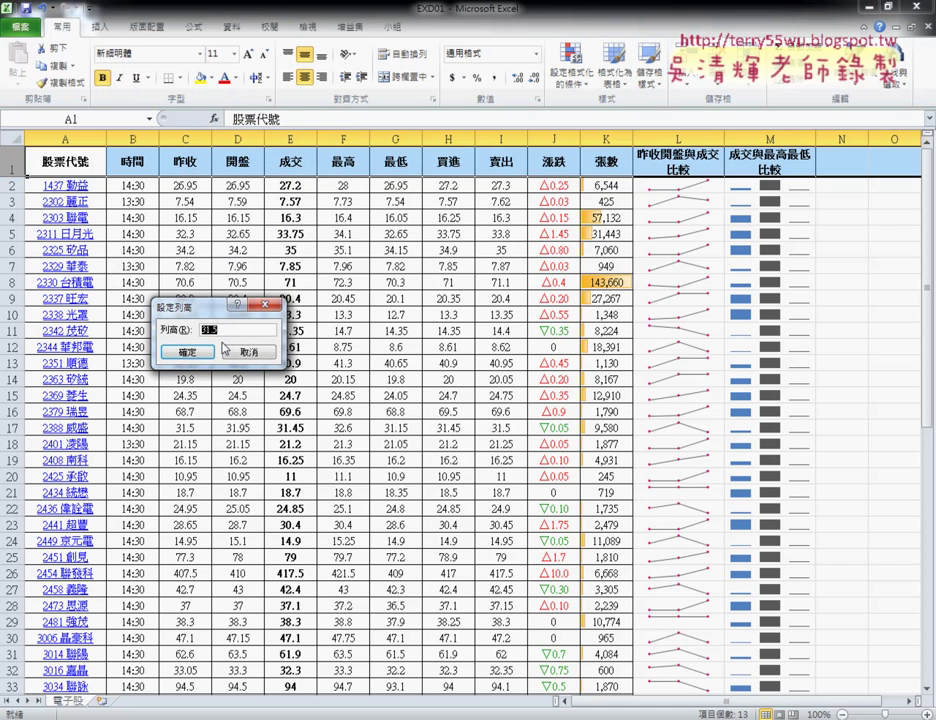
{"action": "left_click", "coordinate": [188, 351]}
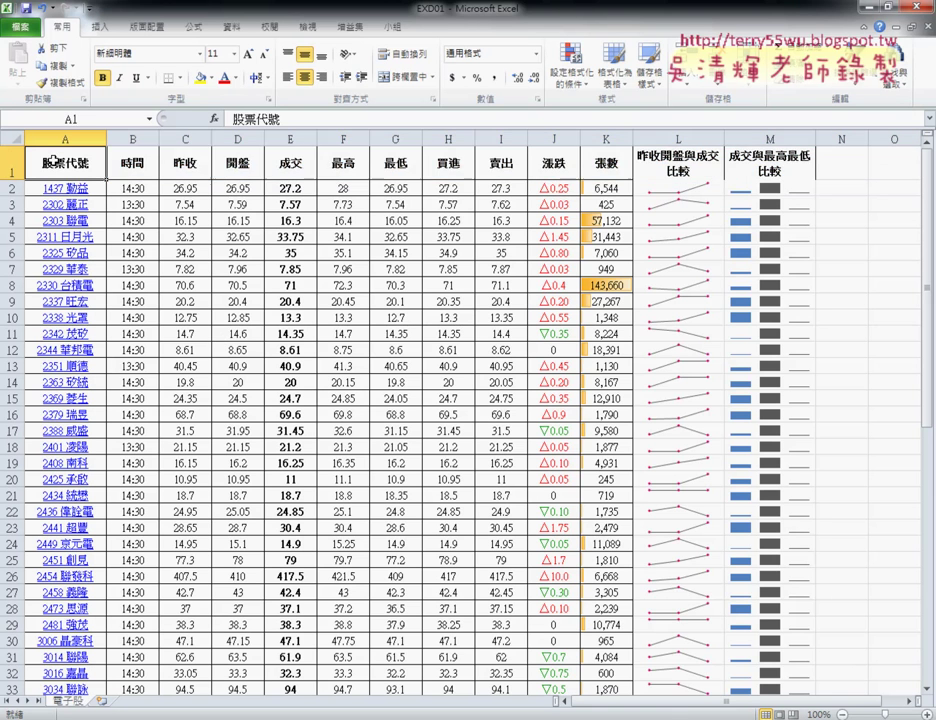
Give header cells A1:M1 white text on a blue fill.
{"action": "left_click_drag", "start_coordinate": [52, 158], "coordinate": [741, 181]}
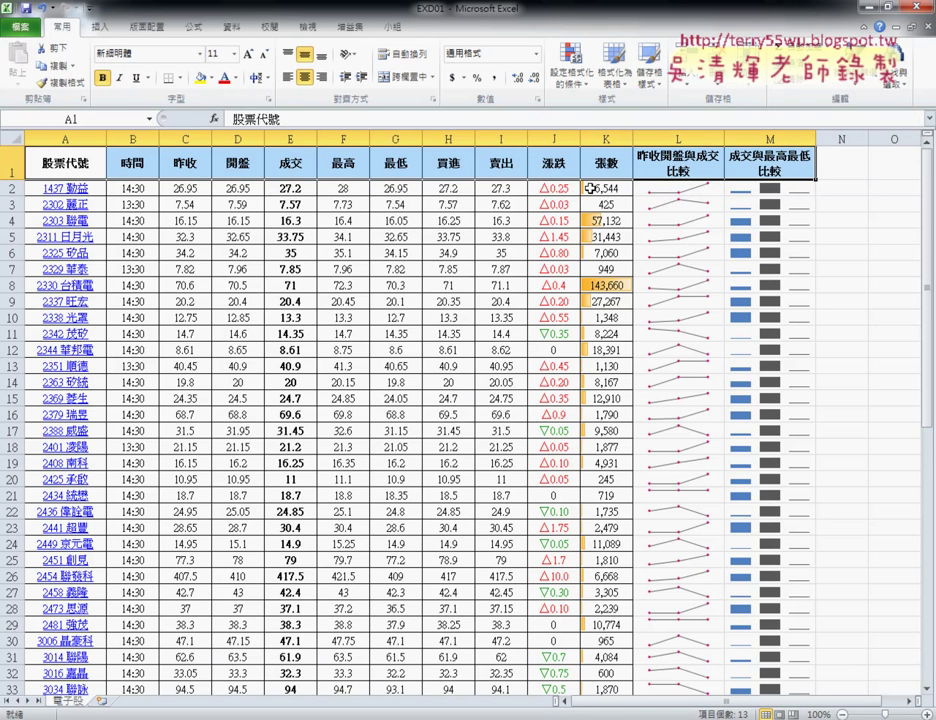
{"action": "left_click", "coordinate": [238, 80]}
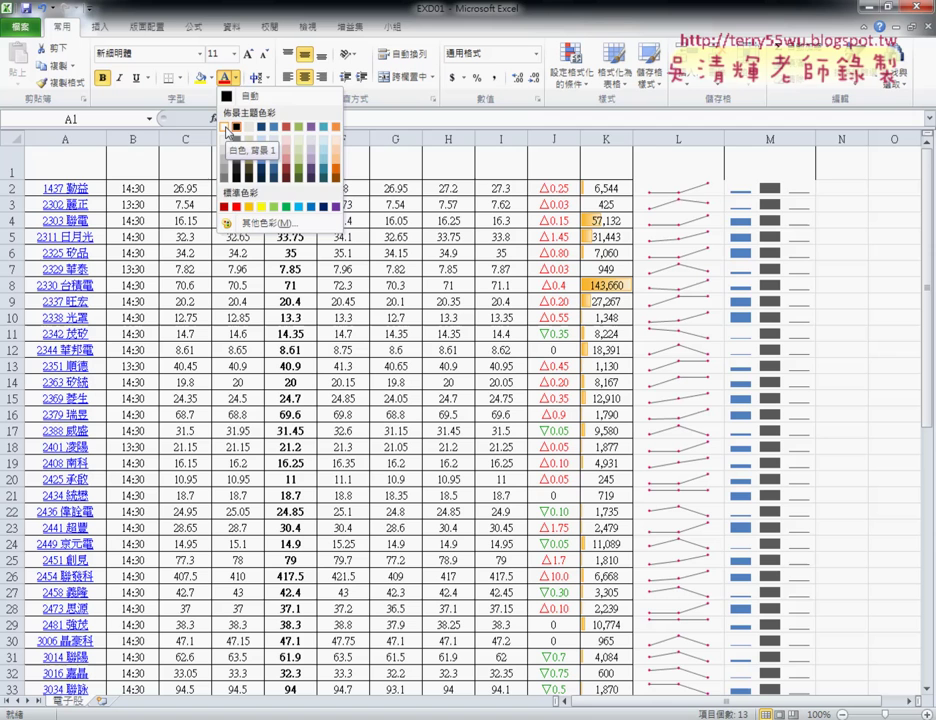
{"action": "left_click", "coordinate": [226, 128]}
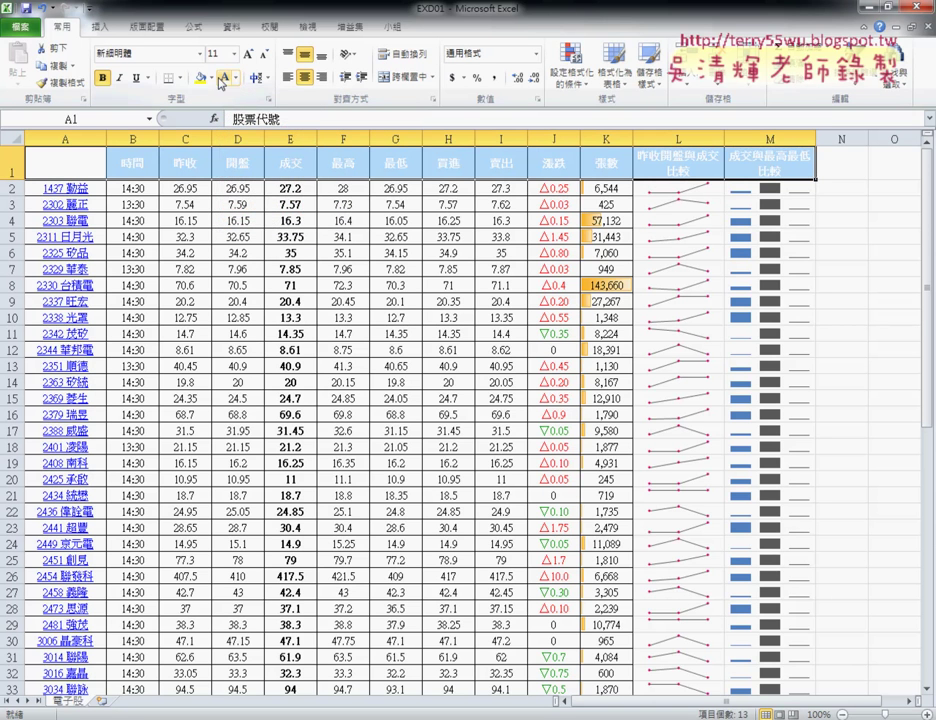
{"action": "left_click", "coordinate": [211, 80]}
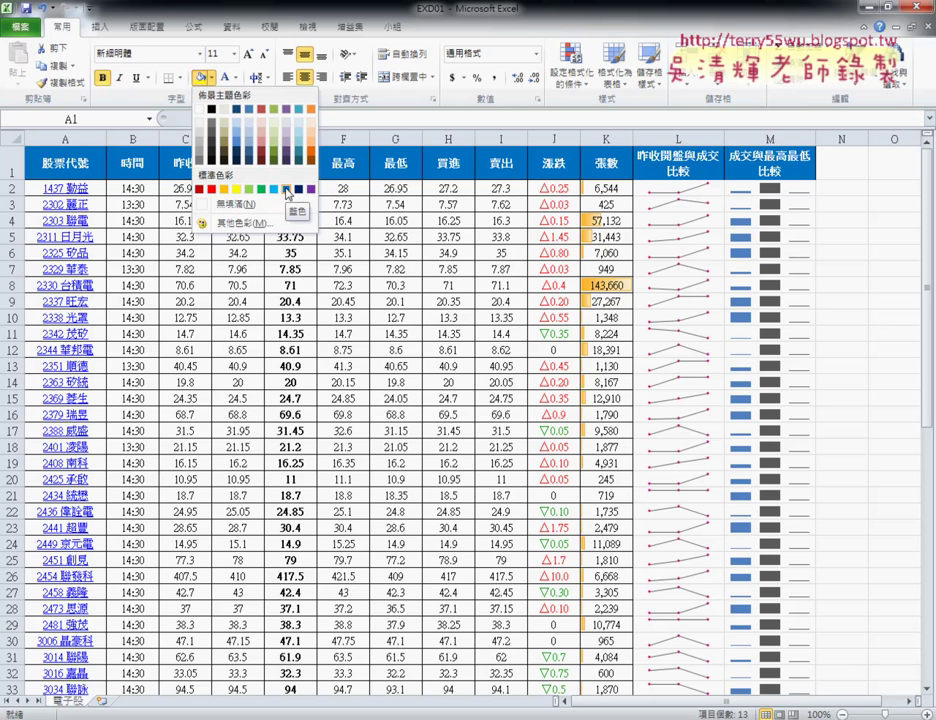
{"action": "left_click", "coordinate": [287, 189]}
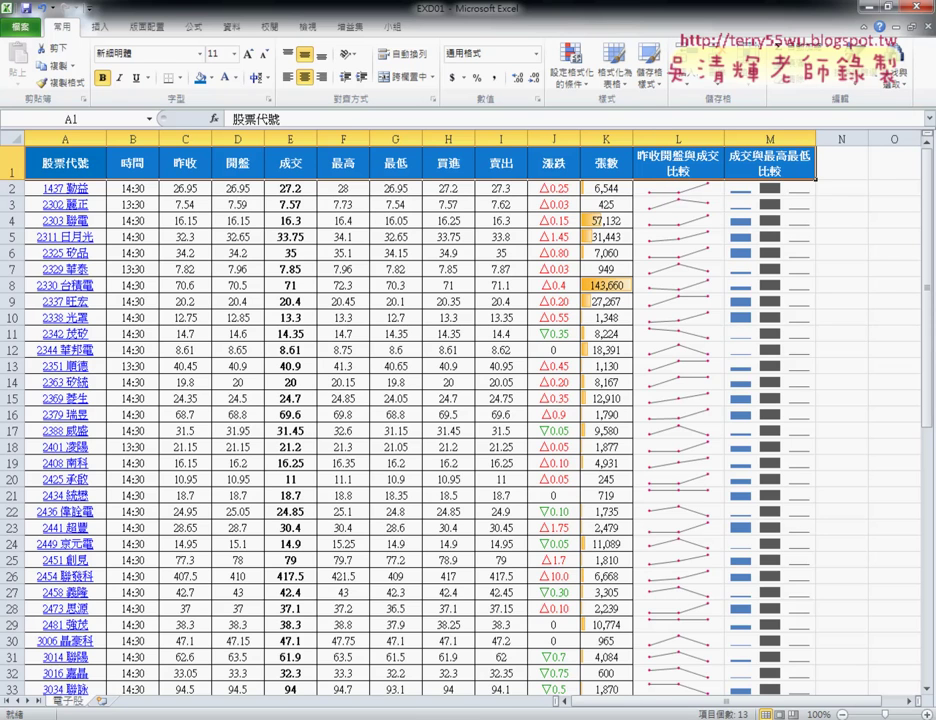
{"action": "key", "text": "alt+Tab"}
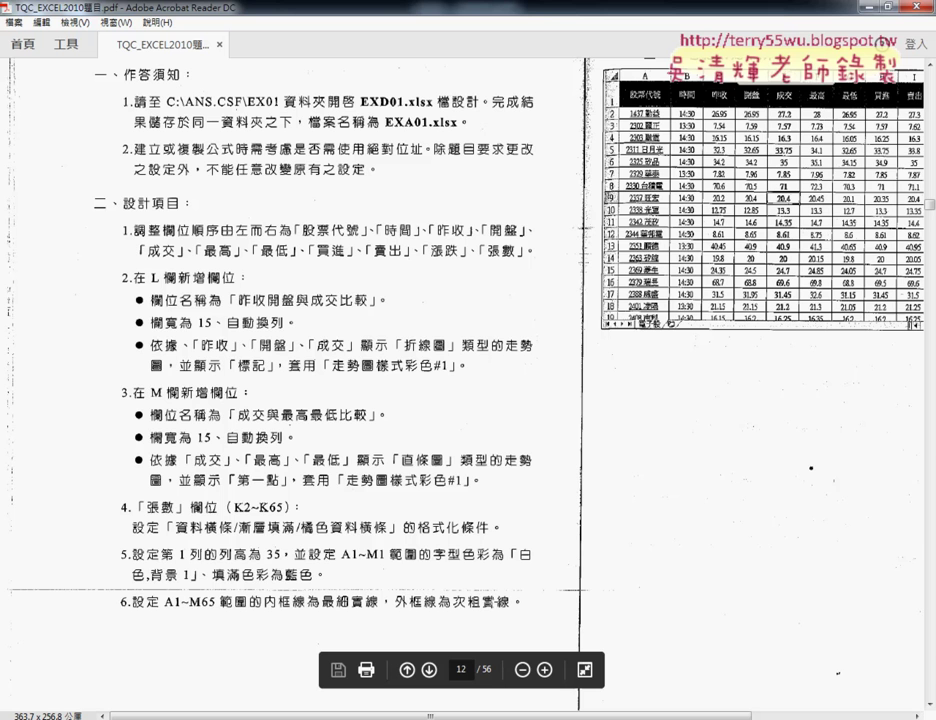
Minimize the exercise PDF to bring the EXD01 workbook back to the front.
{"action": "left_click", "coordinate": [876, 9]}
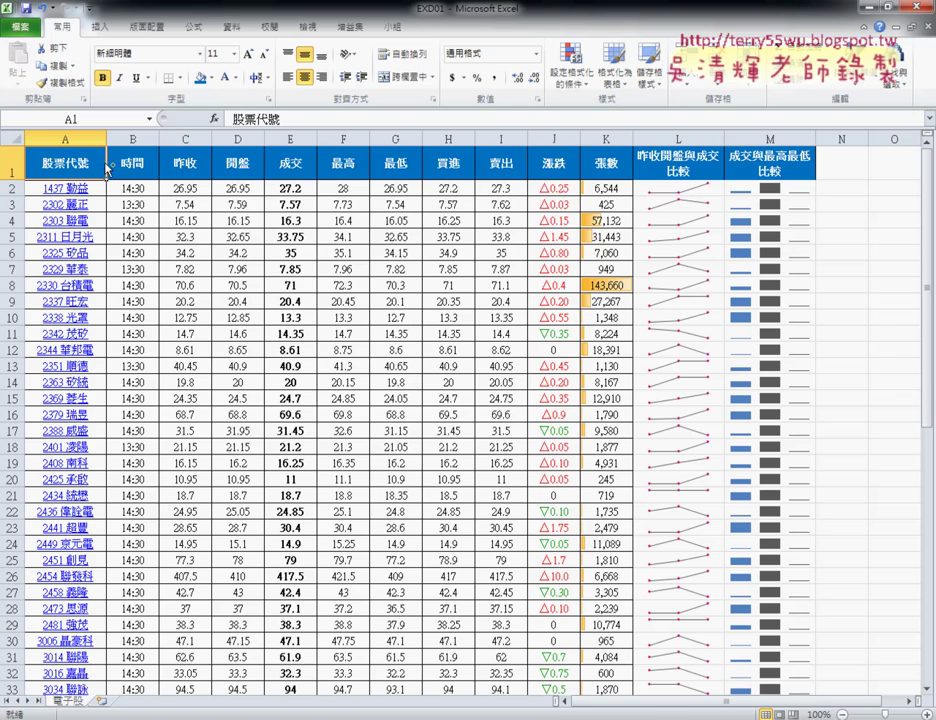
Select A1:M65 and give it thin inside borders and a thick outline border.
{"action": "key", "text": "ctrl+shift+Right"}
{"action": "key", "text": "ctrl+shift+Down"}
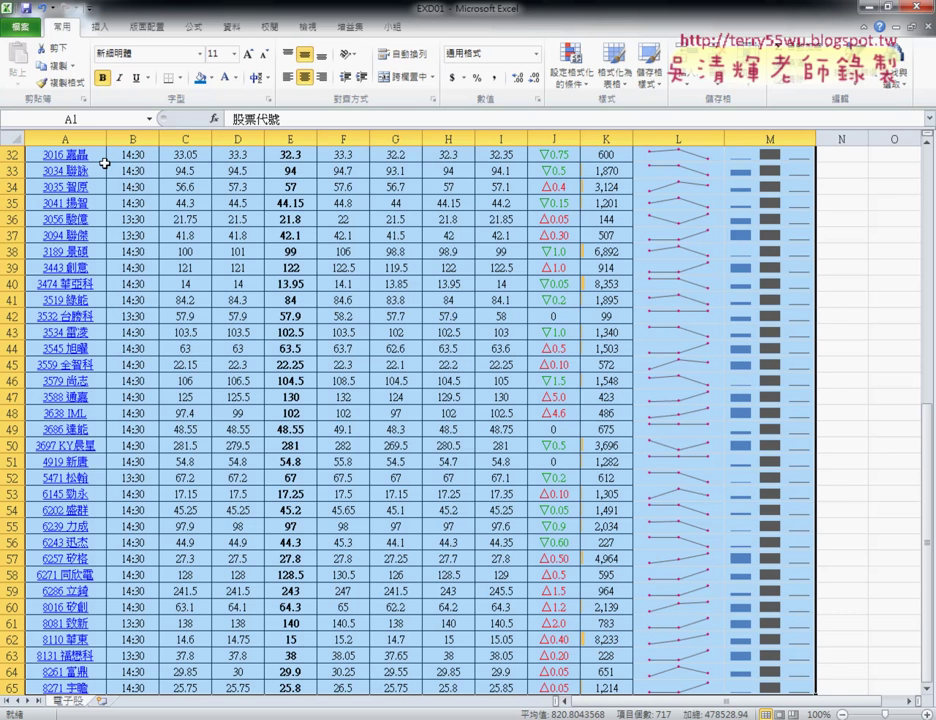
{"action": "left_click", "coordinate": [180, 78]}
{"action": "left_click", "coordinate": [160, 338]}
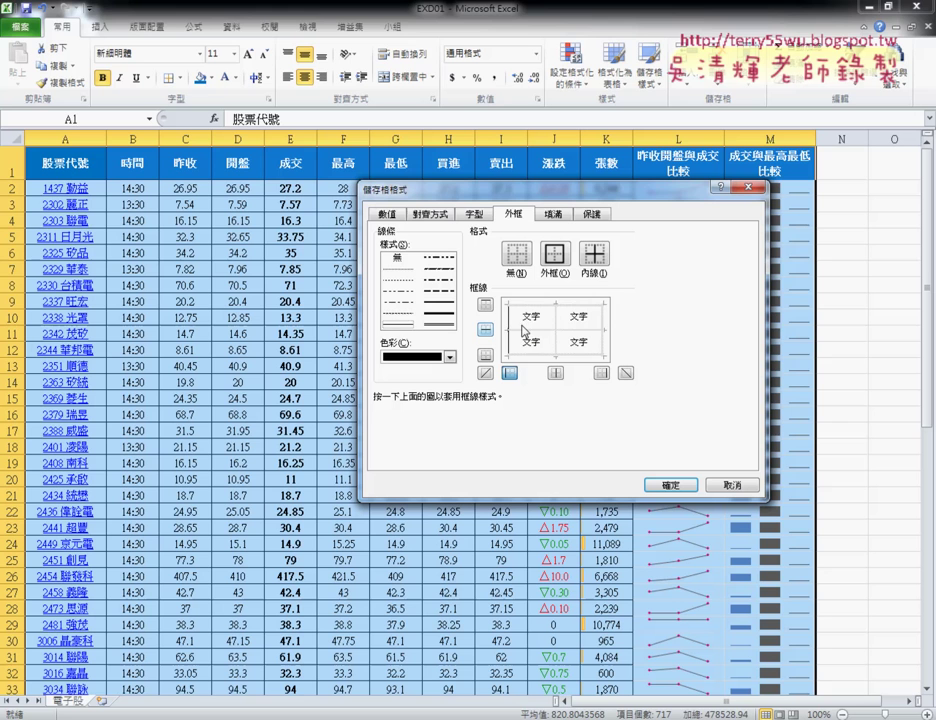
{"action": "left_click", "coordinate": [595, 255]}
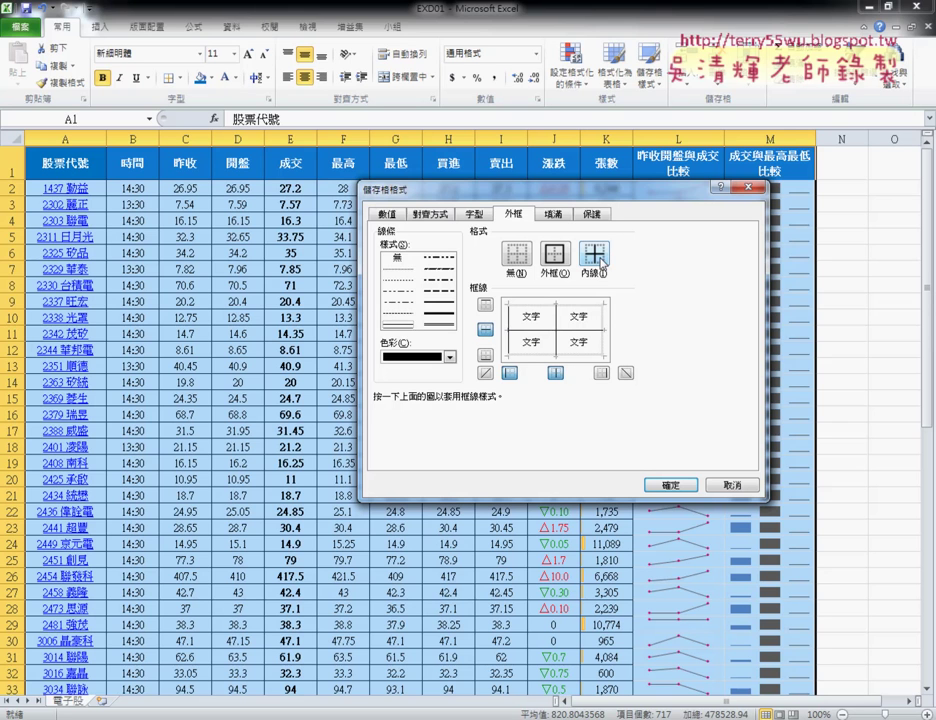
{"action": "left_click", "coordinate": [438, 312]}
{"action": "left_click", "coordinate": [554, 254]}
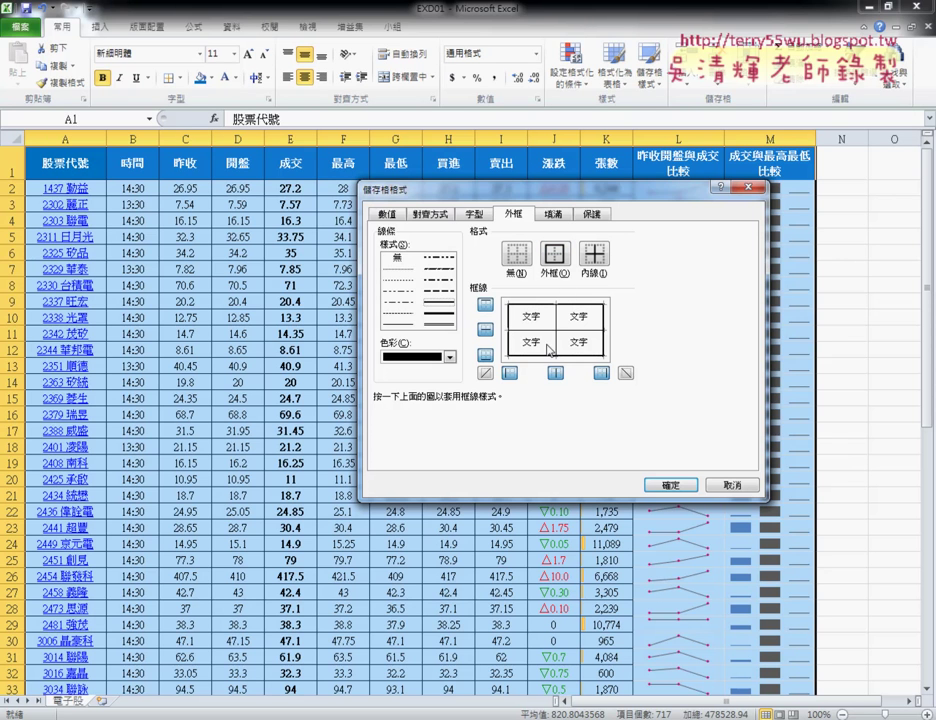
{"action": "left_click", "coordinate": [673, 486]}
{"action": "left_click", "coordinate": [683, 436]}
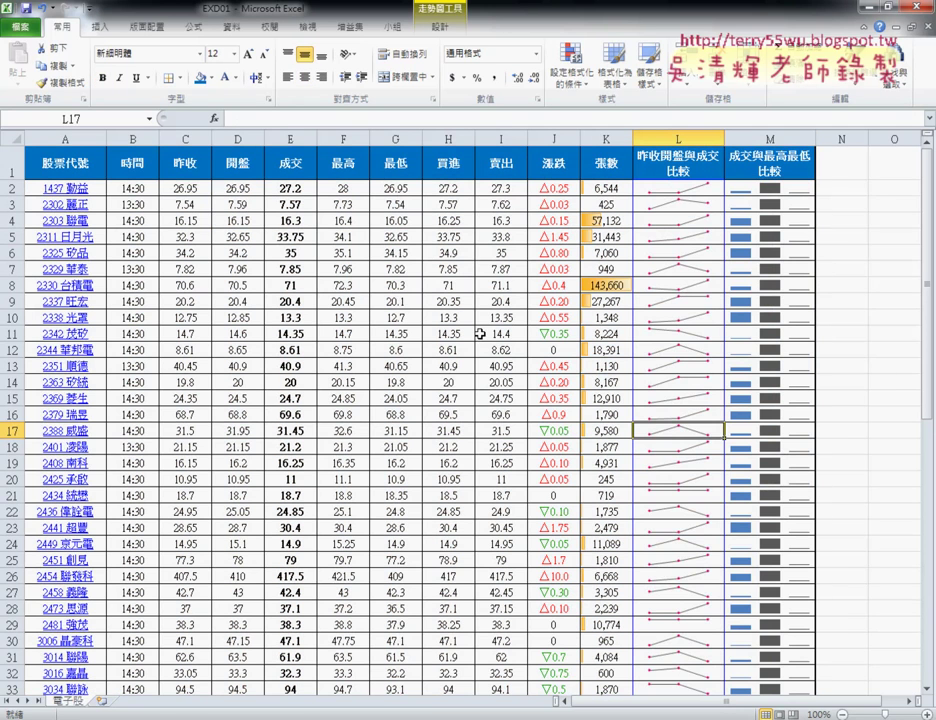
Switch the sheet's print orientation to Landscape, then return to the worksheet.
{"action": "left_click", "coordinate": [26, 40]}
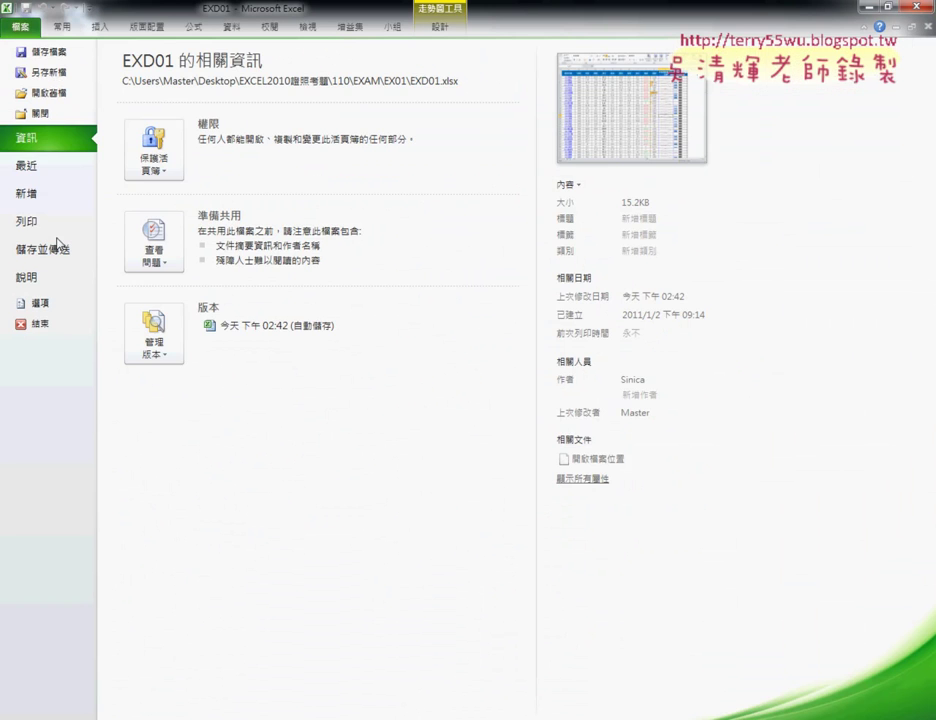
{"action": "left_click", "coordinate": [30, 223]}
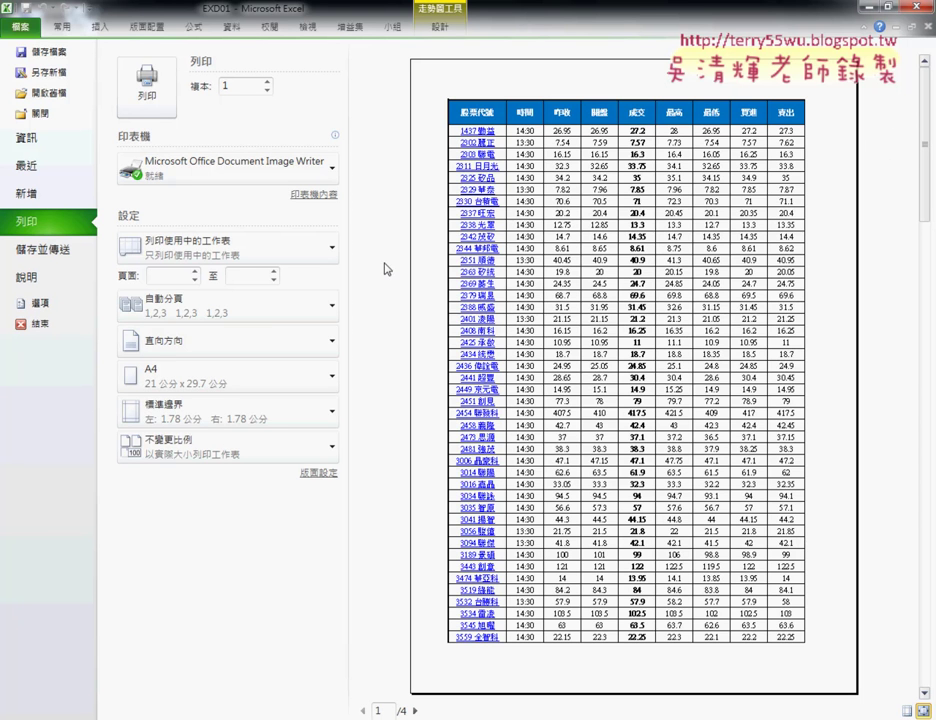
{"action": "left_click", "coordinate": [330, 350]}
{"action": "left_click", "coordinate": [325, 413]}
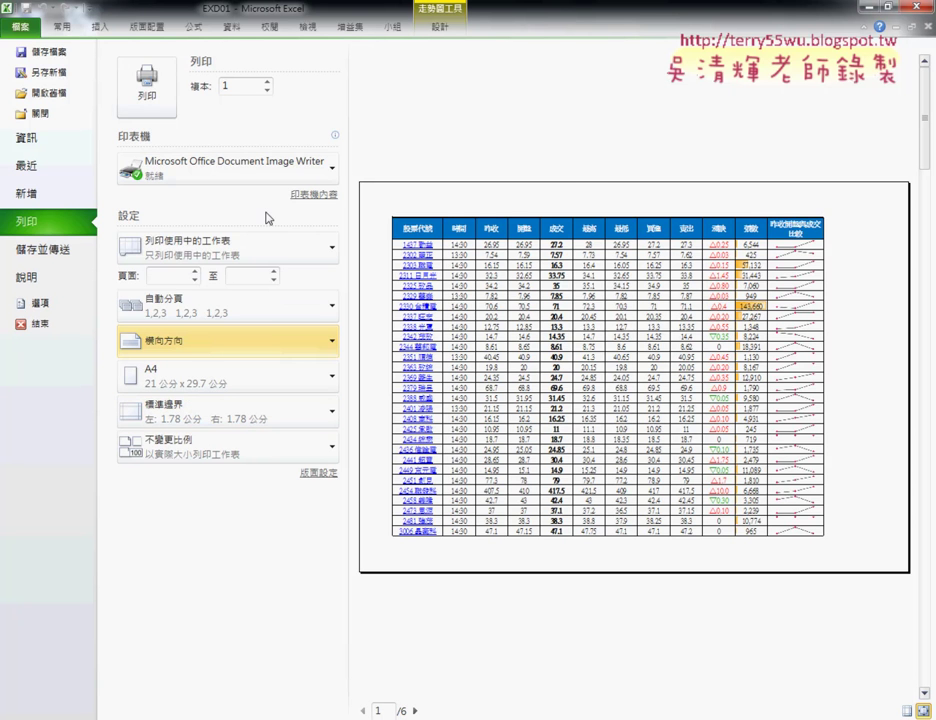
{"action": "left_click", "coordinate": [144, 32]}
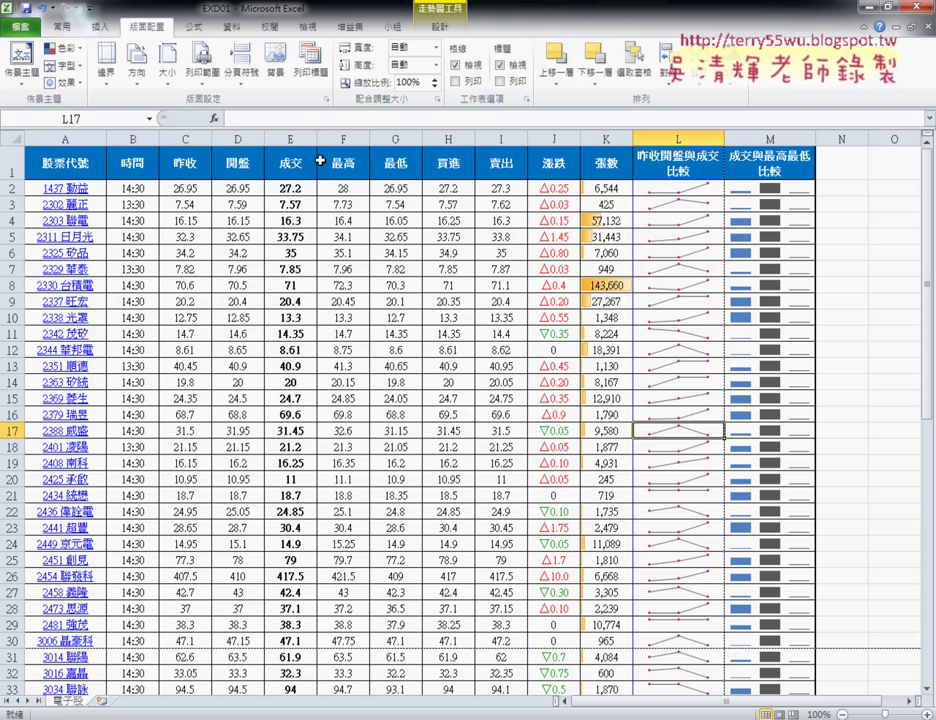
In Page Setup, try Fit to one page, revert to Adjust to 100%, and preview.
{"action": "left_click", "coordinate": [328, 101]}
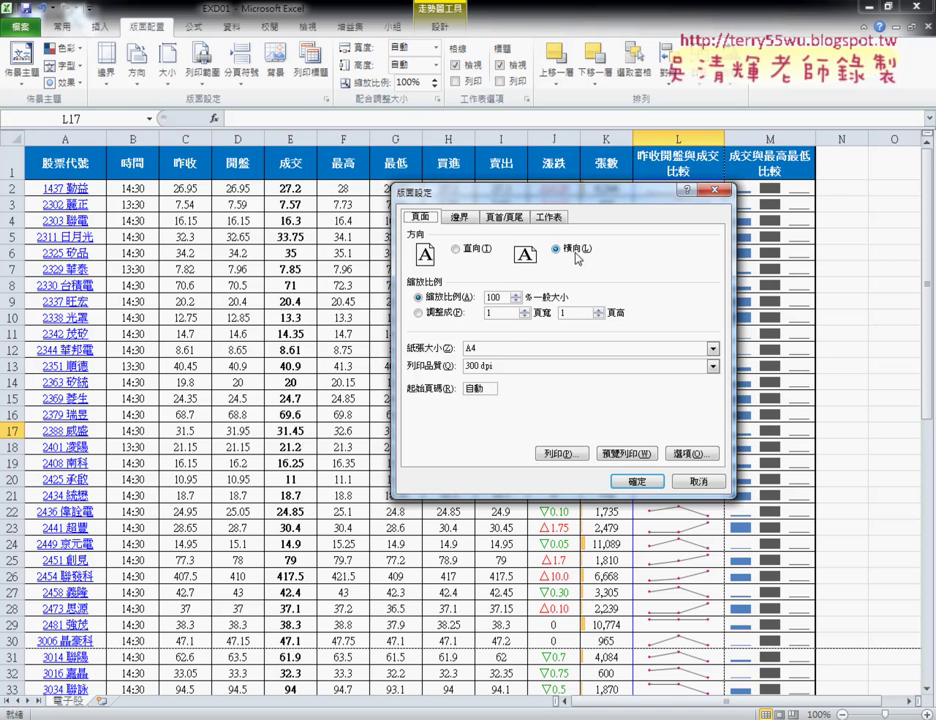
{"action": "left_click", "coordinate": [424, 314]}
{"action": "left_click", "coordinate": [436, 299]}
{"action": "left_click", "coordinate": [636, 455]}
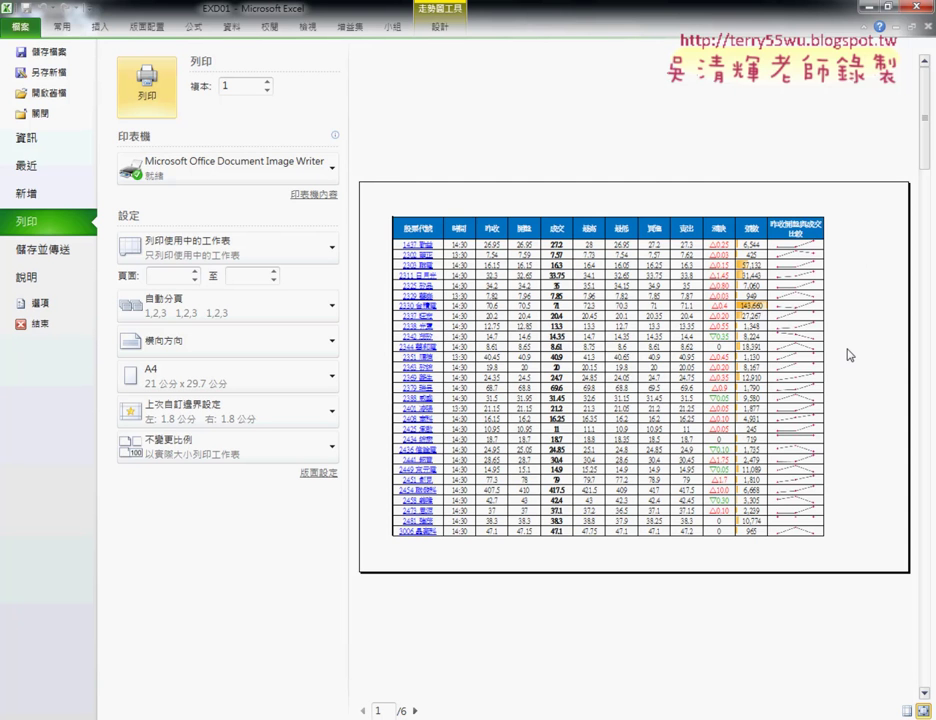
Try fitting the sheet to one page, then set scaling to Adjust to 120%.
{"action": "left_click", "coordinate": [320, 473]}
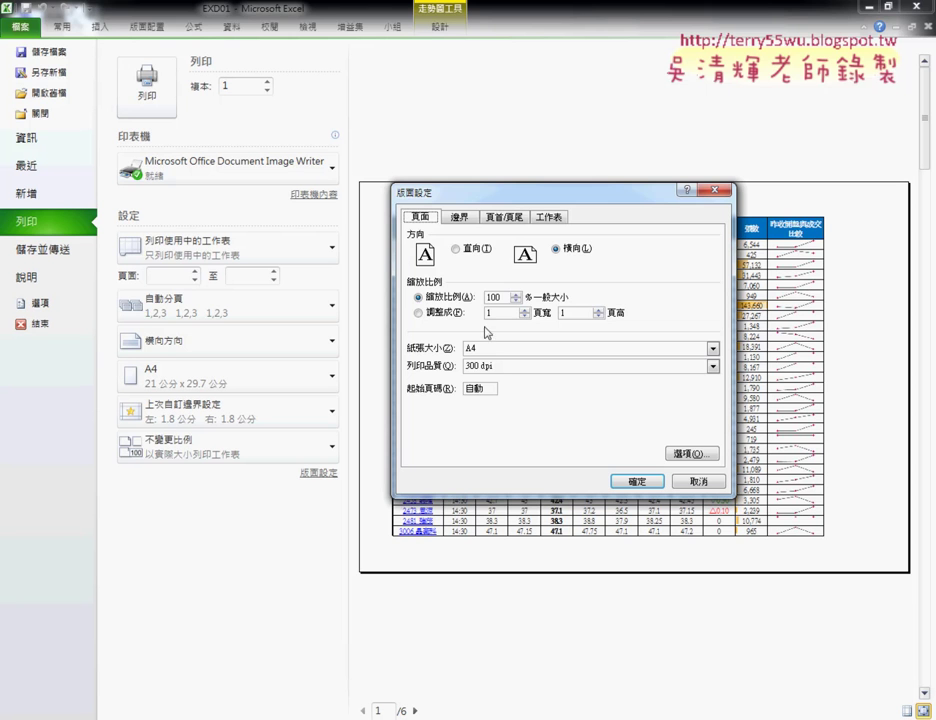
{"action": "left_click", "coordinate": [440, 313]}
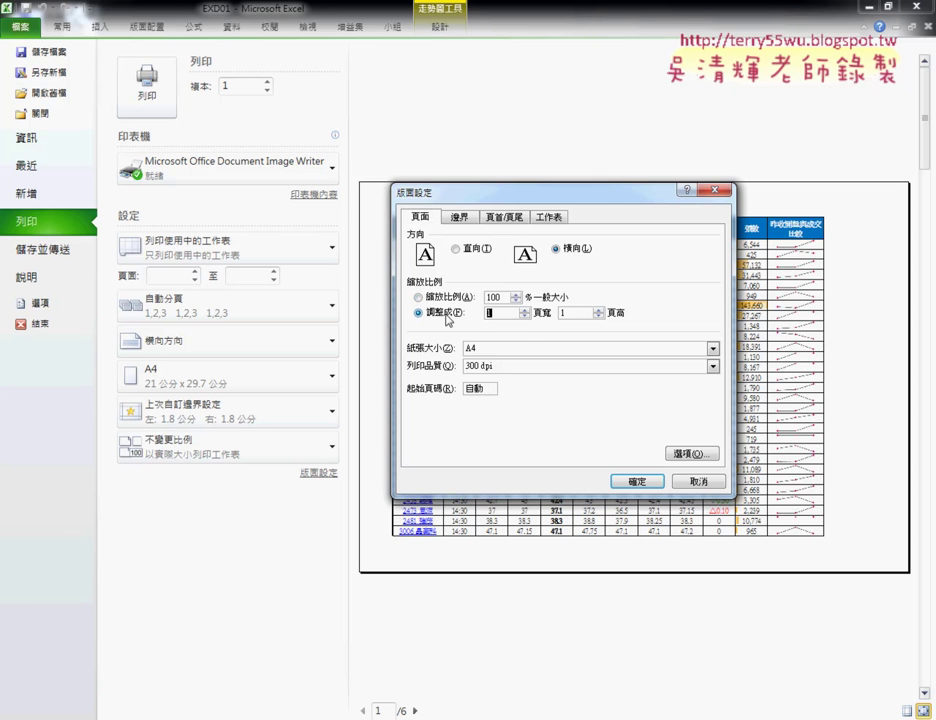
{"action": "left_click", "coordinate": [644, 482]}
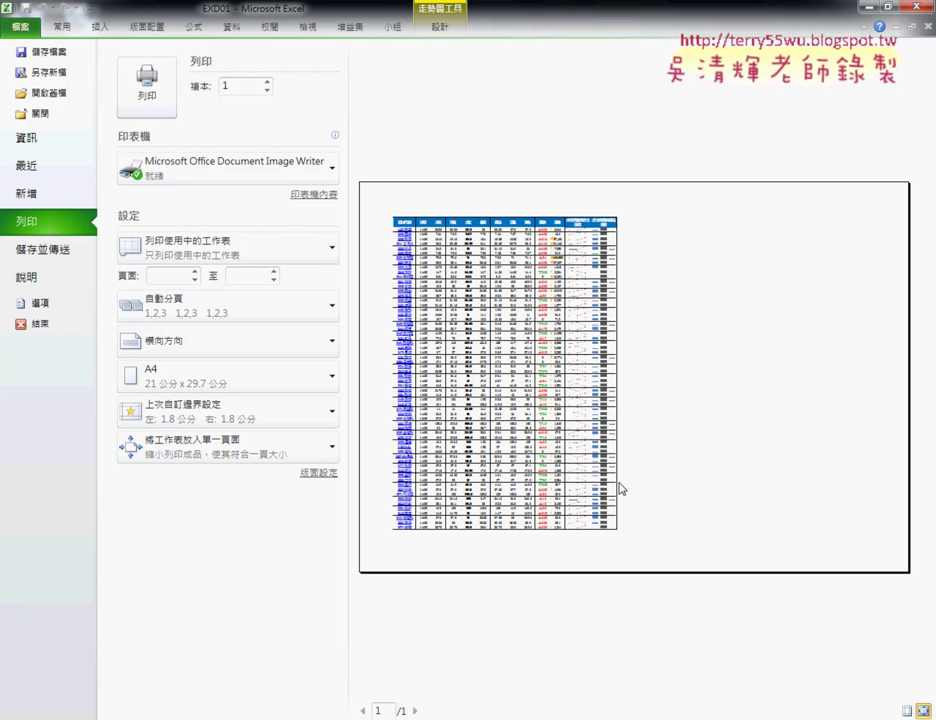
{"action": "left_click", "coordinate": [318, 473]}
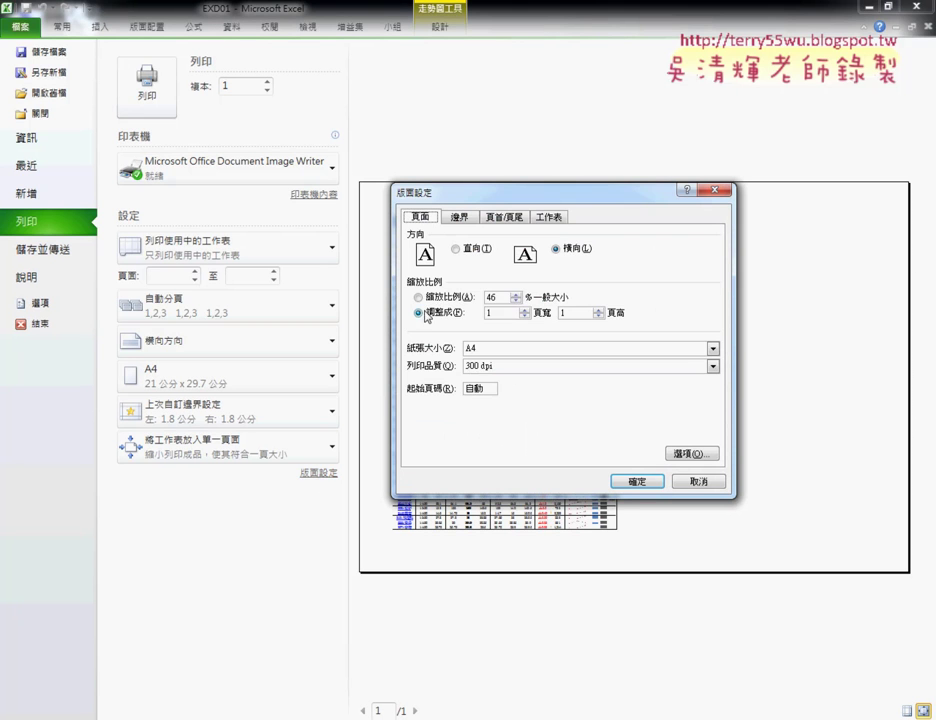
{"action": "left_click", "coordinate": [419, 297]}
{"action": "type", "text": "120"}
{"action": "left_click", "coordinate": [637, 482]}
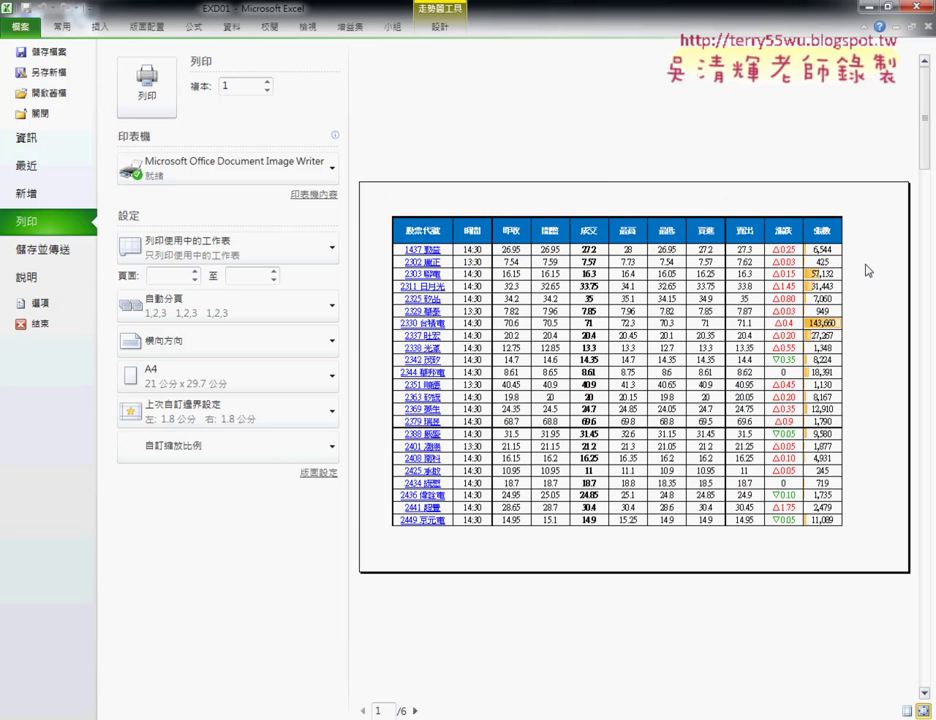
Review the Header/Footer and Sheet page setup options without changing anything.
{"action": "left_click", "coordinate": [319, 472]}
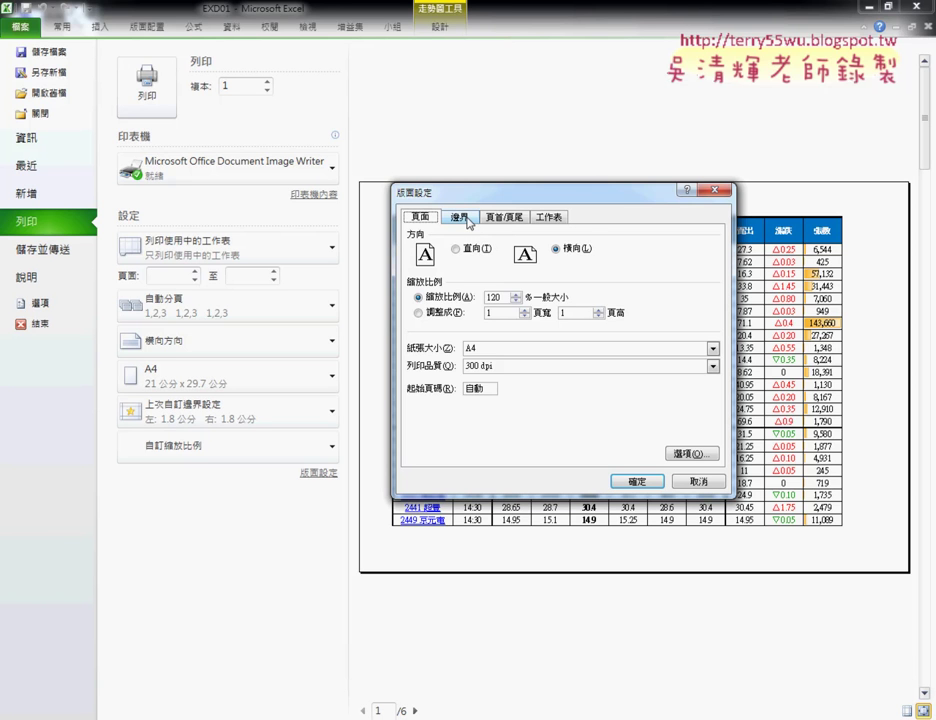
{"action": "left_click", "coordinate": [508, 219]}
{"action": "left_click", "coordinate": [556, 219]}
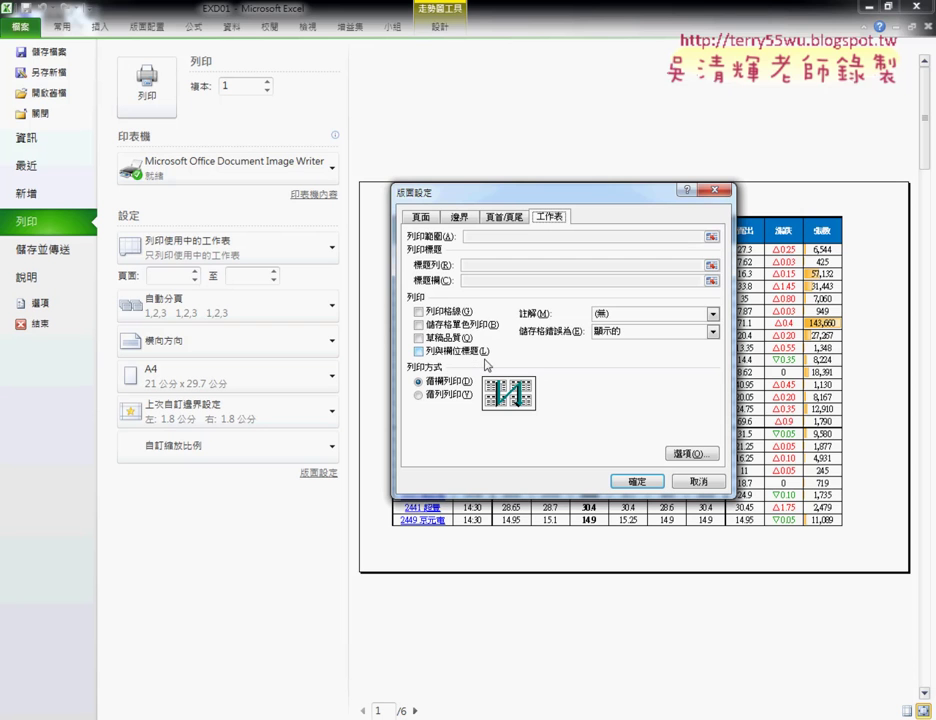
{"action": "left_click", "coordinate": [716, 480]}
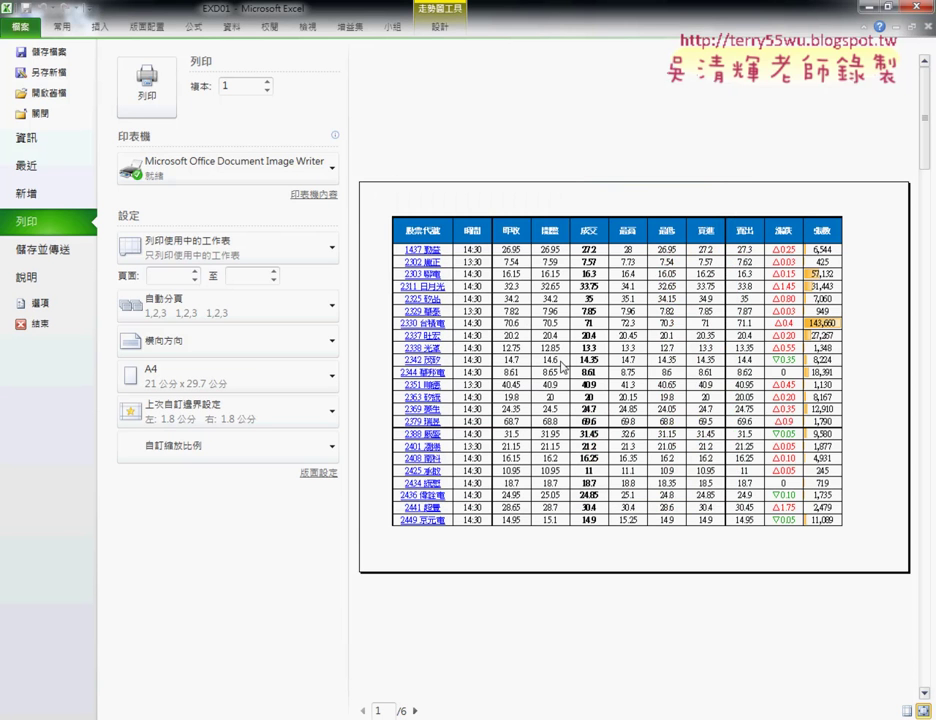